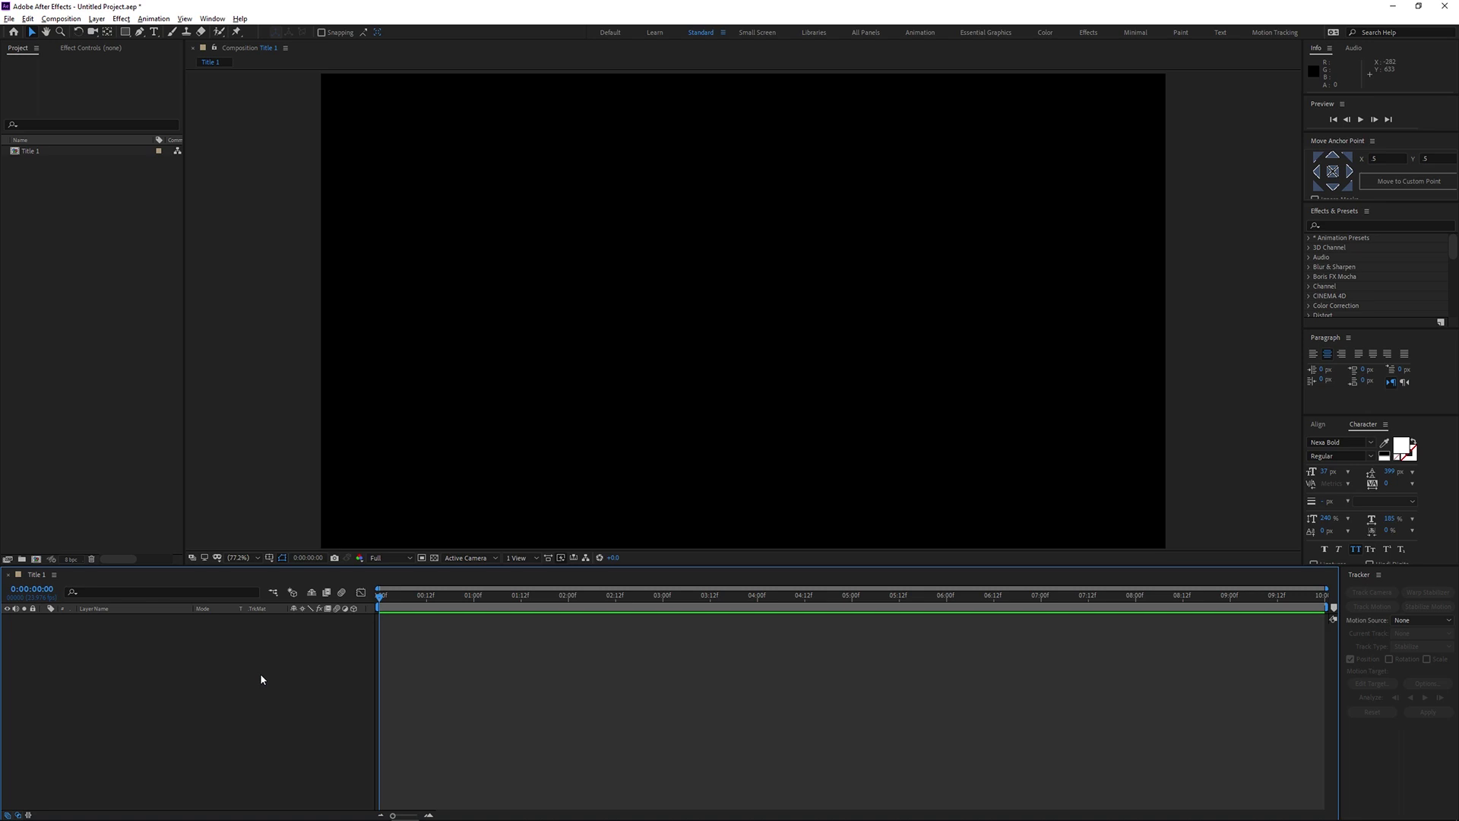
- Review the Title 1 composition's dimensions, frame rate and duration settings
key(ctrl+k)
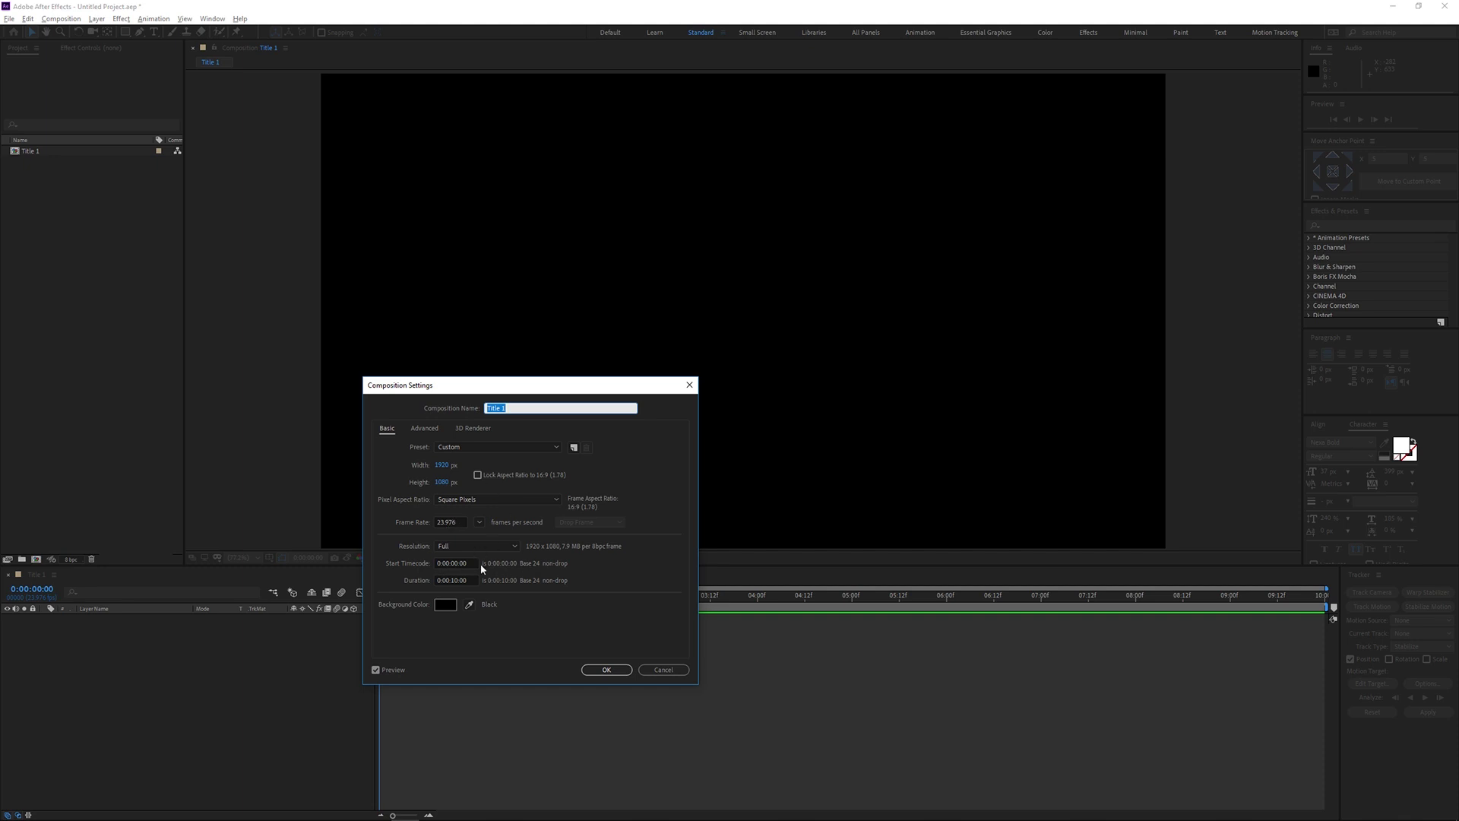
click(606, 669)
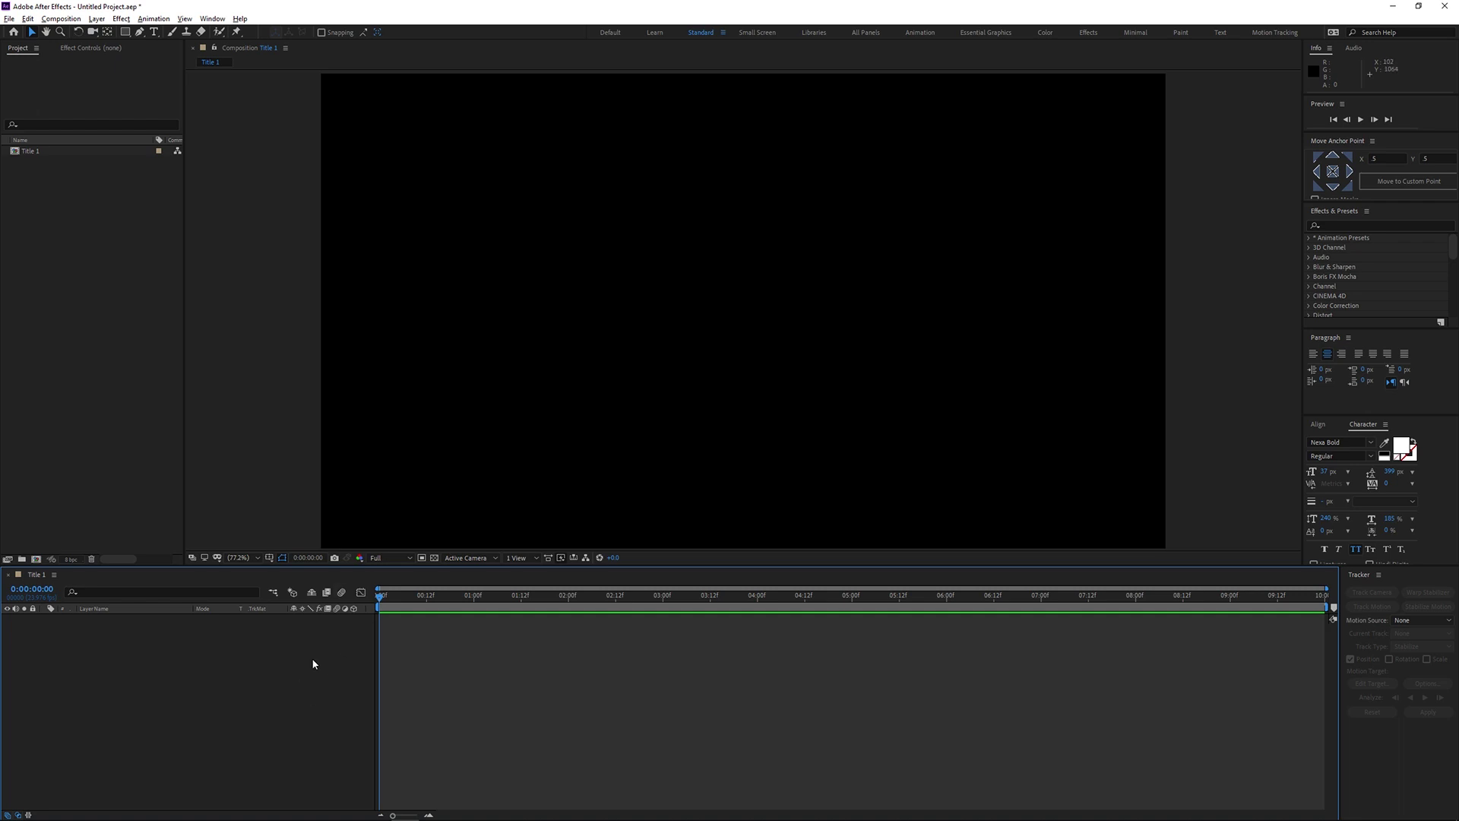
- Draw a straight horizontal line with the Pen tool from just outside the frame's left edge, in the lower part of the frame
key(g)
click(317, 477)
click(511, 476)
drag(512, 476, 617, 477)
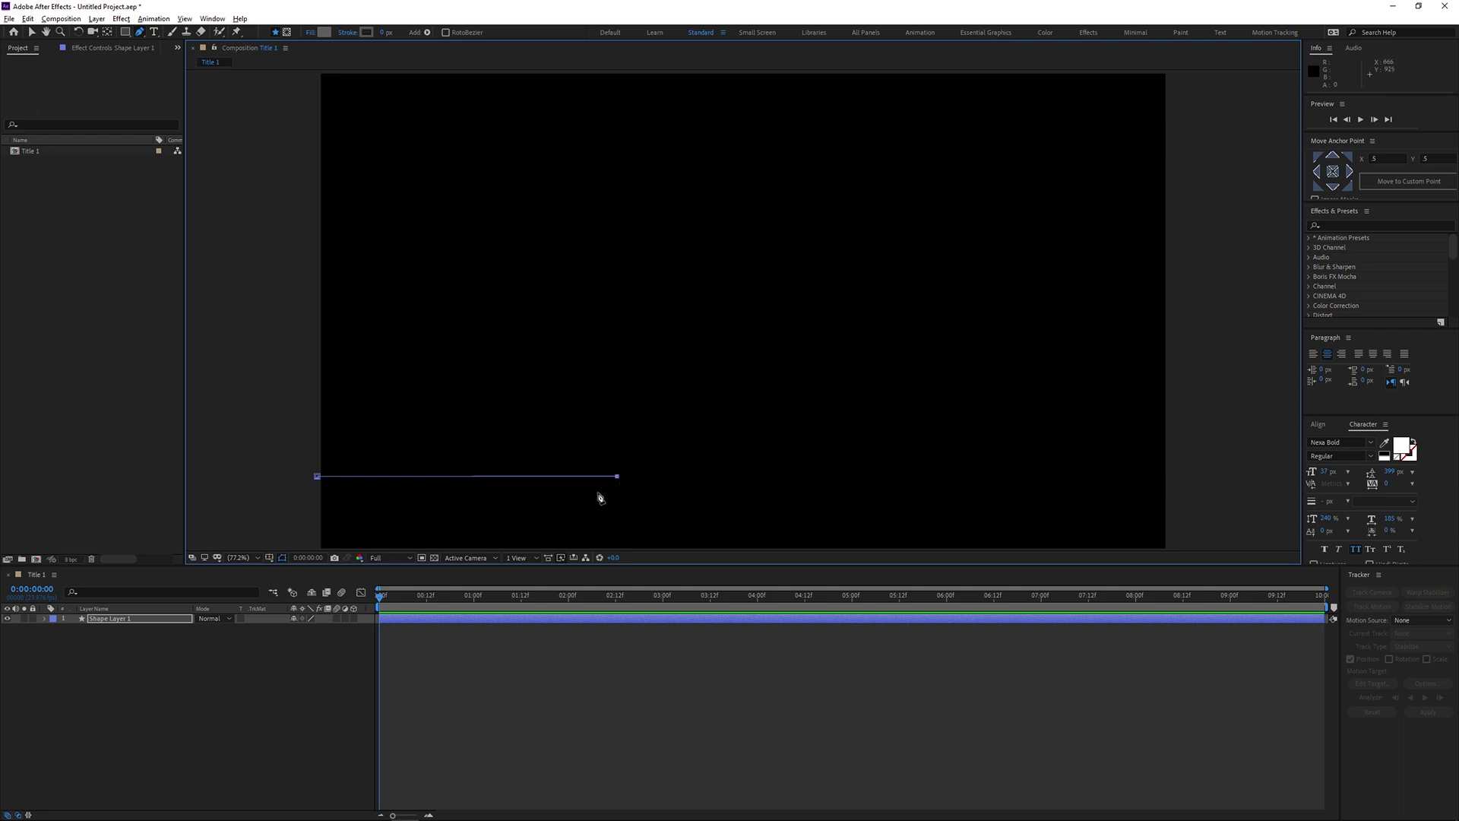
key(v)
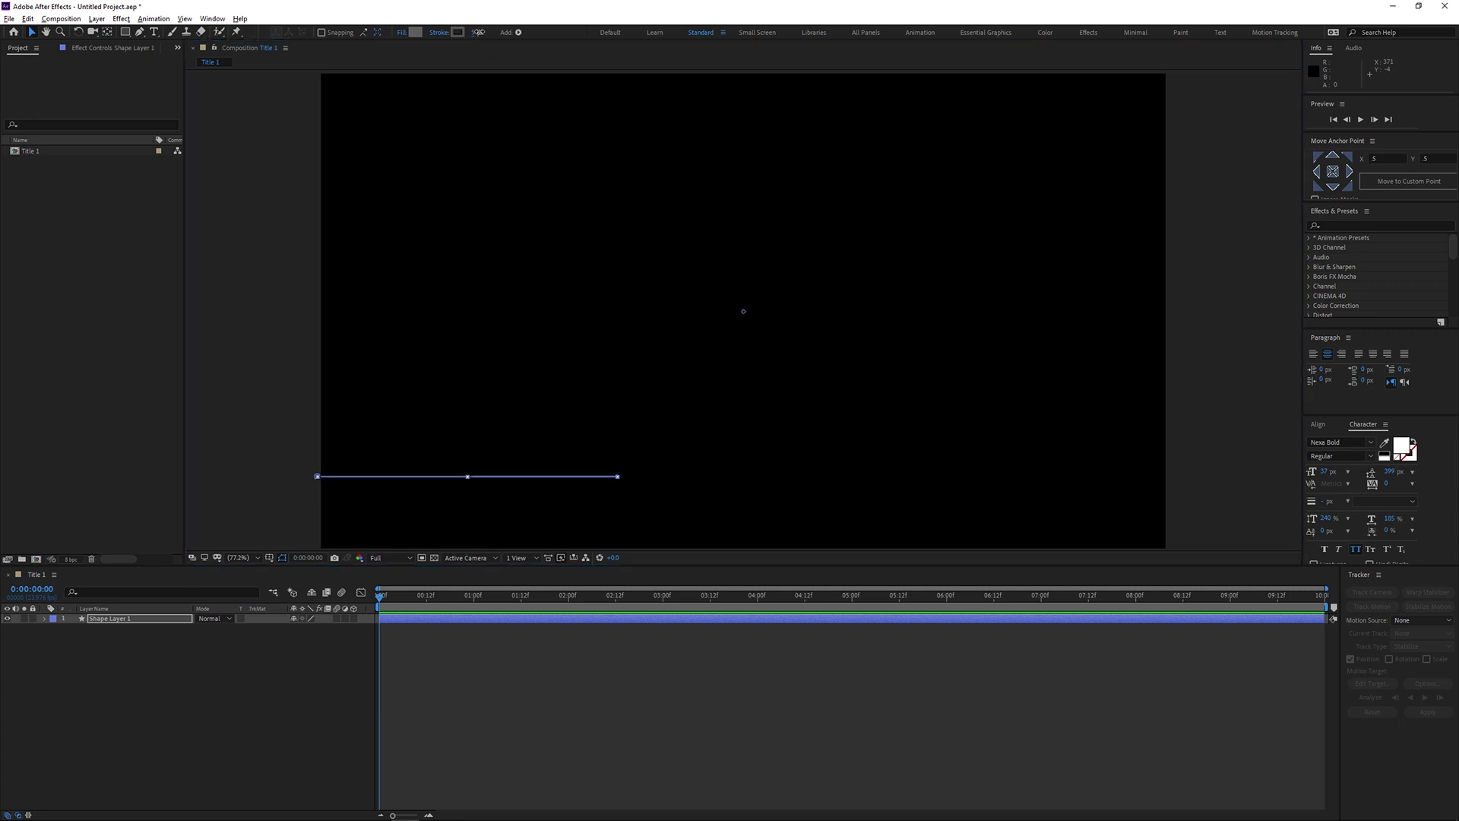
- Turn off the line's fill and set its stroke color to red
click(402, 32)
click(19, 32)
click(59, 97)
click(457, 32)
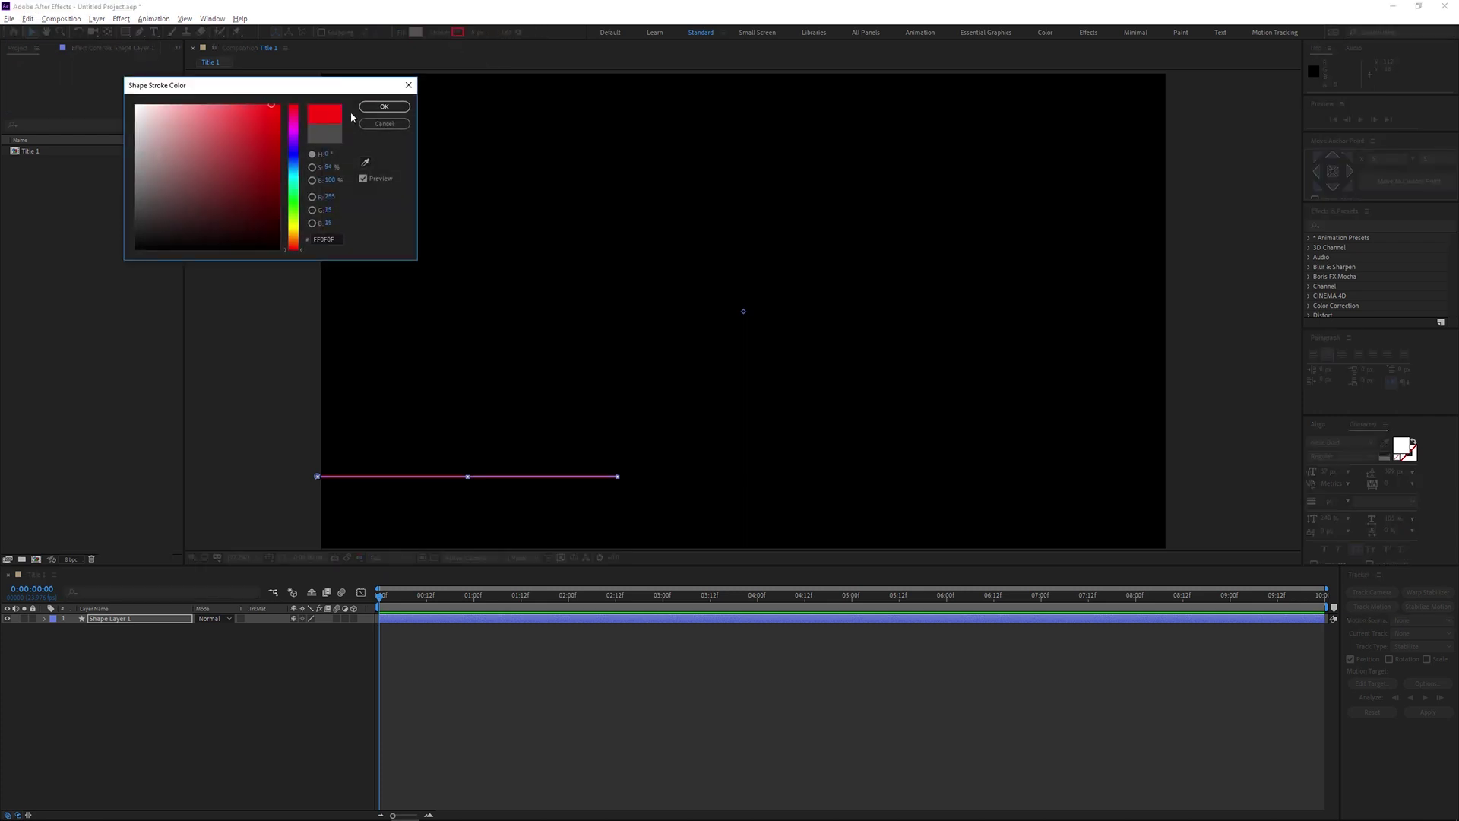
click(384, 107)
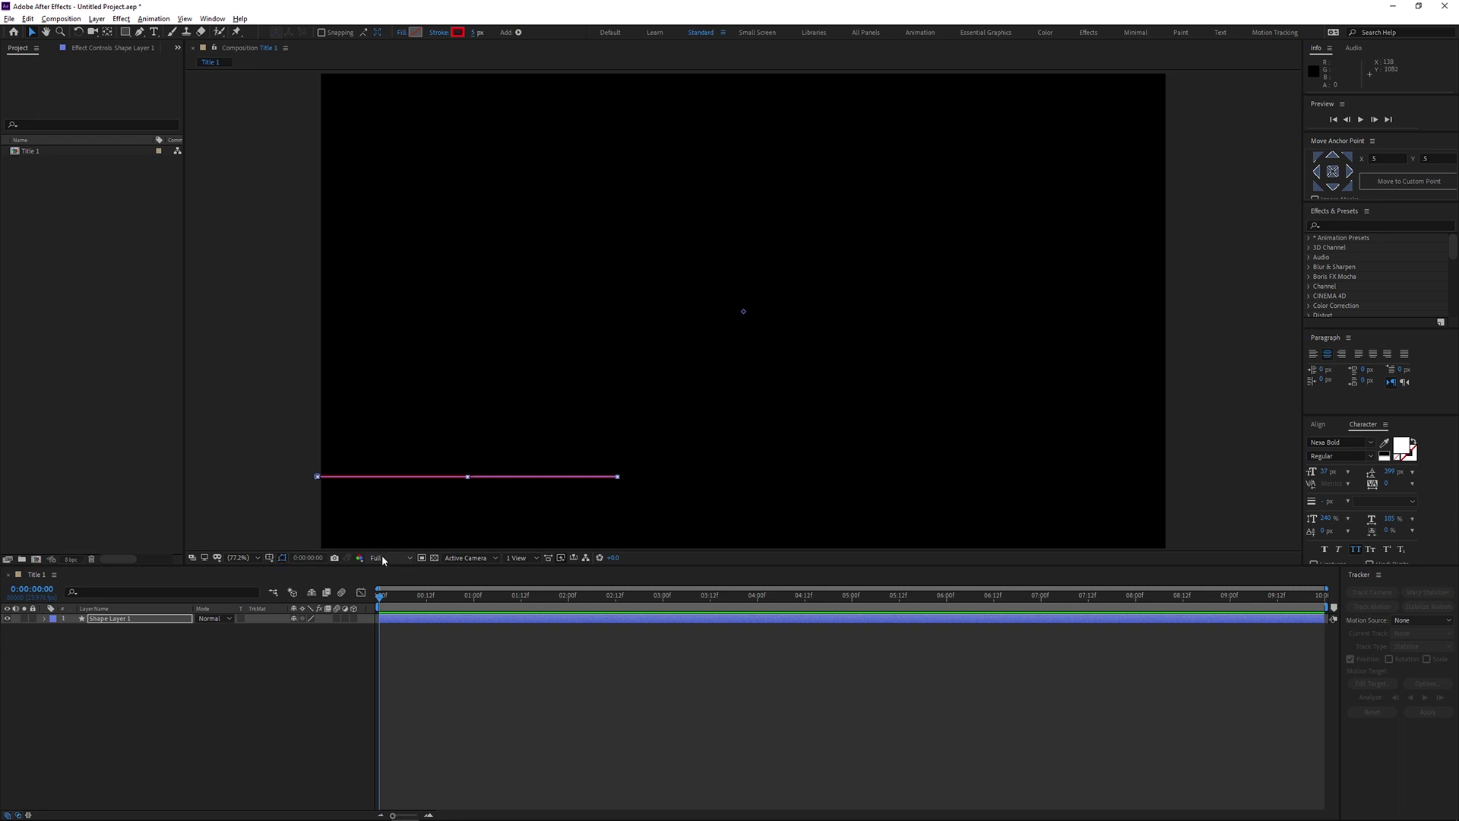
scroll(381, 484, up, 3)
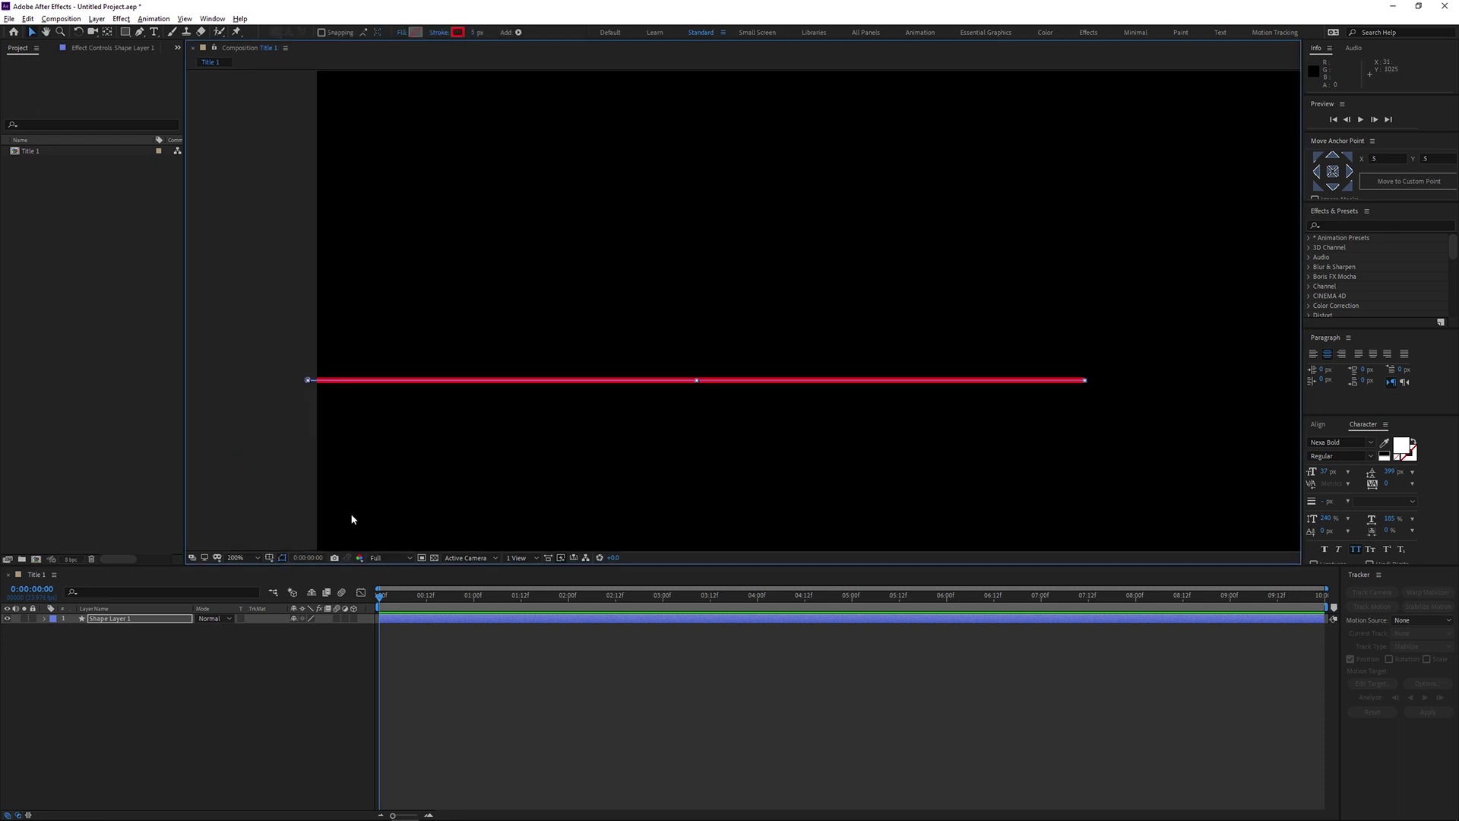
click(238, 557)
click(242, 570)
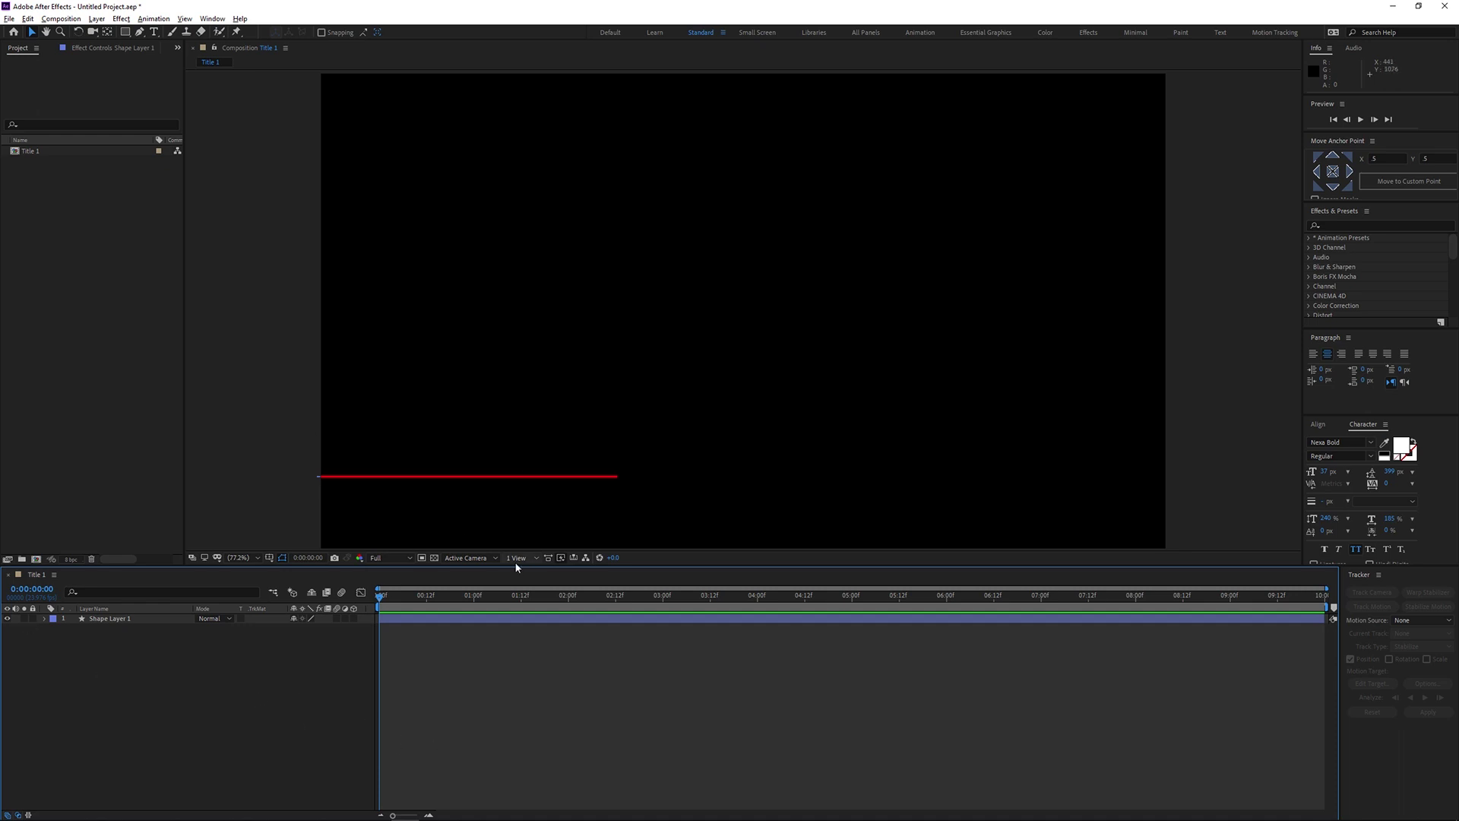
- Rename the shape layer as Line
click(131, 619)
key(Return)
text(Line)
click(133, 632)
click(136, 625)
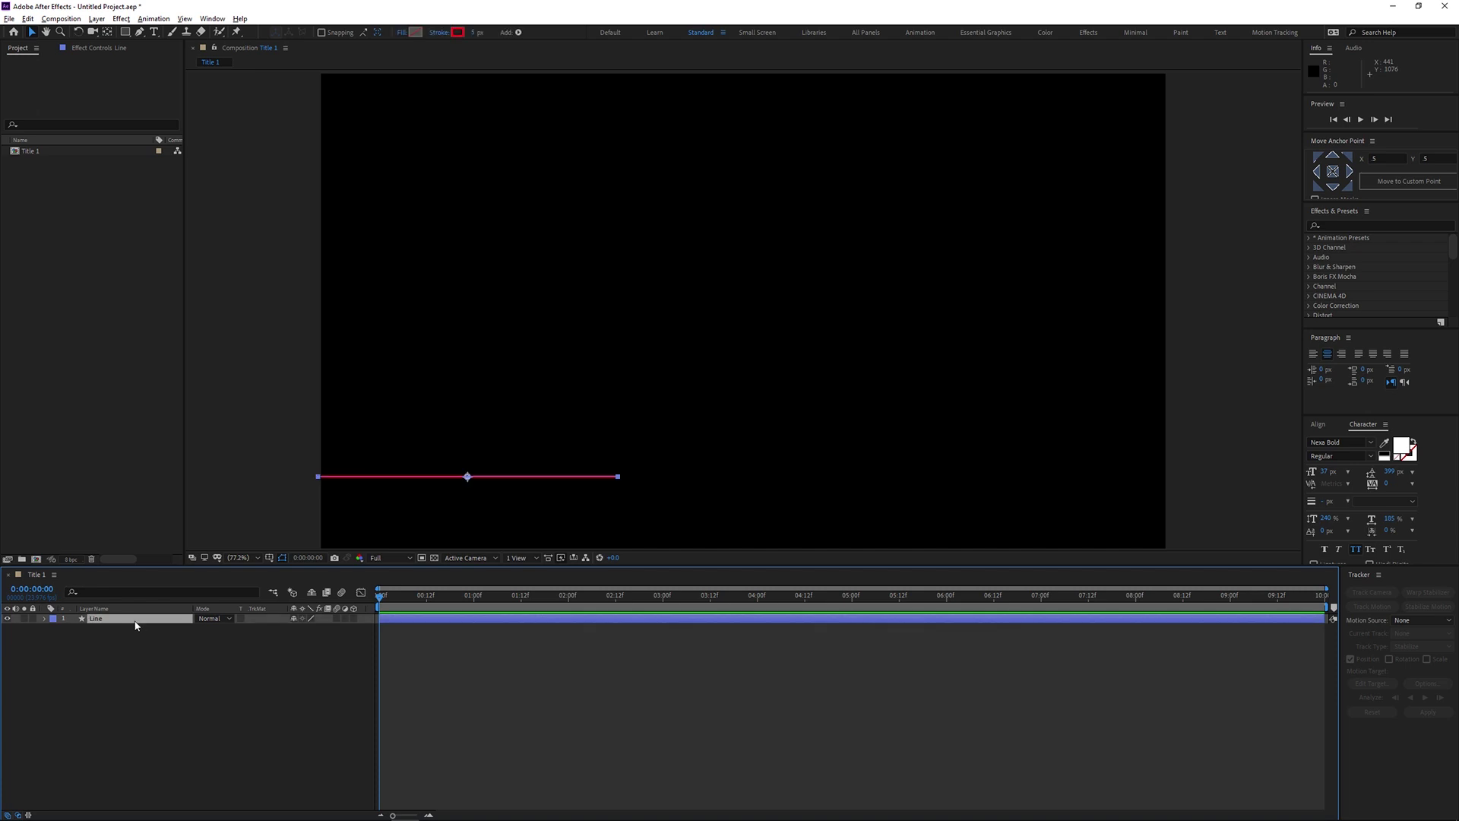
- Lengthen the line slightly by moving the right endpoint of its Path 1 further right
click(45, 620)
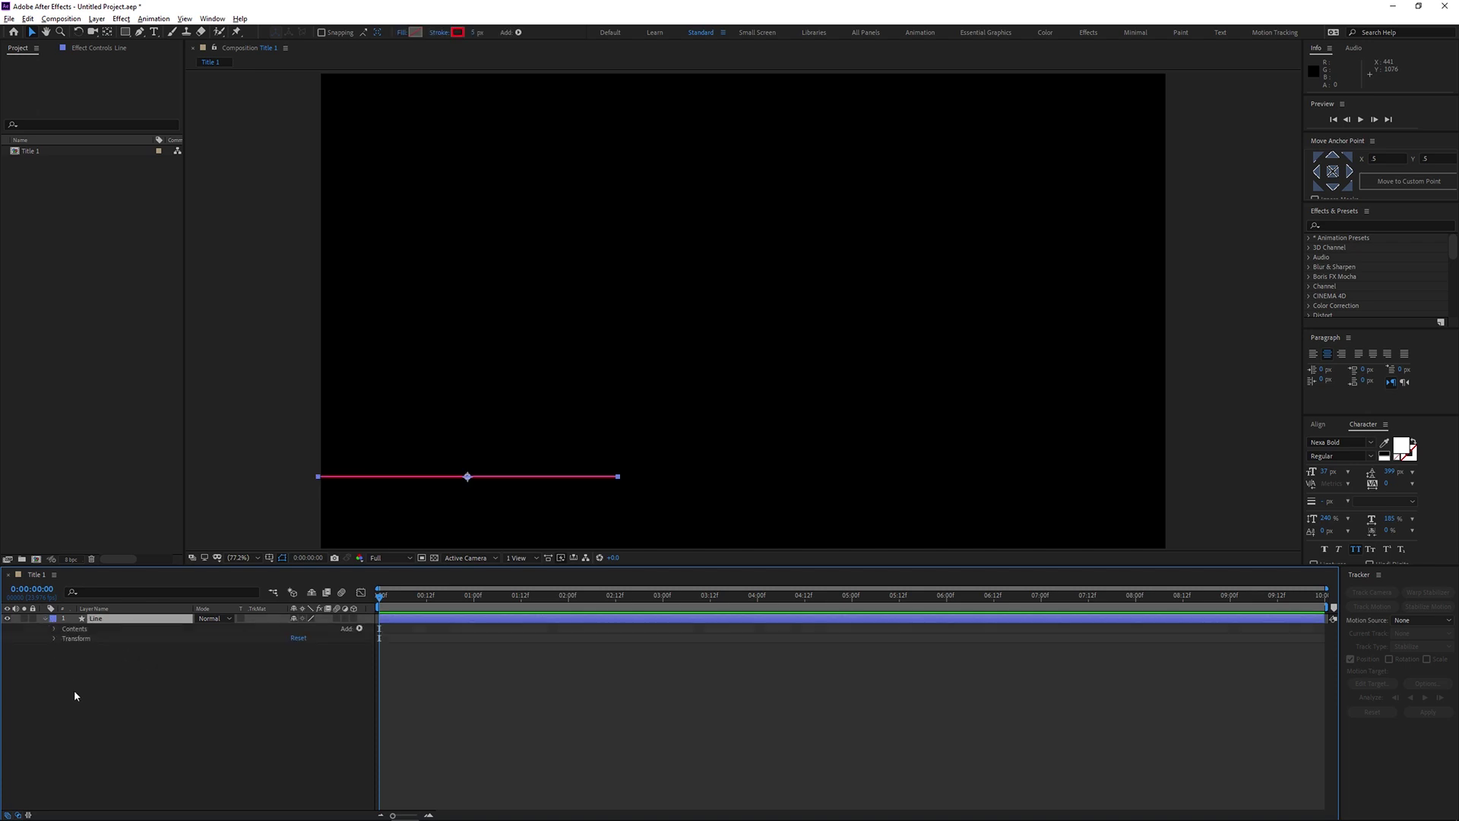
click(54, 638)
click(54, 630)
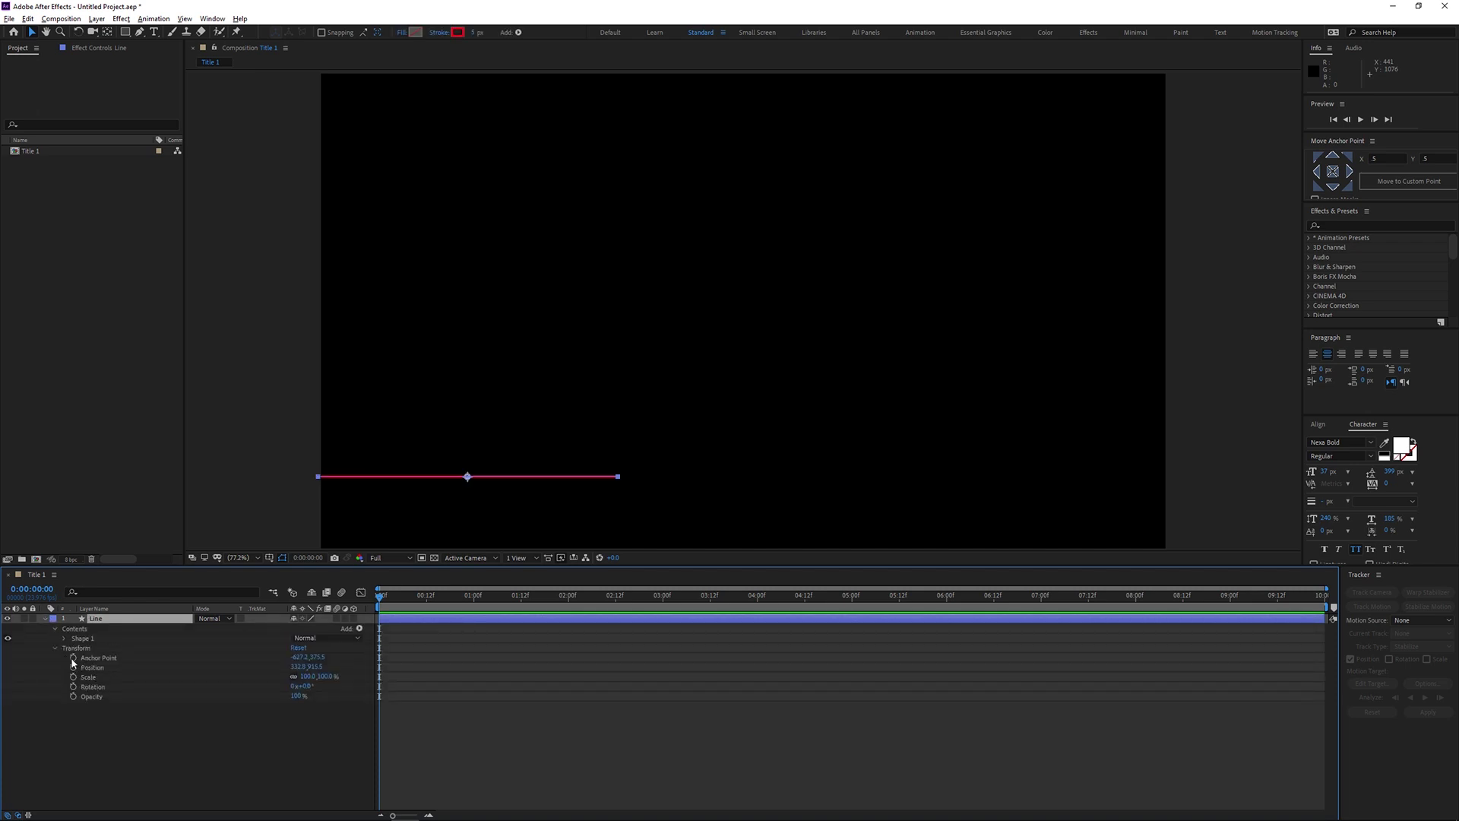
click(65, 639)
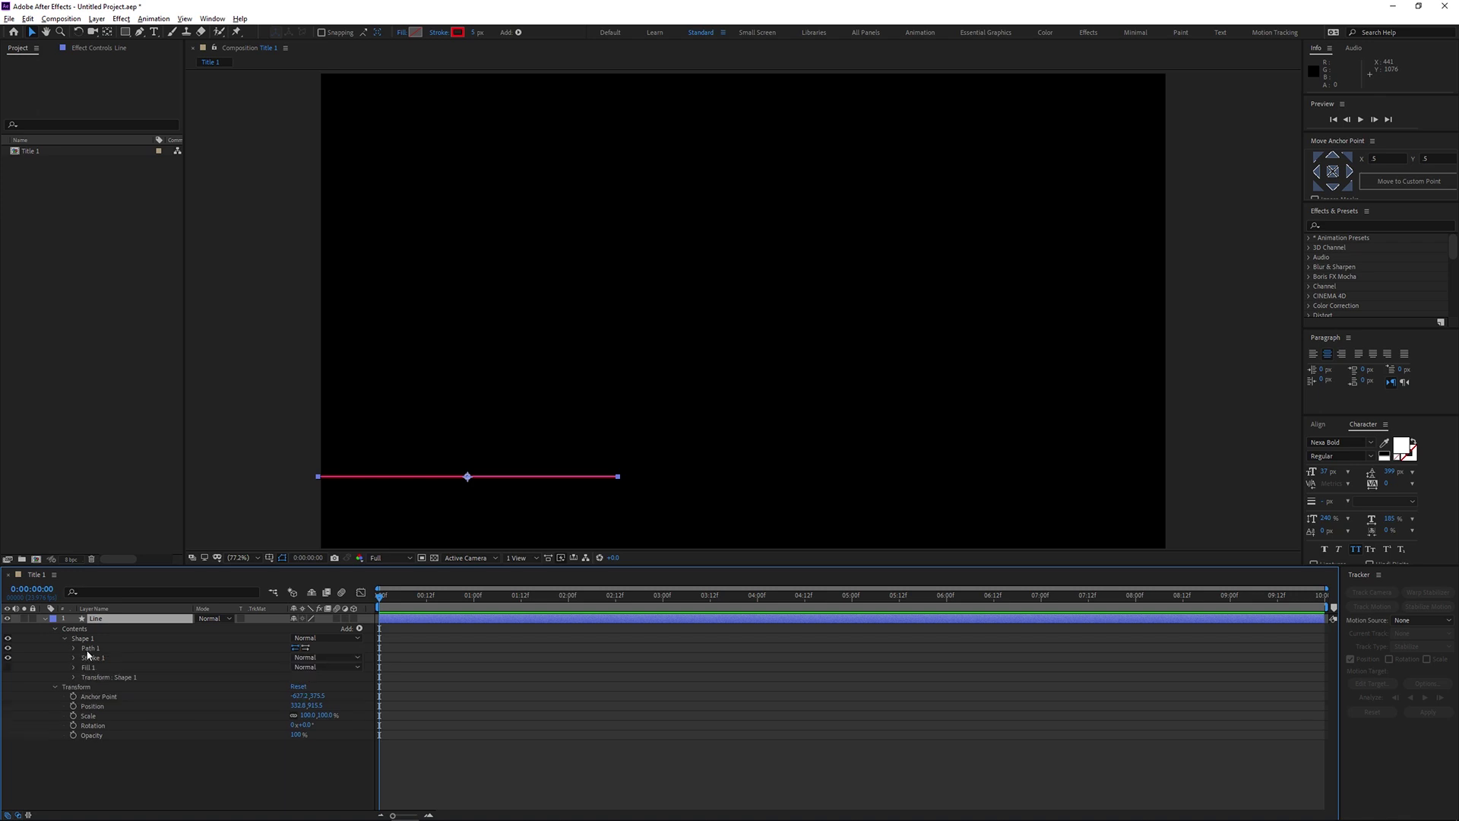
click(88, 648)
mouse_move(622, 479)
mouse_down()
mouse_move(653, 479)
mouse_move(654, 521)
mouse_move(705, 476)
mouse_move(684, 466)
mouse_move(647, 498)
mouse_move(641, 466)
mouse_move(636, 503)
mouse_move(627, 430)
mouse_move(637, 510)
mouse_move(627, 441)
mouse_move(634, 482)
mouse_move(798, 479)
mouse_move(592, 478)
mouse_move(634, 480)
mouse_up()
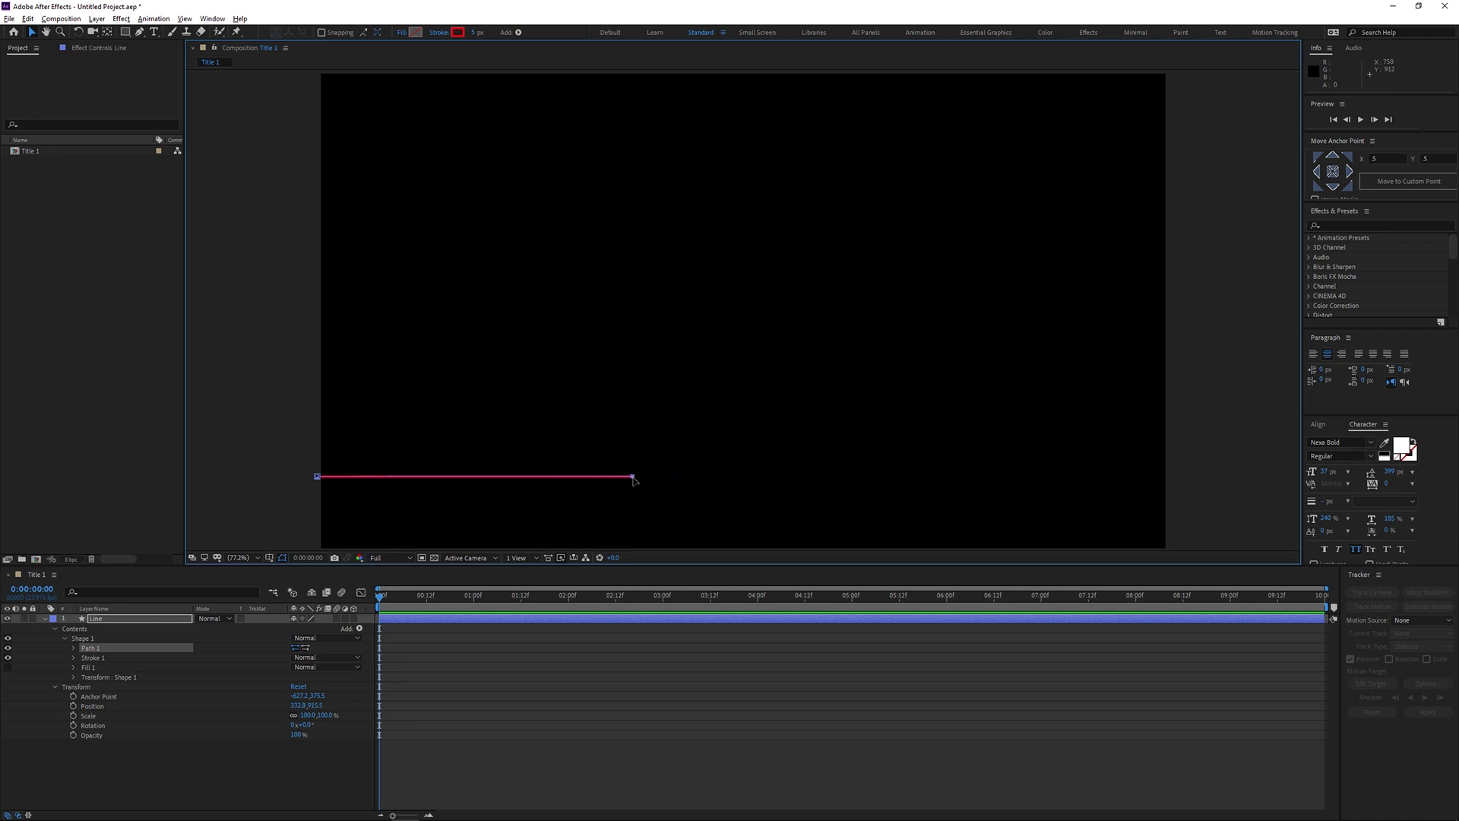
click(317, 755)
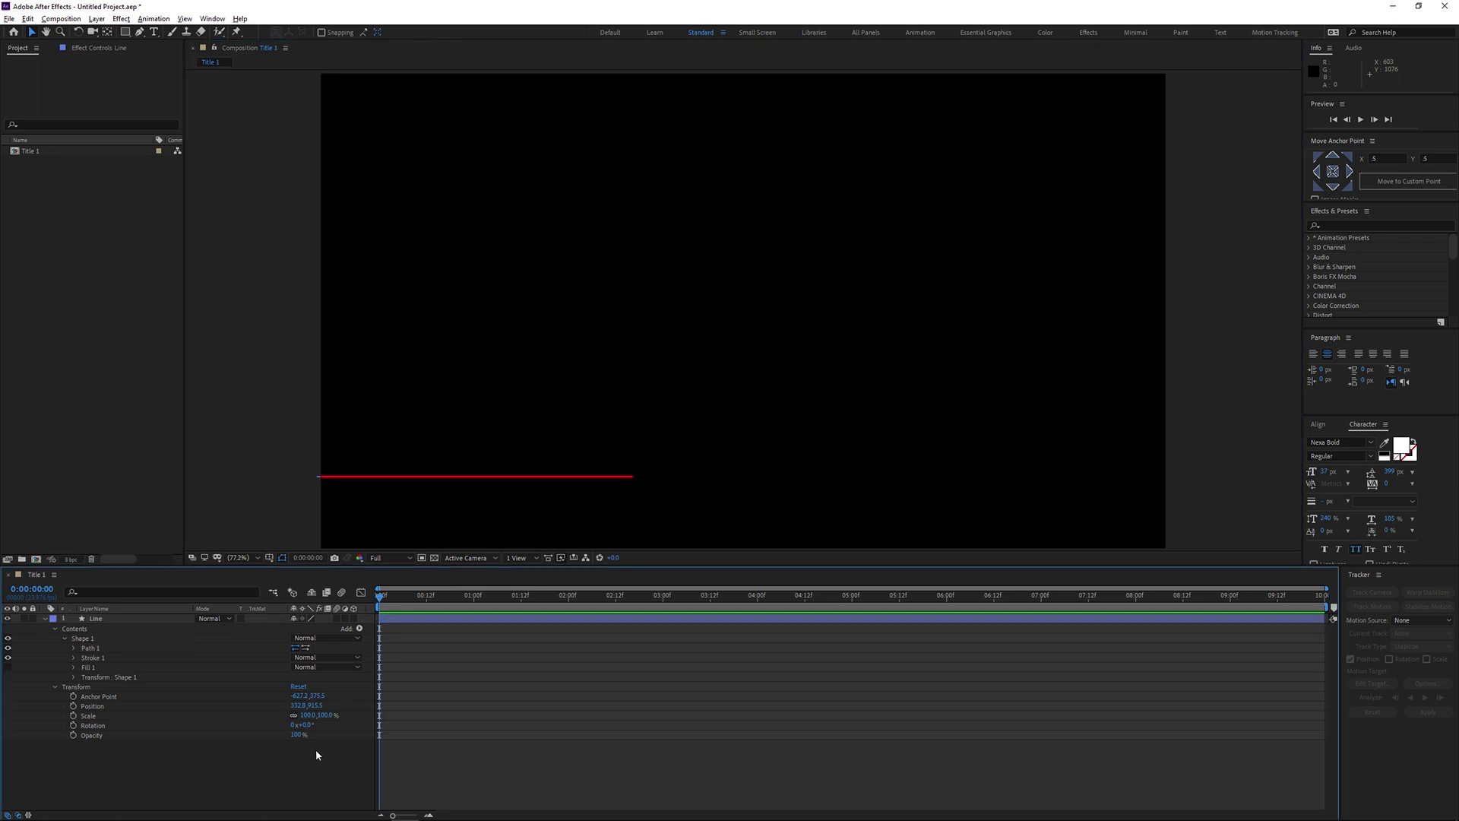
- Add Trim Paths to the Line layer and enable Start and End keyframes at 0:00:00:00
click(360, 629)
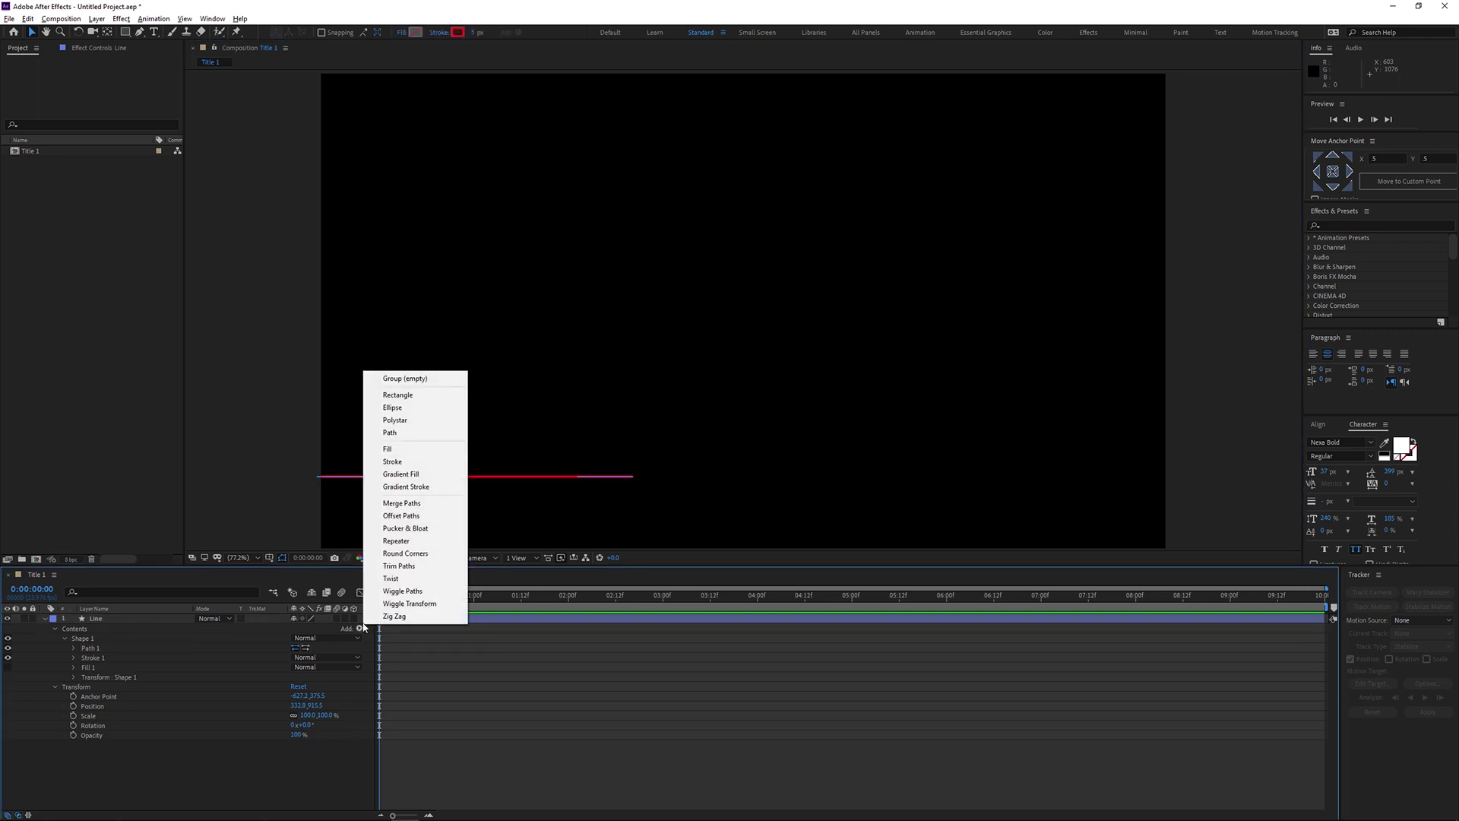
click(399, 565)
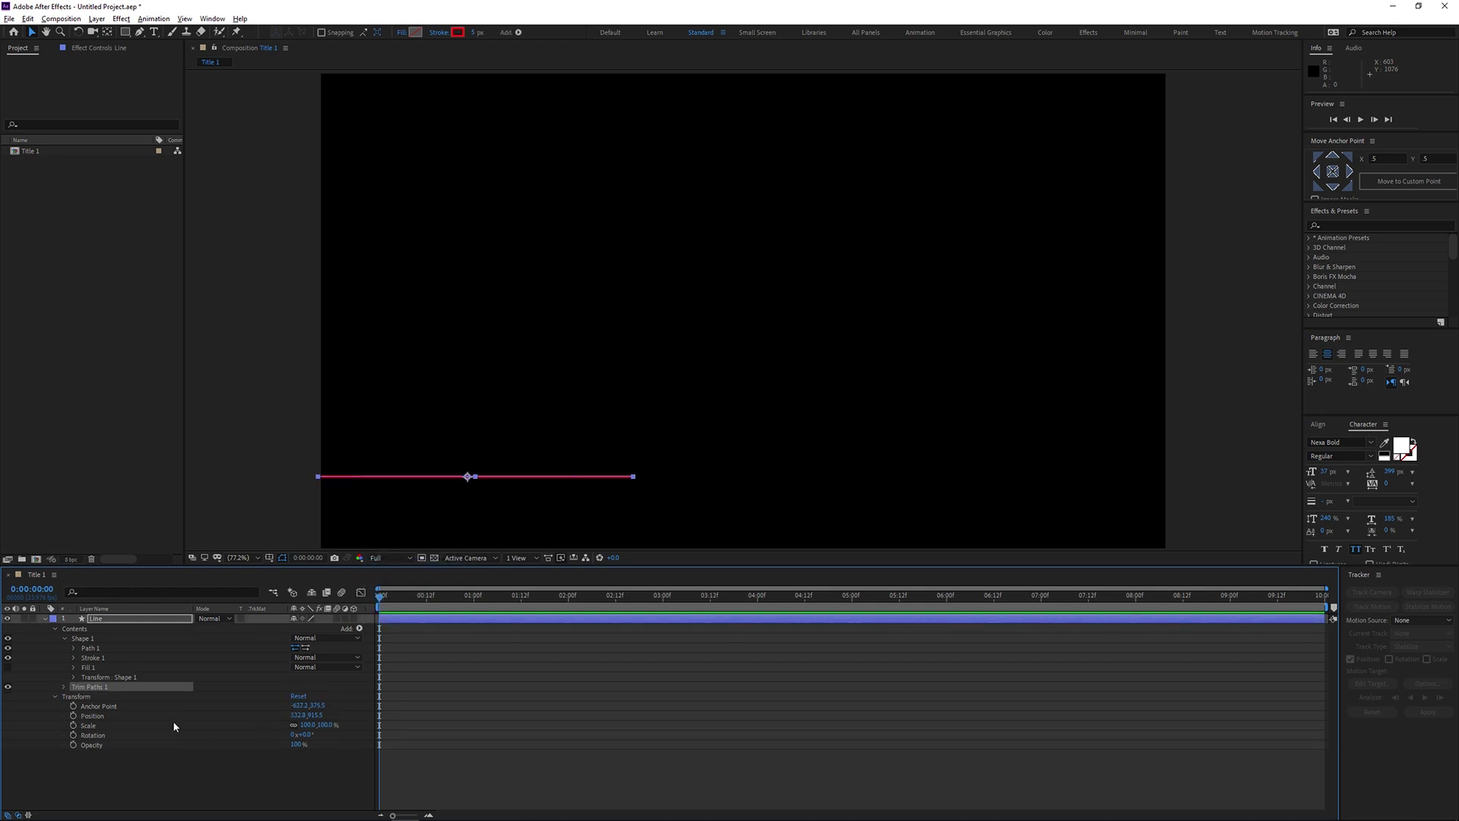
click(64, 687)
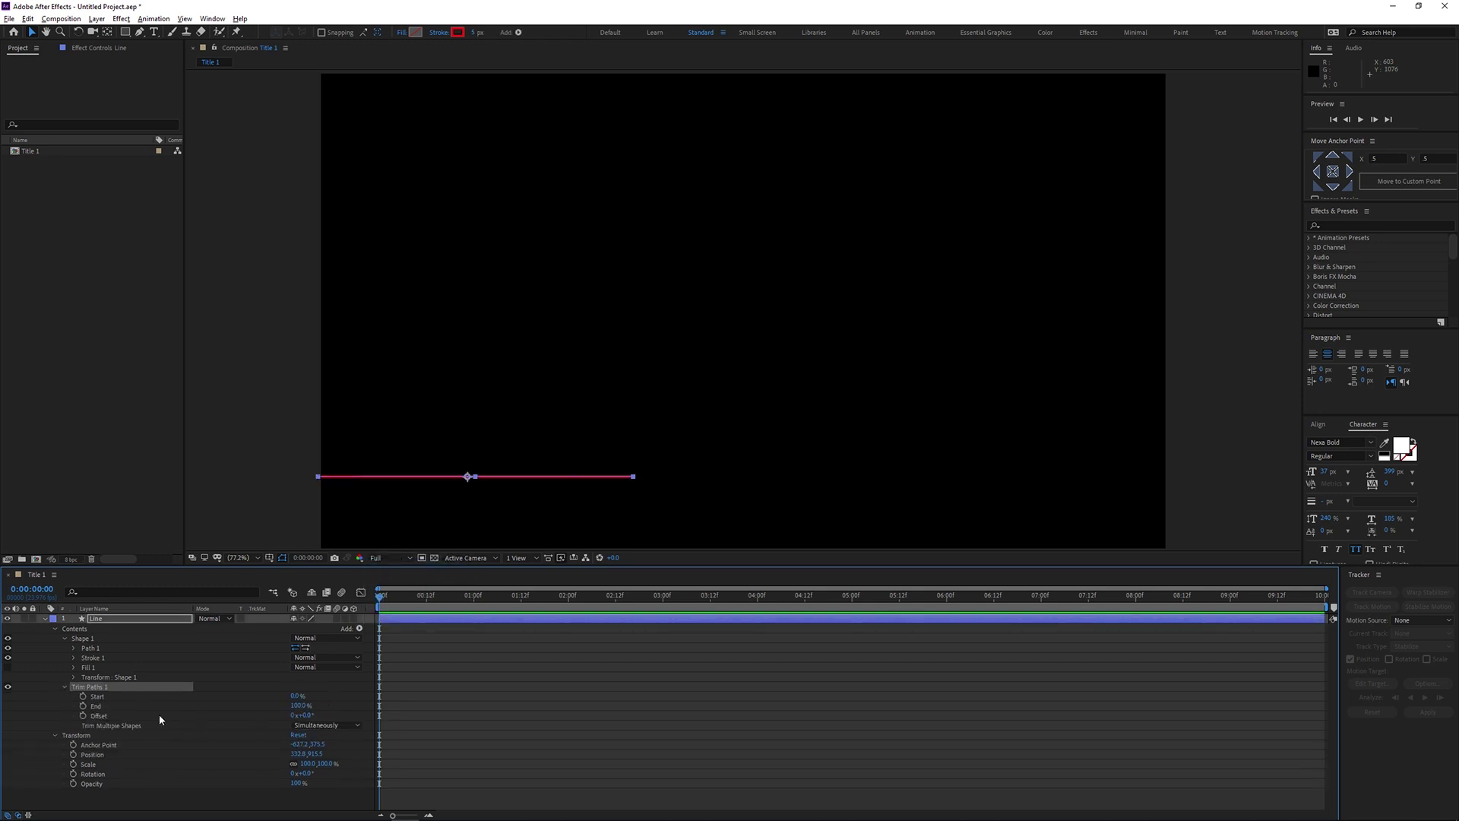
click(83, 706)
click(83, 696)
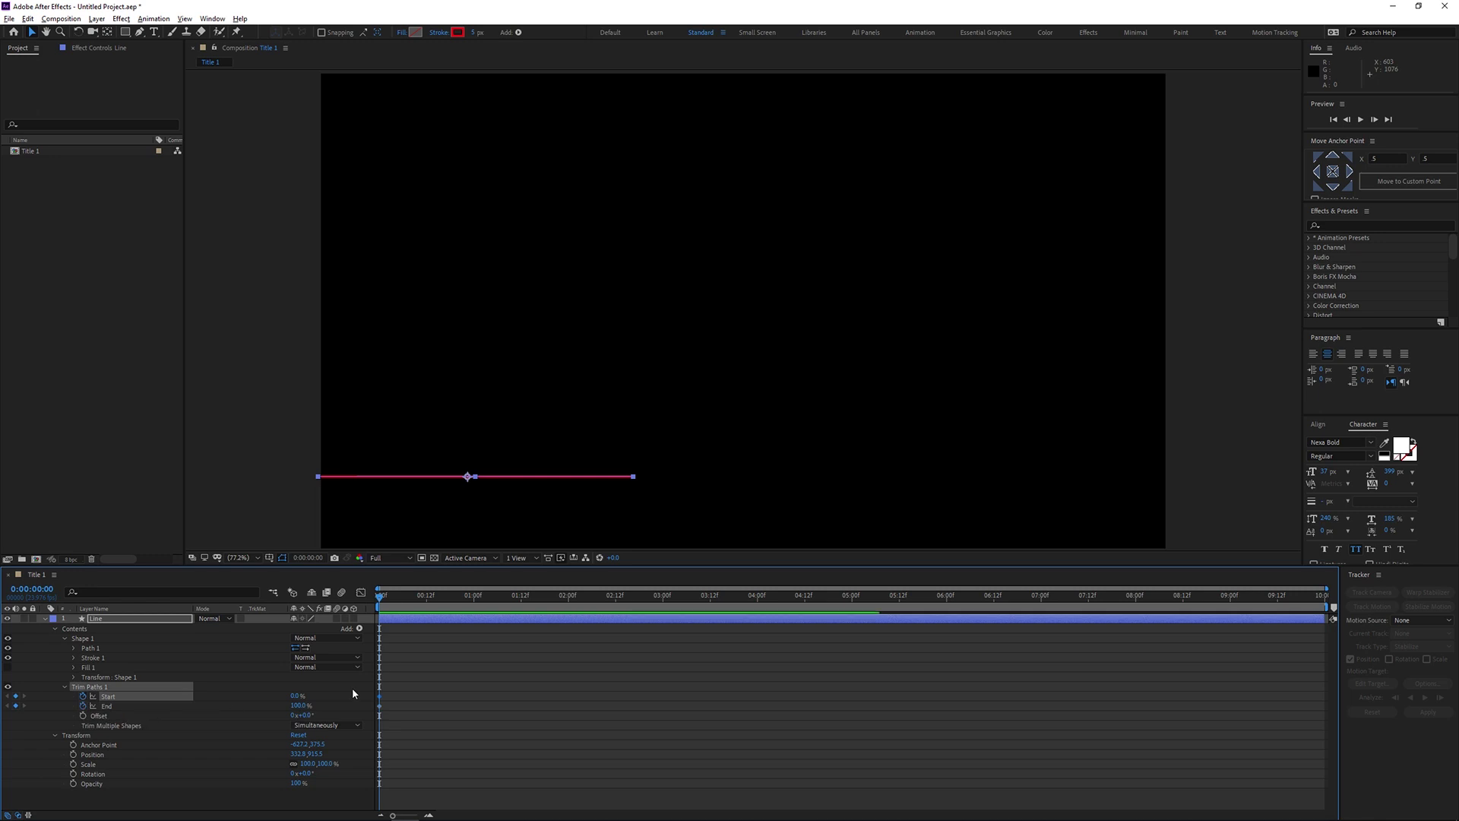
- Move the Trim Paths End keyframe to frame 2 and the Start keyframe to frame 5
click(406, 688)
key(equal)
key(equal)
key(equal)
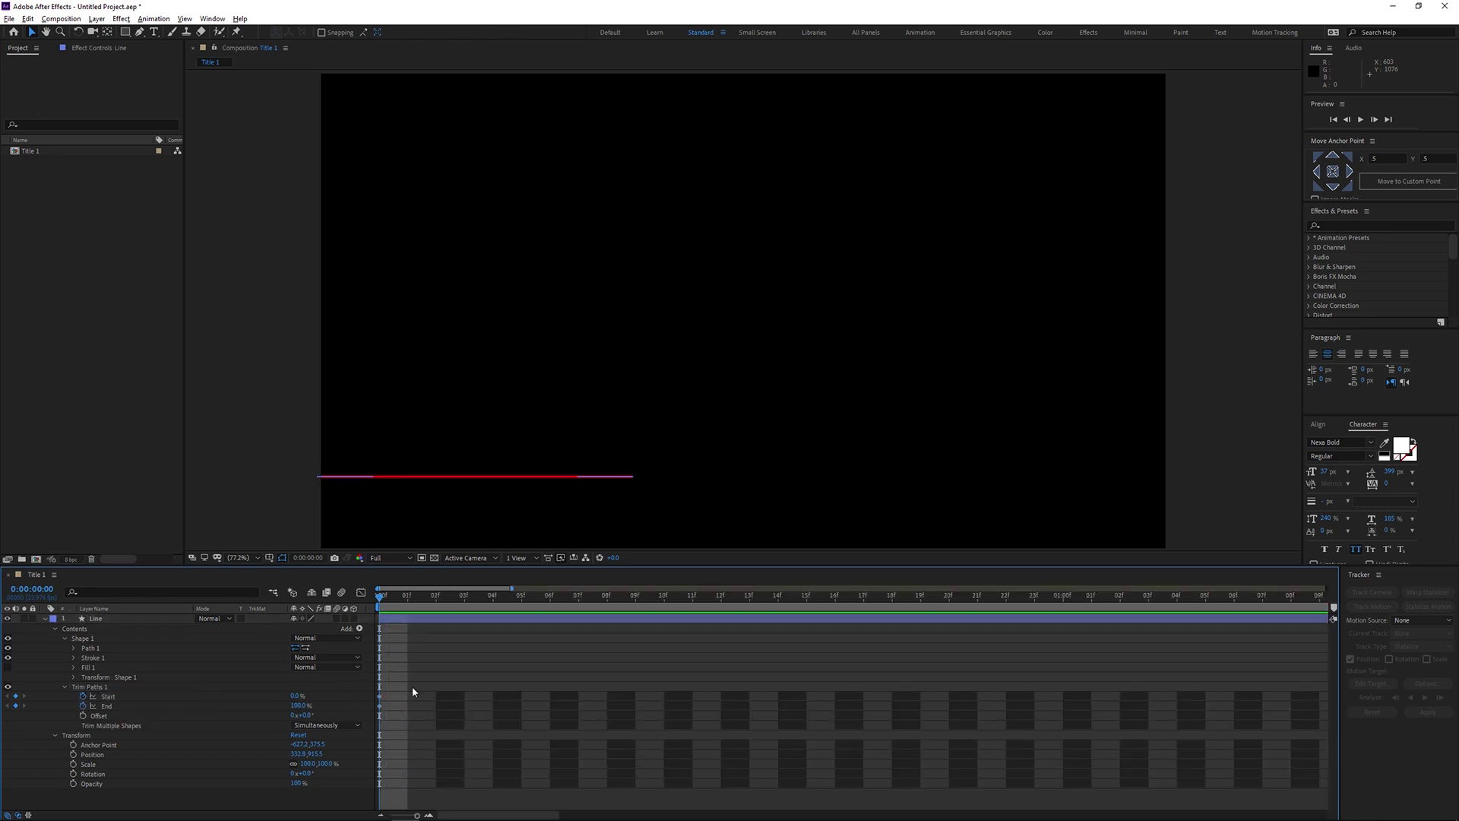
drag(395, 686, 521, 696)
click(465, 692)
key(minus)
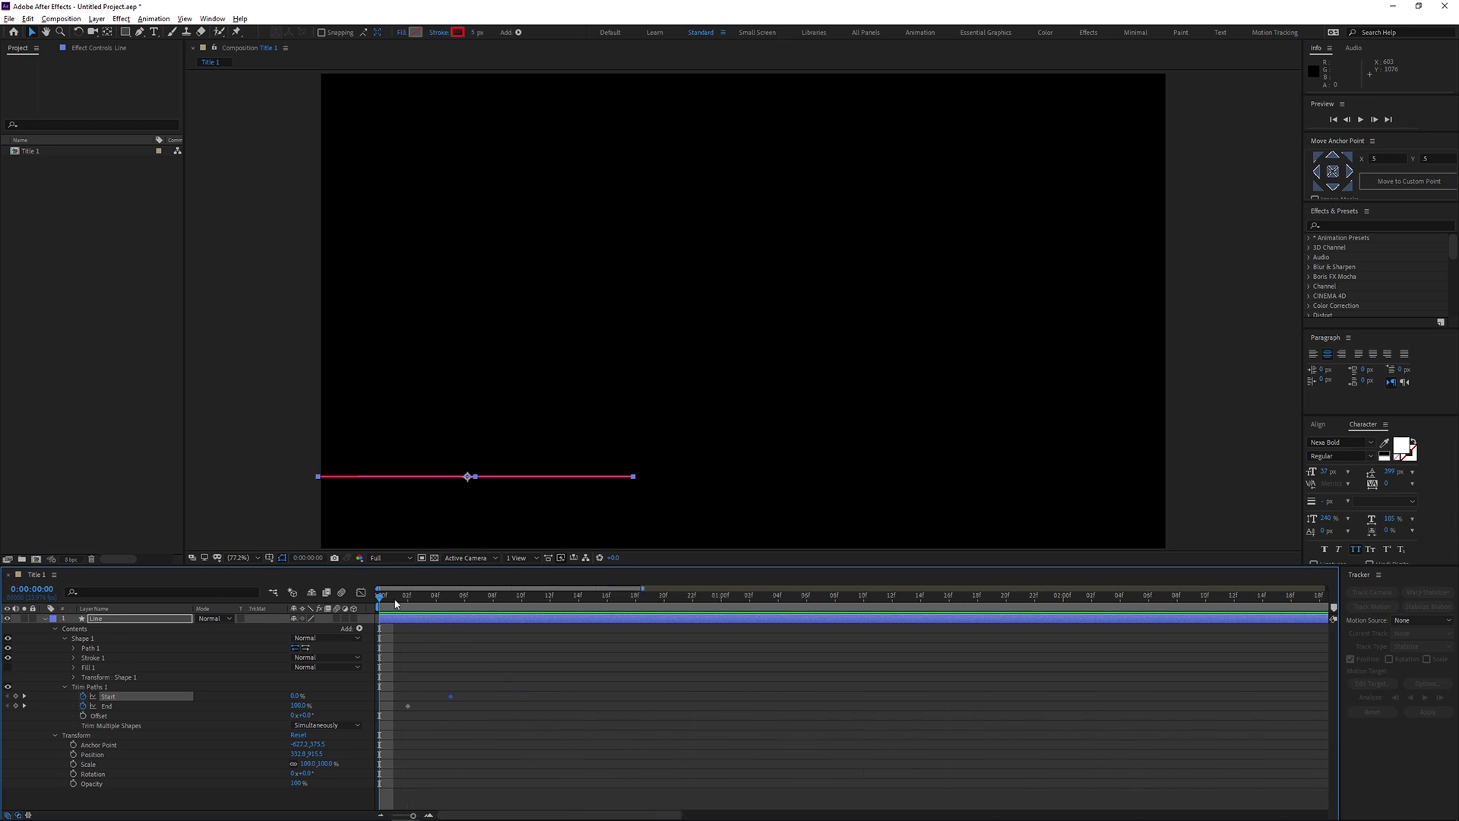
- Set the Trim Paths End to 0% at frame 2 and move the Start keyframe to that frame
key(k)
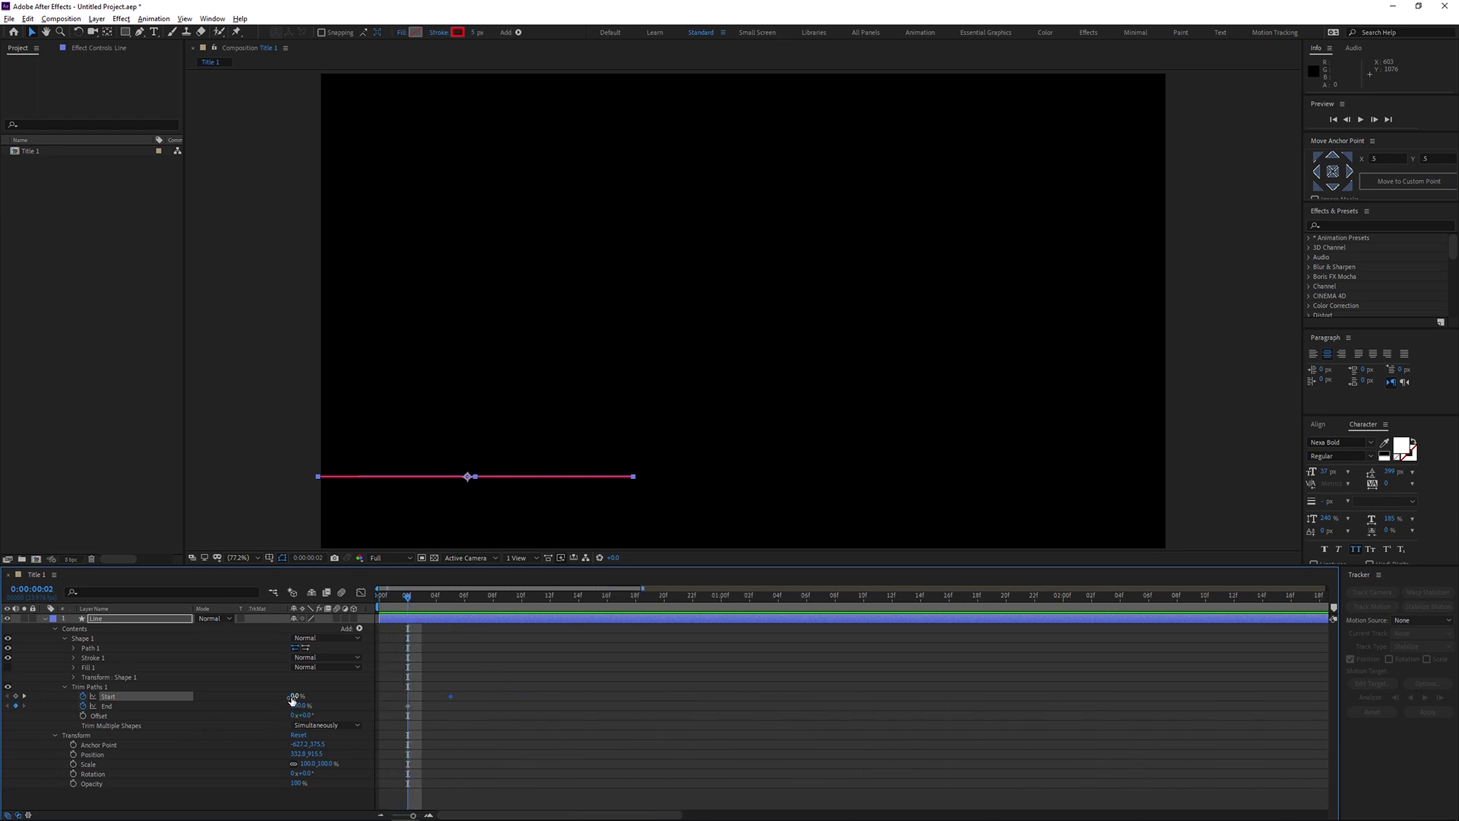
drag(297, 705, 192, 704)
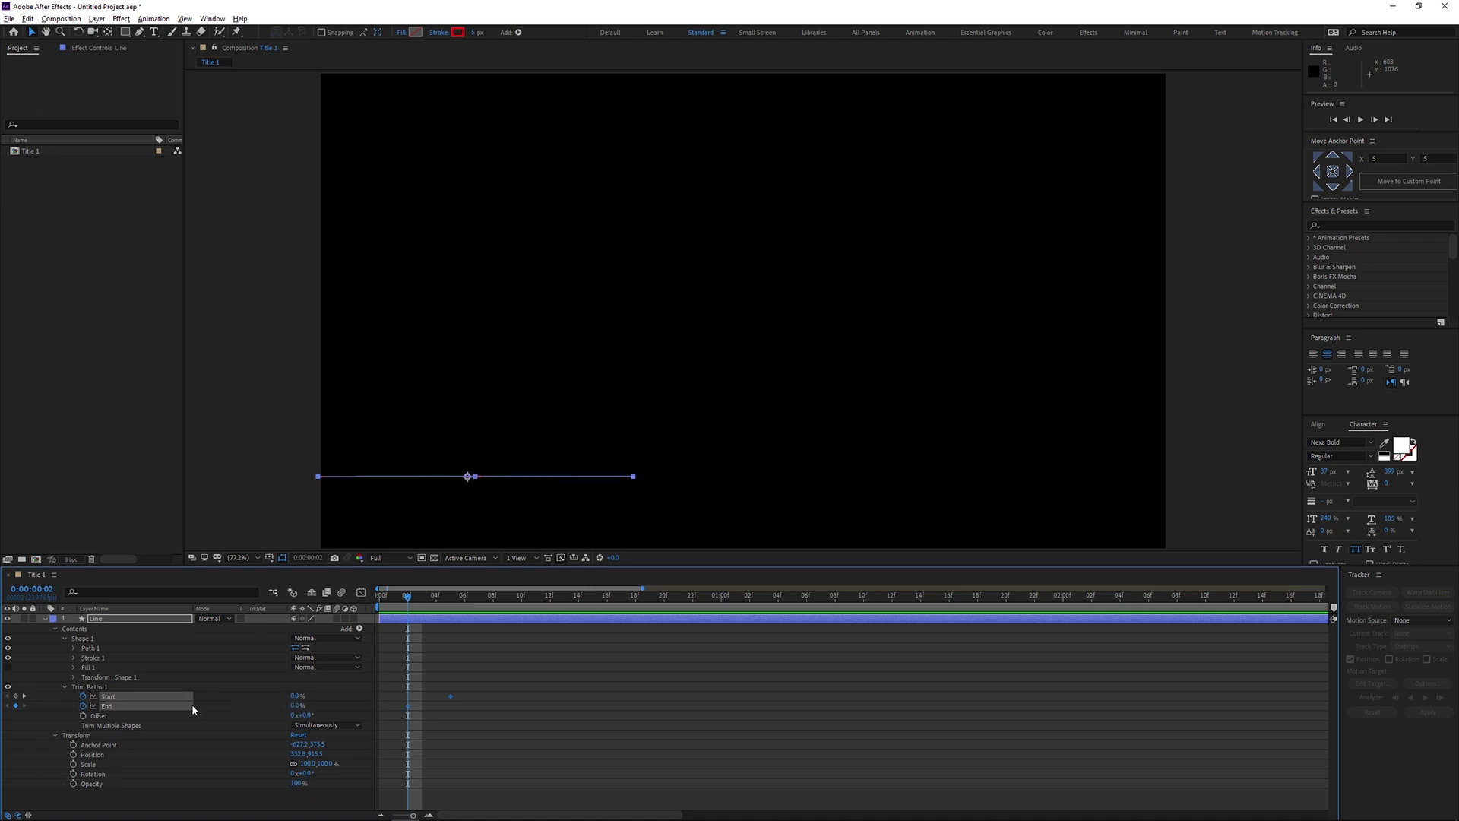
drag(450, 696, 408, 696)
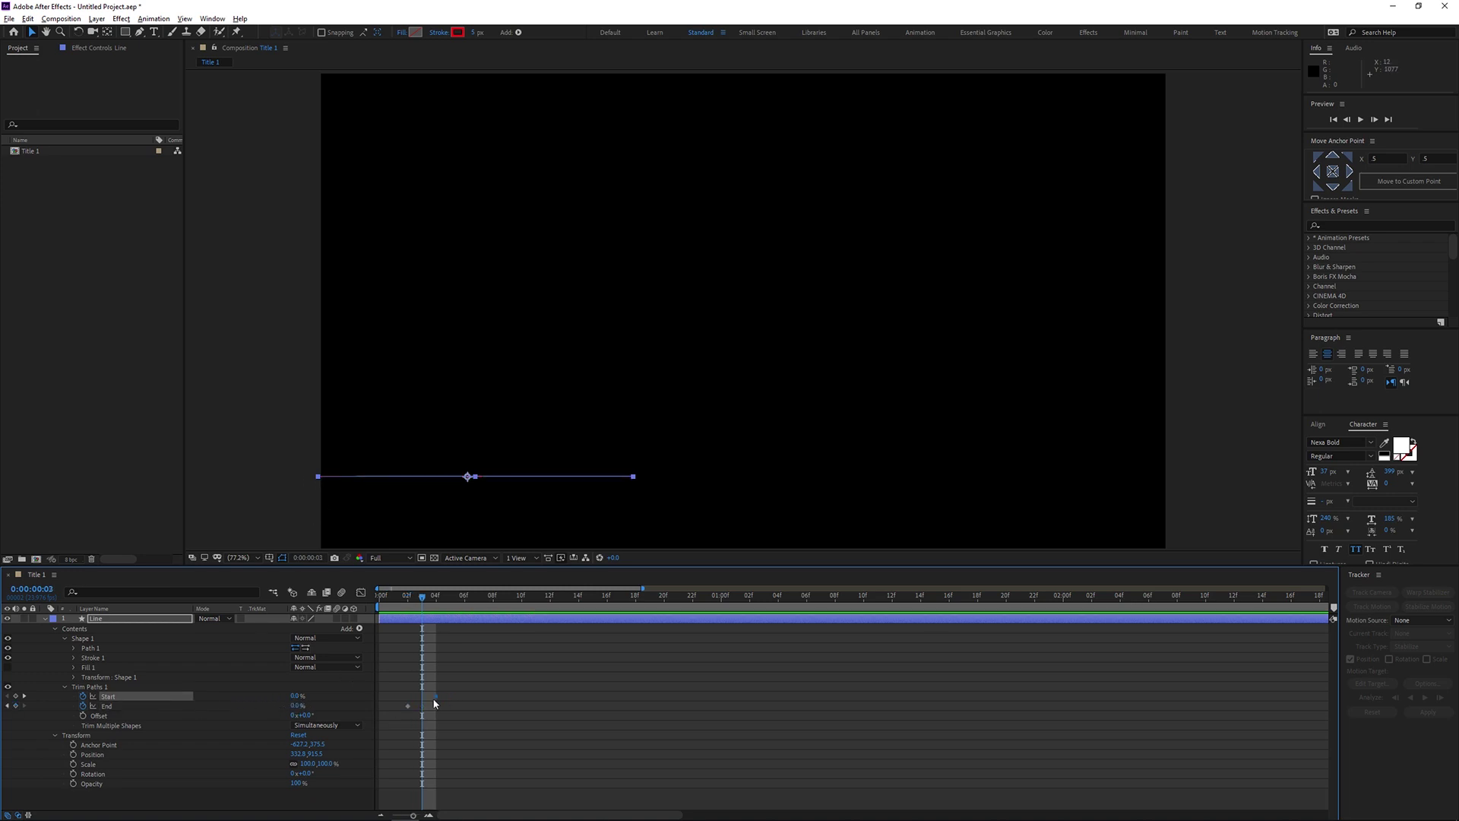
- Set the Trim Paths End to 100% at frame 11
click(420, 596)
drag(420, 598, 536, 597)
drag(298, 705, 489, 706)
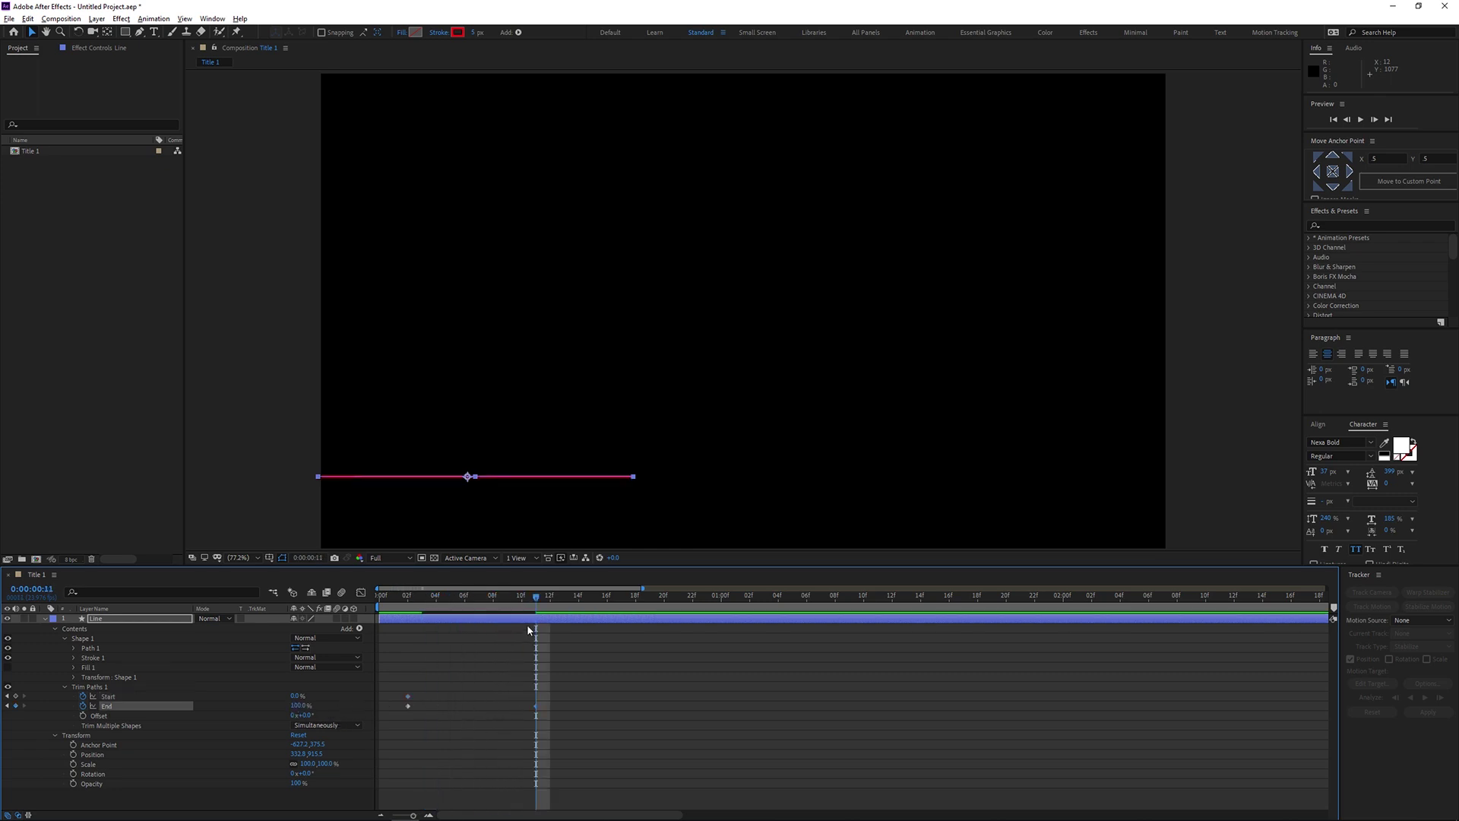
- Delete the Trim Paths Start keyframe and move the last End keyframe to frame 18
drag(398, 677, 422, 701)
key(Delete)
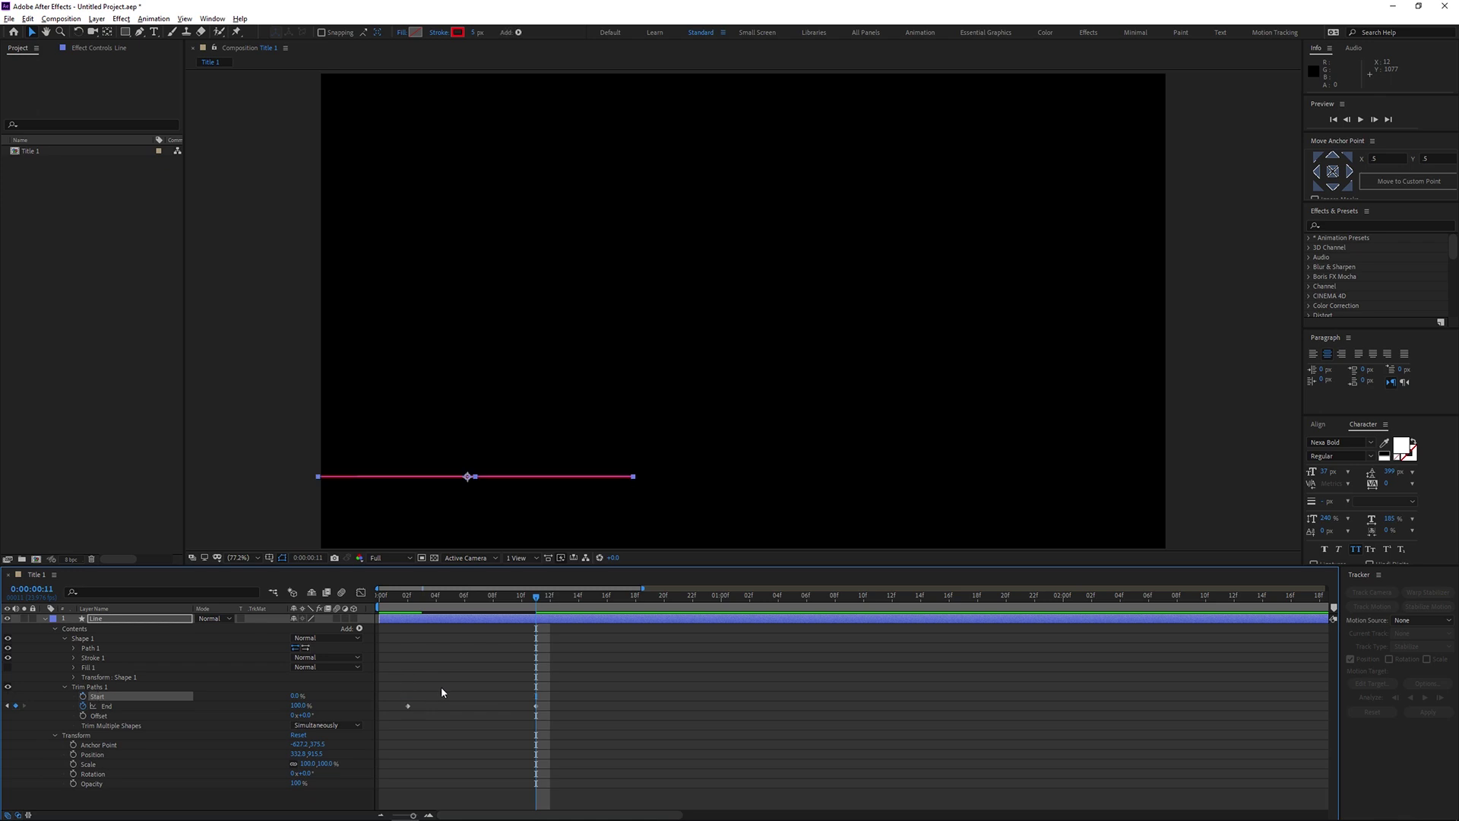
mouse_move(421, 608)
mouse_down()
mouse_move(379, 608)
mouse_move(536, 603)
mouse_up()
click(471, 664)
drag(535, 705, 637, 712)
- Apply Easy Ease to both End keyframes and open their speed graph
drag(709, 661, 395, 759)
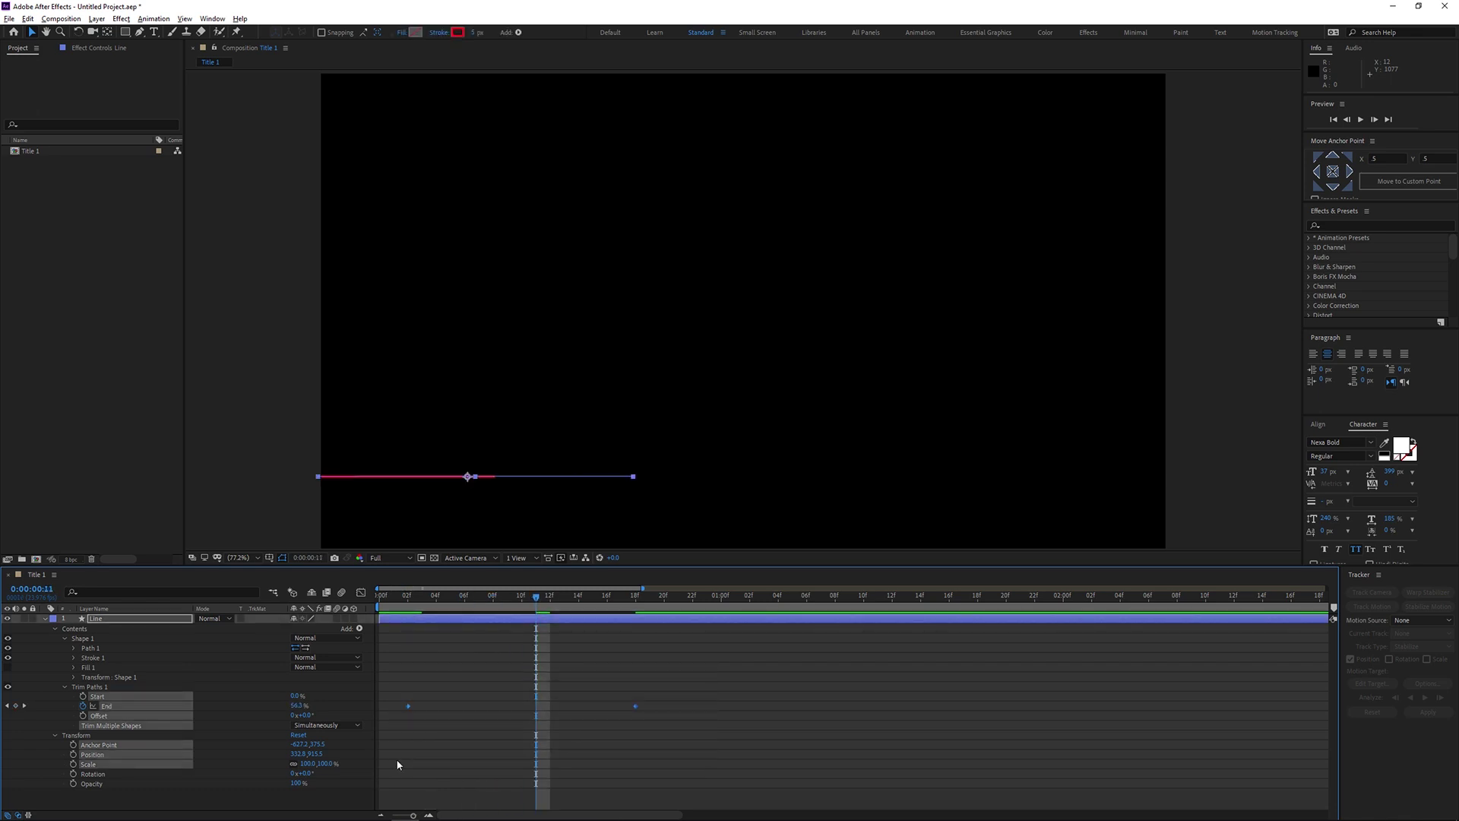
click(361, 591)
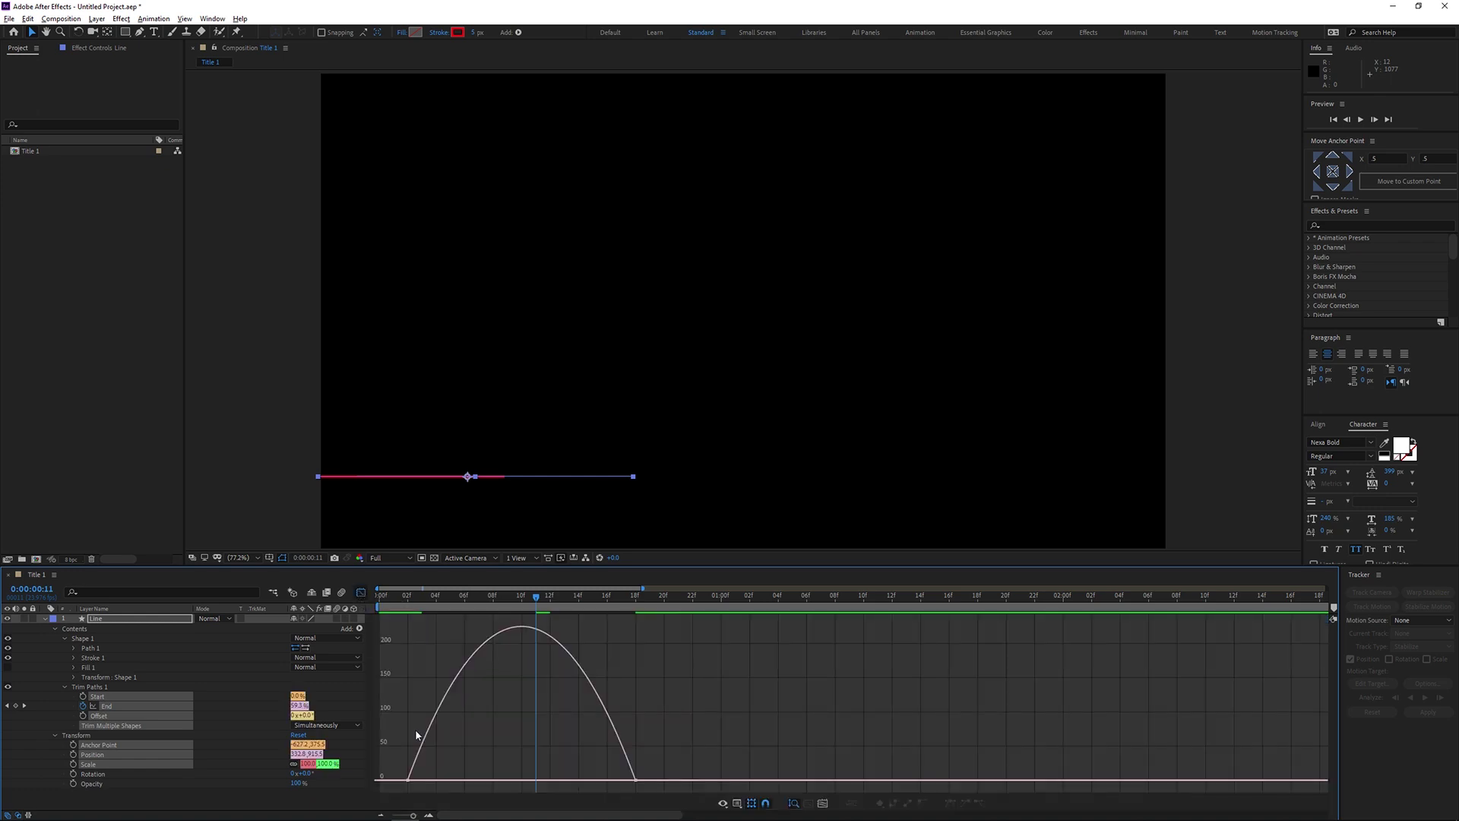
- Try shaping the End speed curve so it peaks just before the last keyframe, and preview the line animation
click(410, 775)
drag(448, 781, 634, 781)
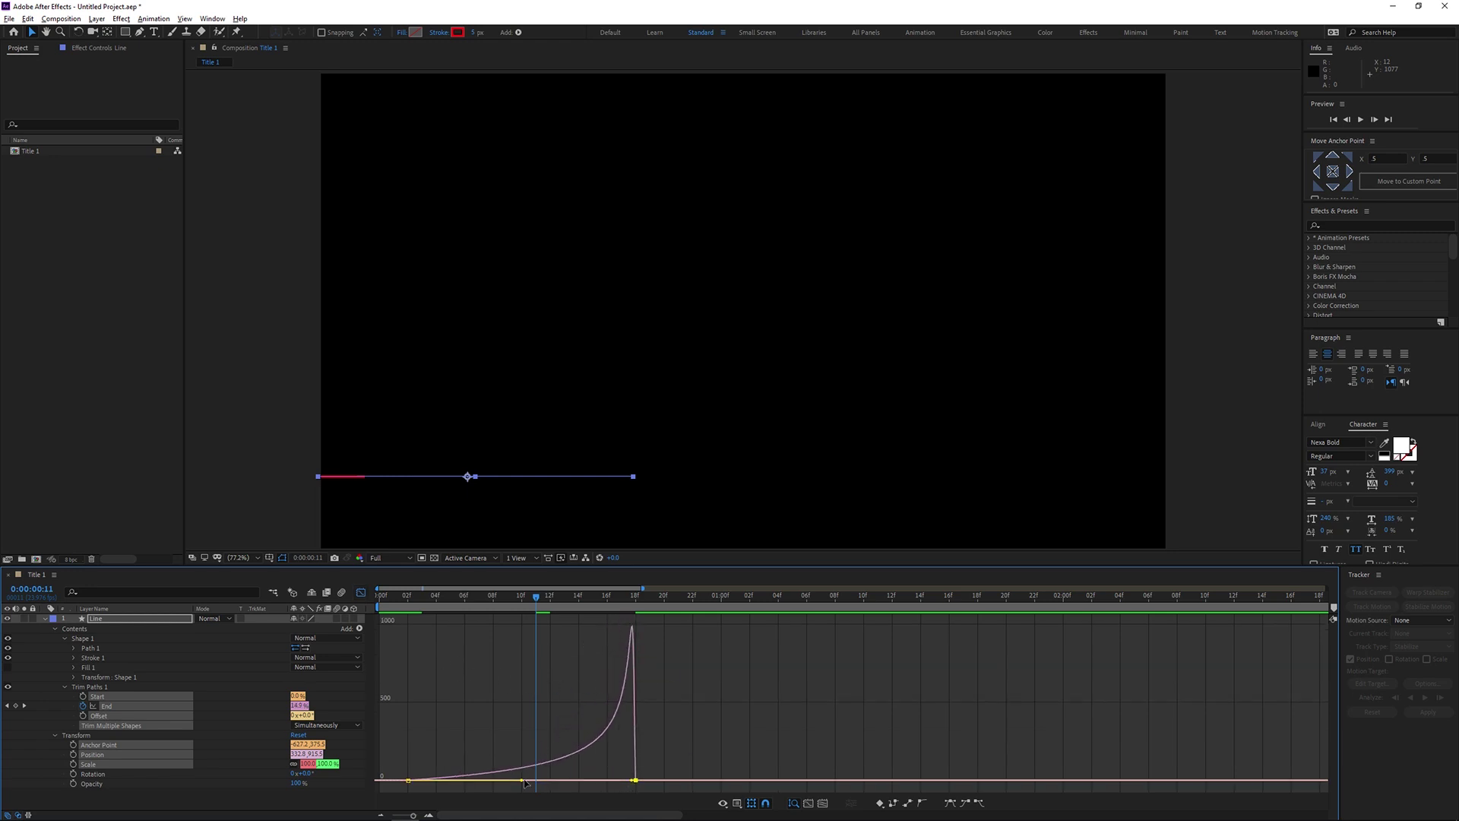
drag(413, 604, 373, 626)
key(space)
key(space)
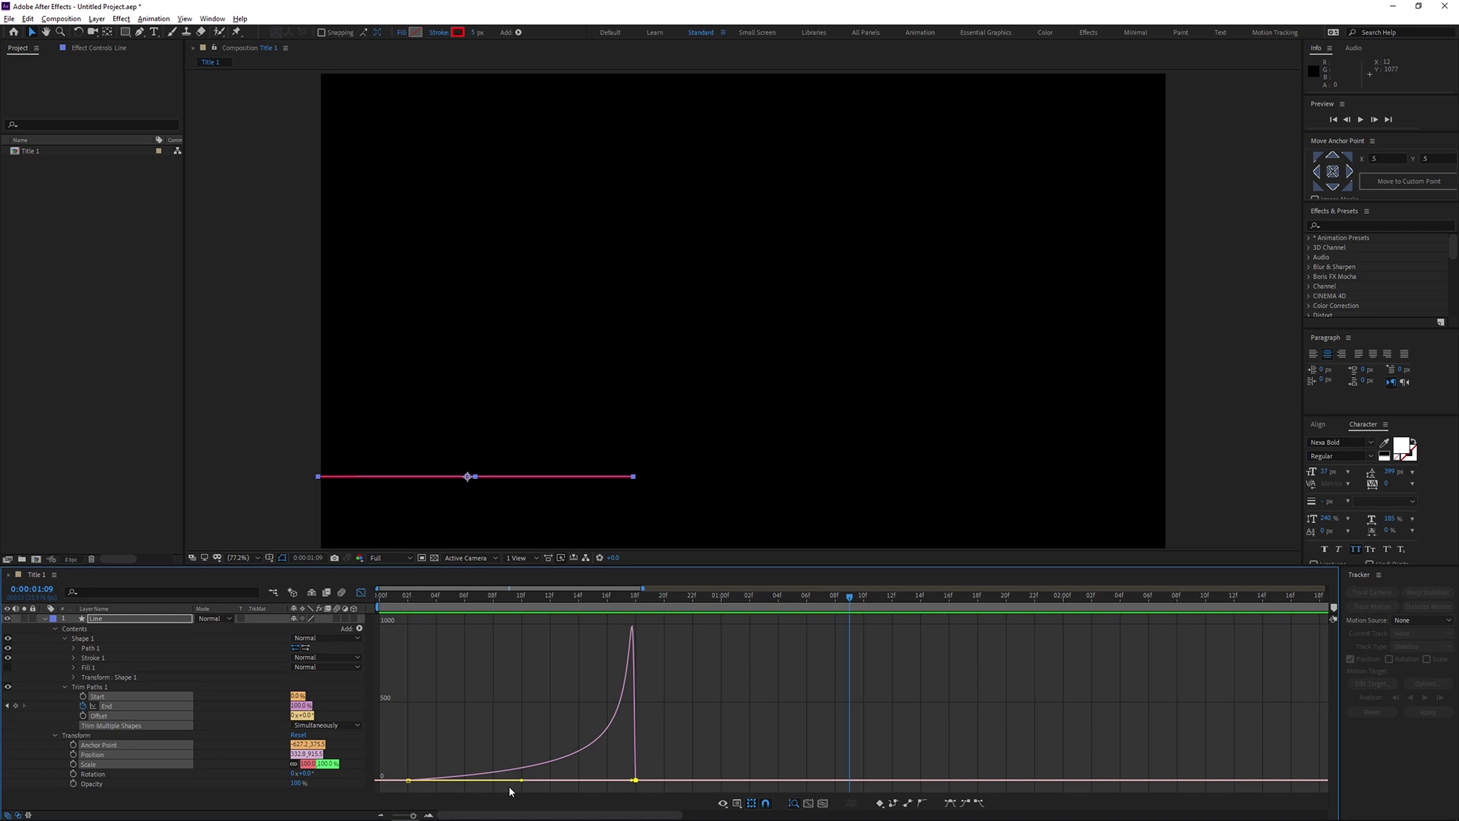
- Reshape the End speed curve so it peaks at the first keyframe and slows gradually toward the last, and preview it
drag(521, 783, 414, 756)
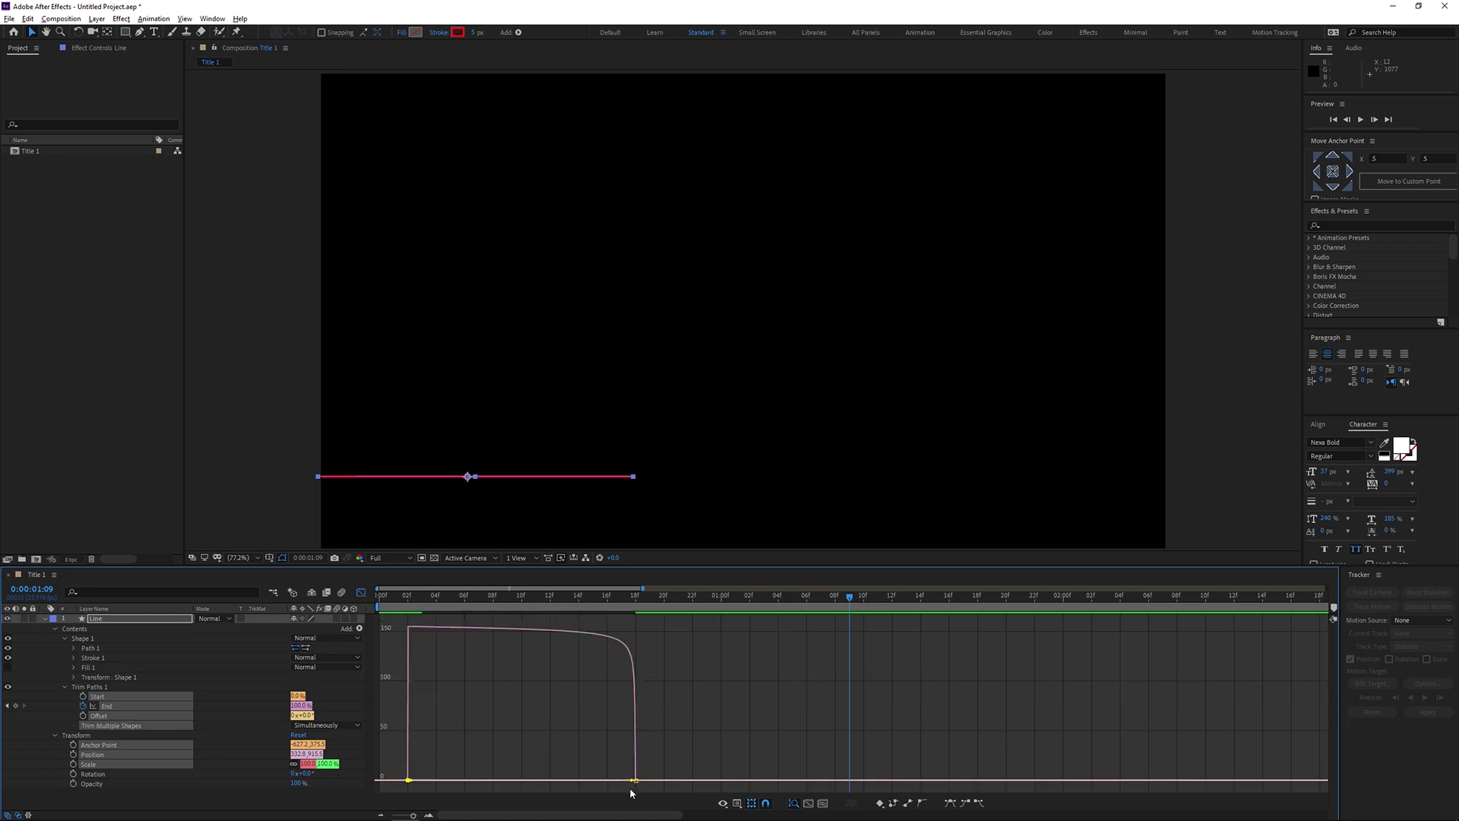
drag(631, 783, 521, 779)
click(379, 597)
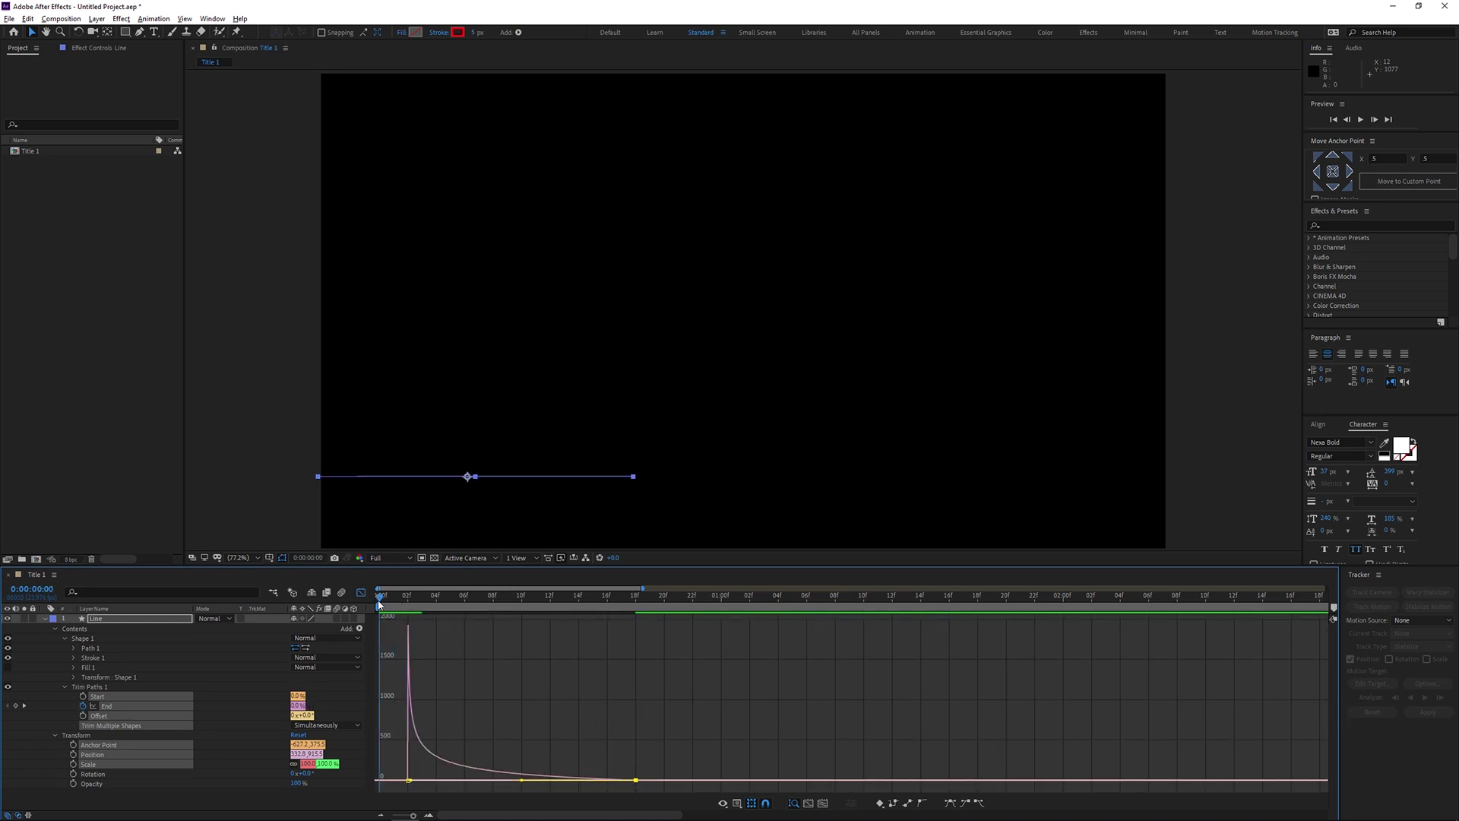
key(space)
key(space)
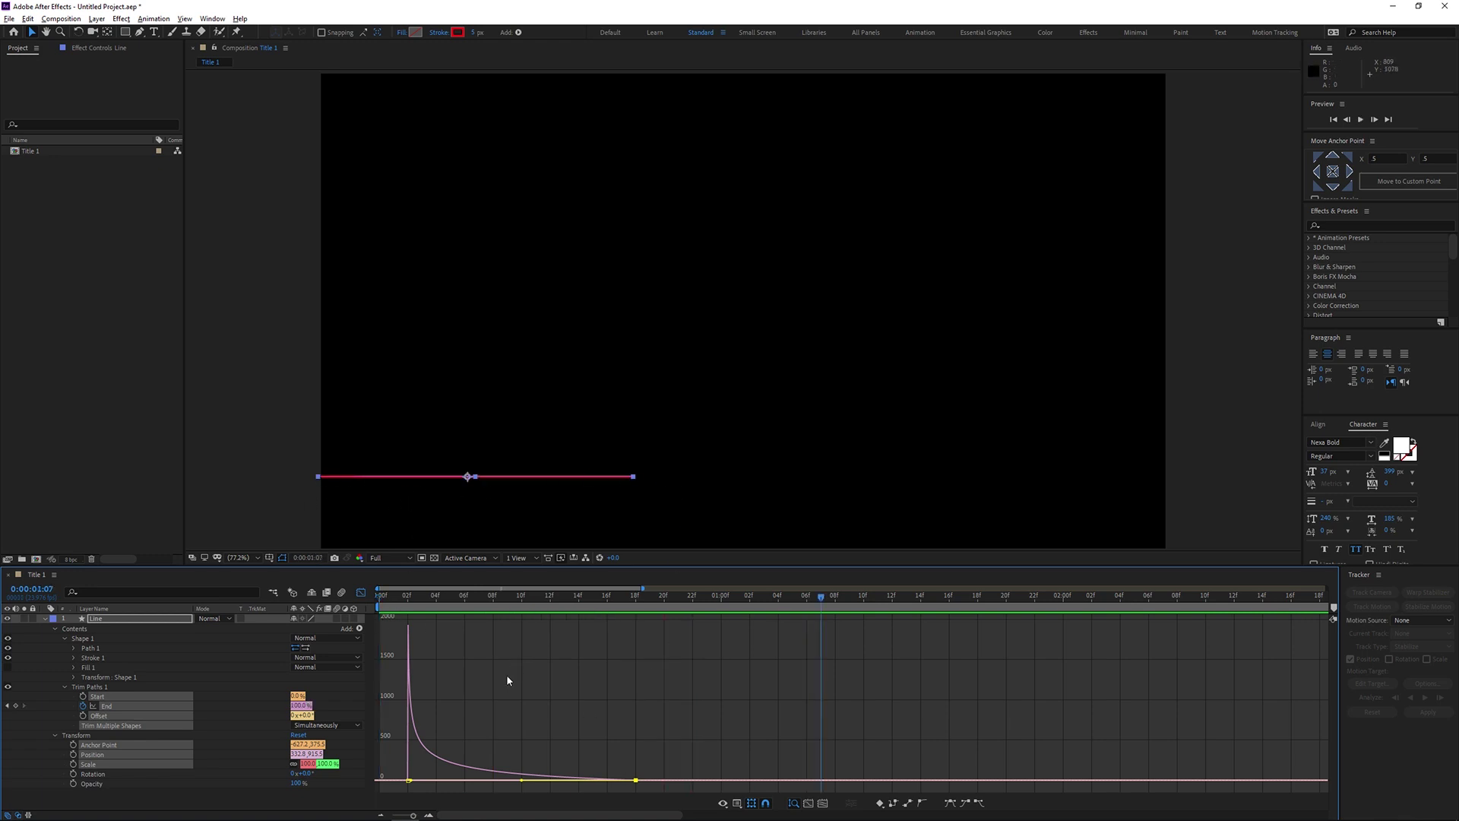
key(space)
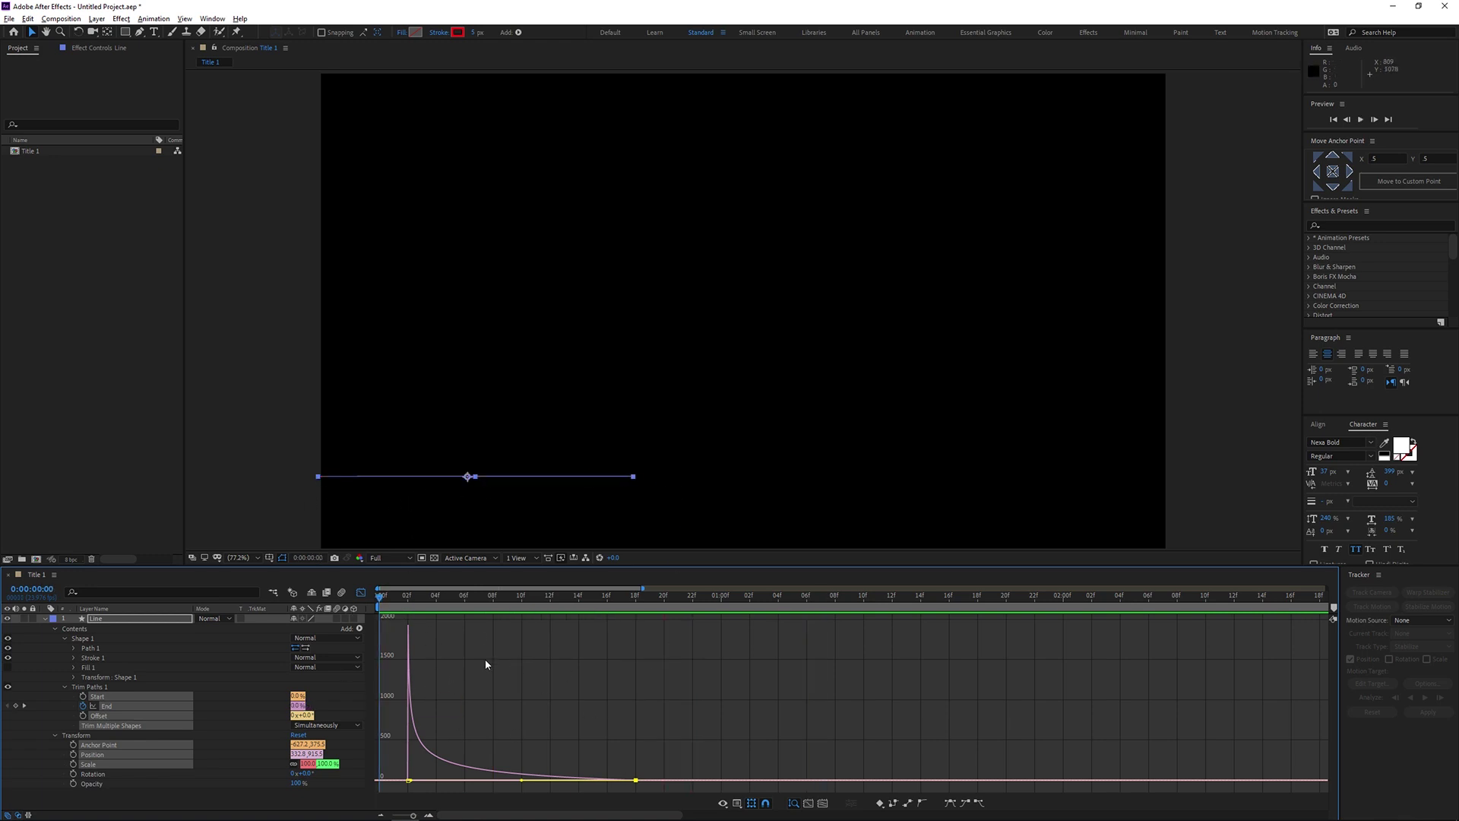
key(space)
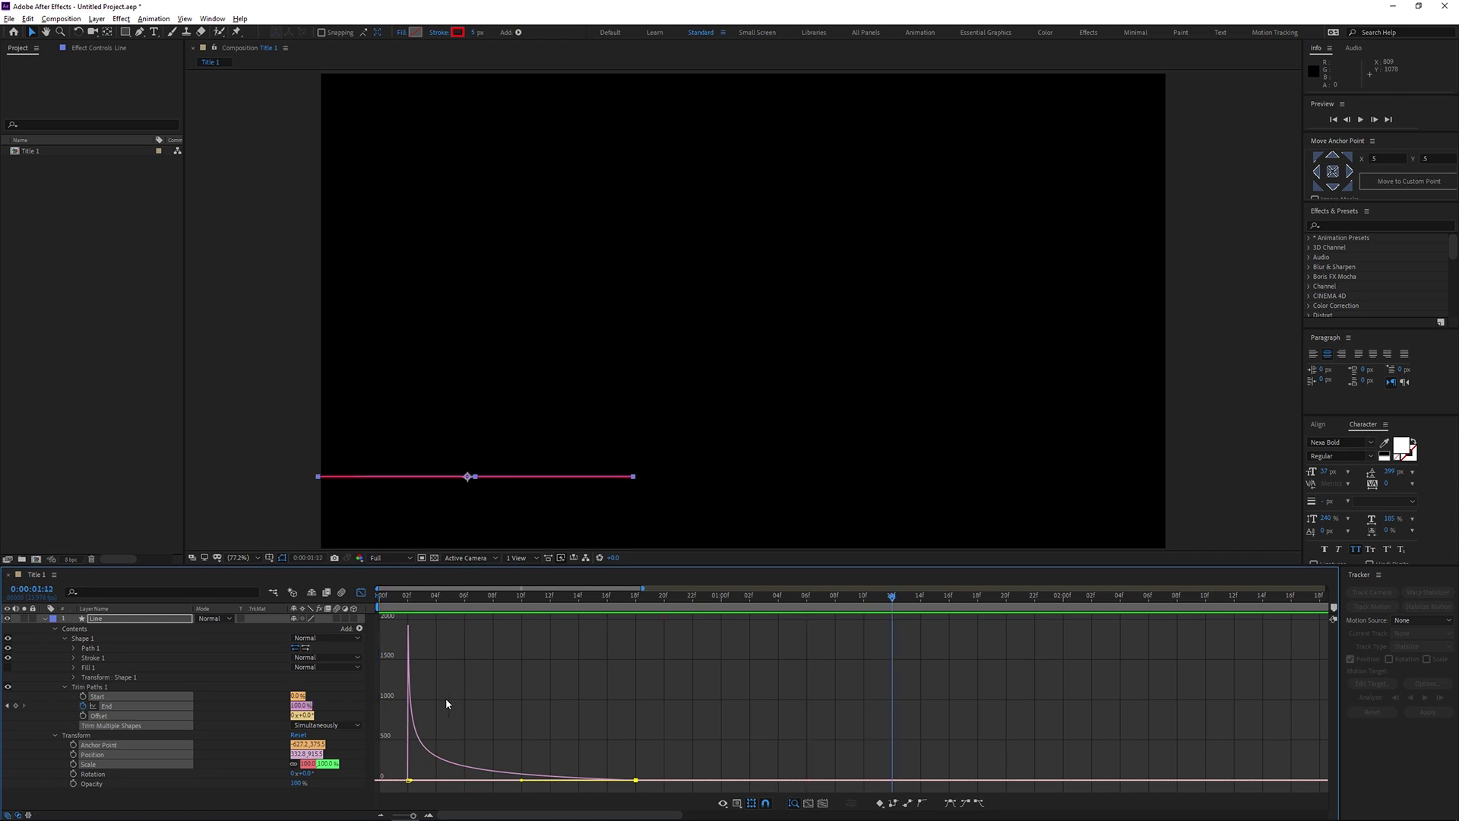
- Move the last End keyframe to 0:00:01:00 and preview the line animation
drag(634, 779, 734, 782)
key(space)
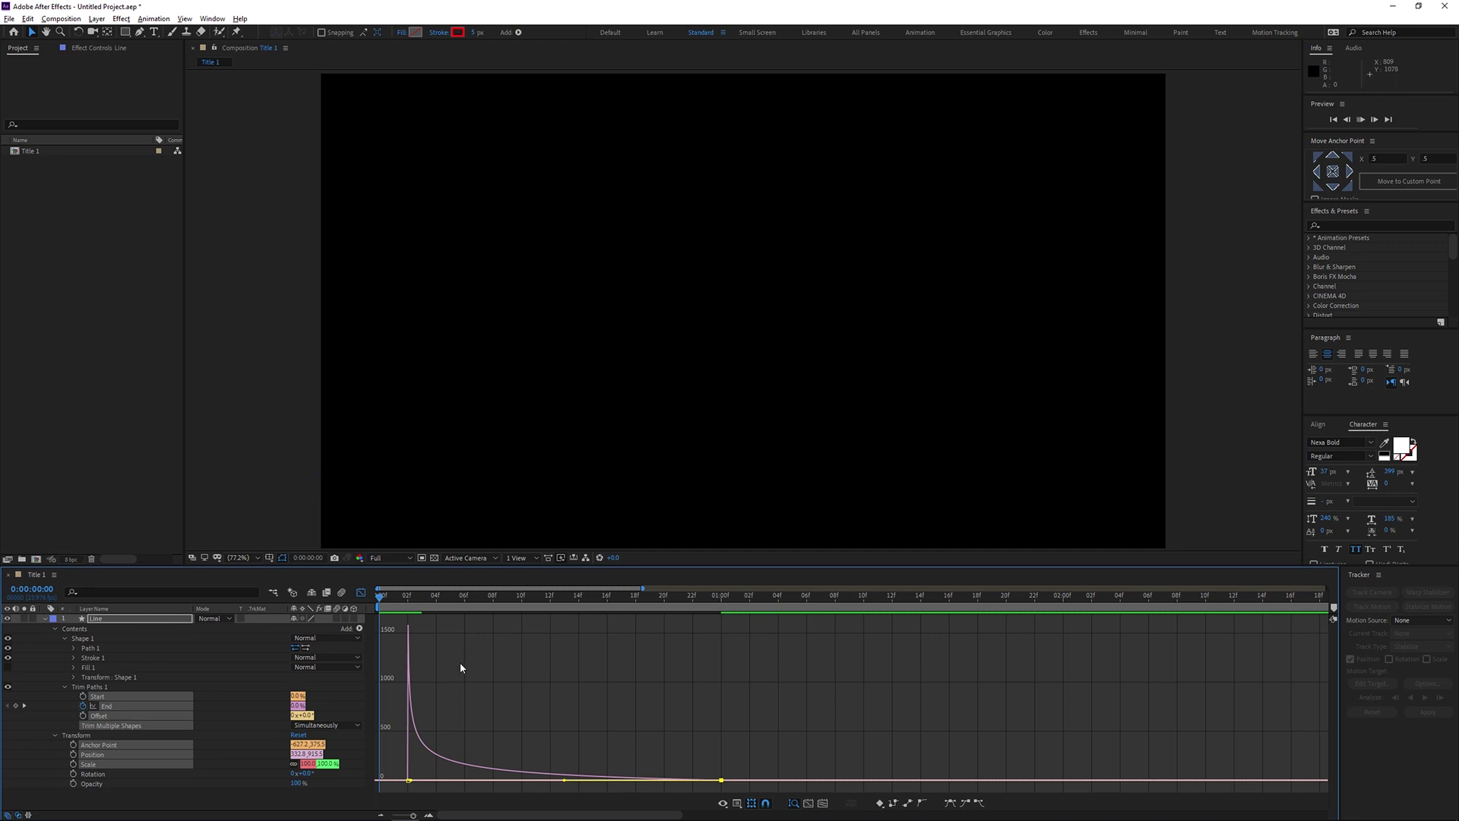
- Preview the line, leave the speed graph, and change the Line layer's stroke colour to a lighter orange-red
key(space)
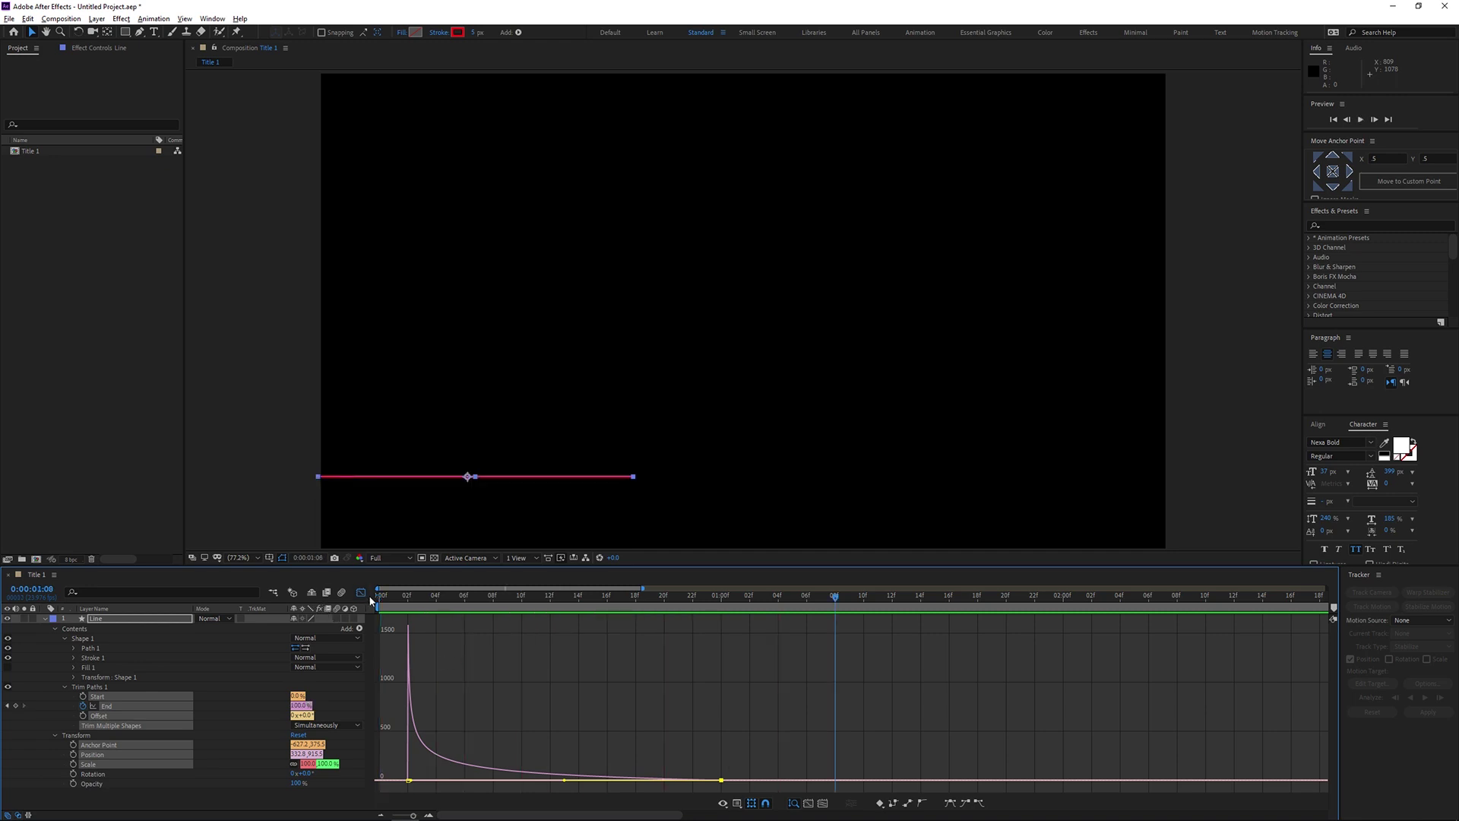
click(361, 592)
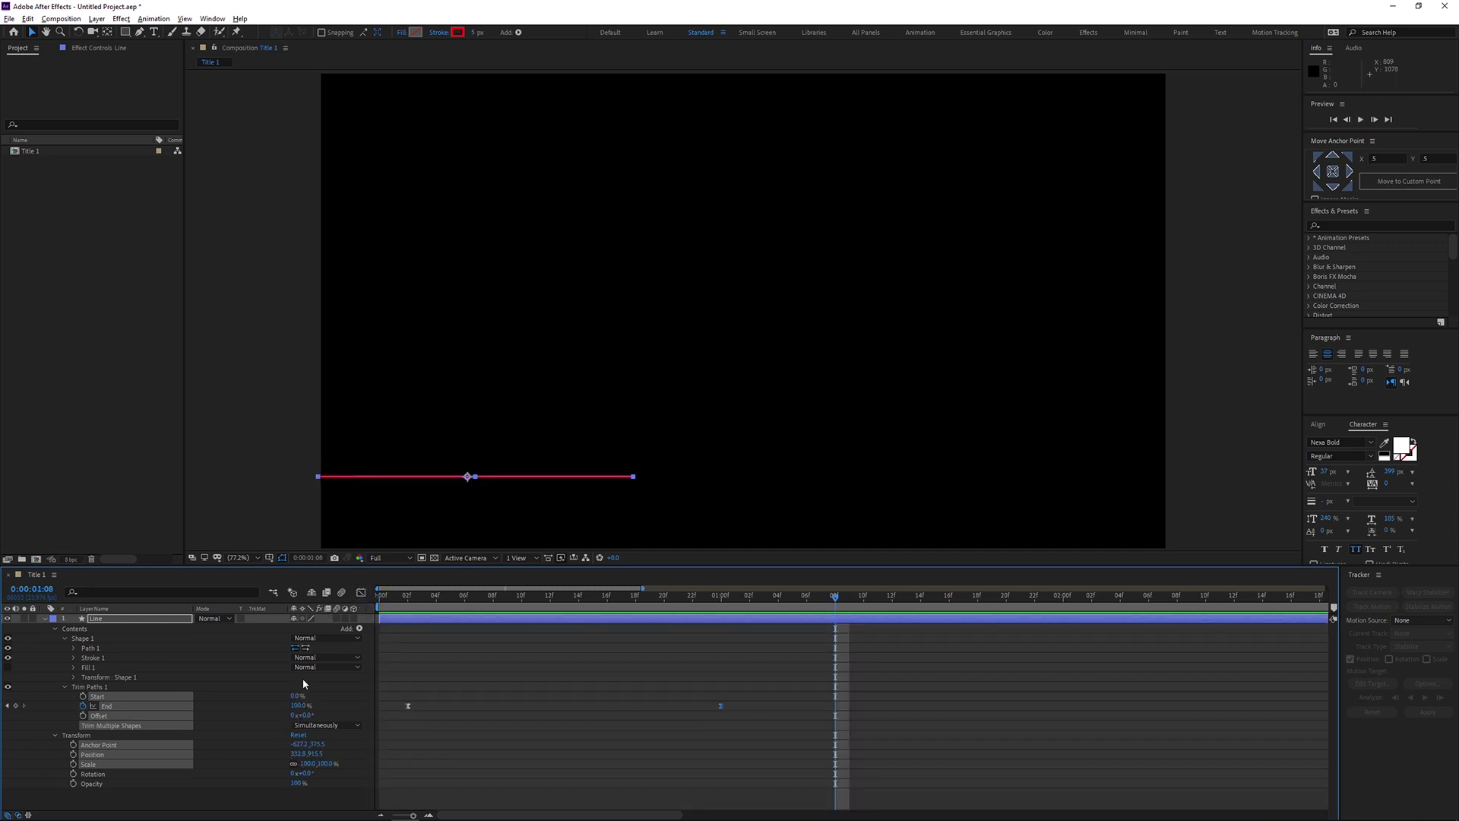
click(74, 657)
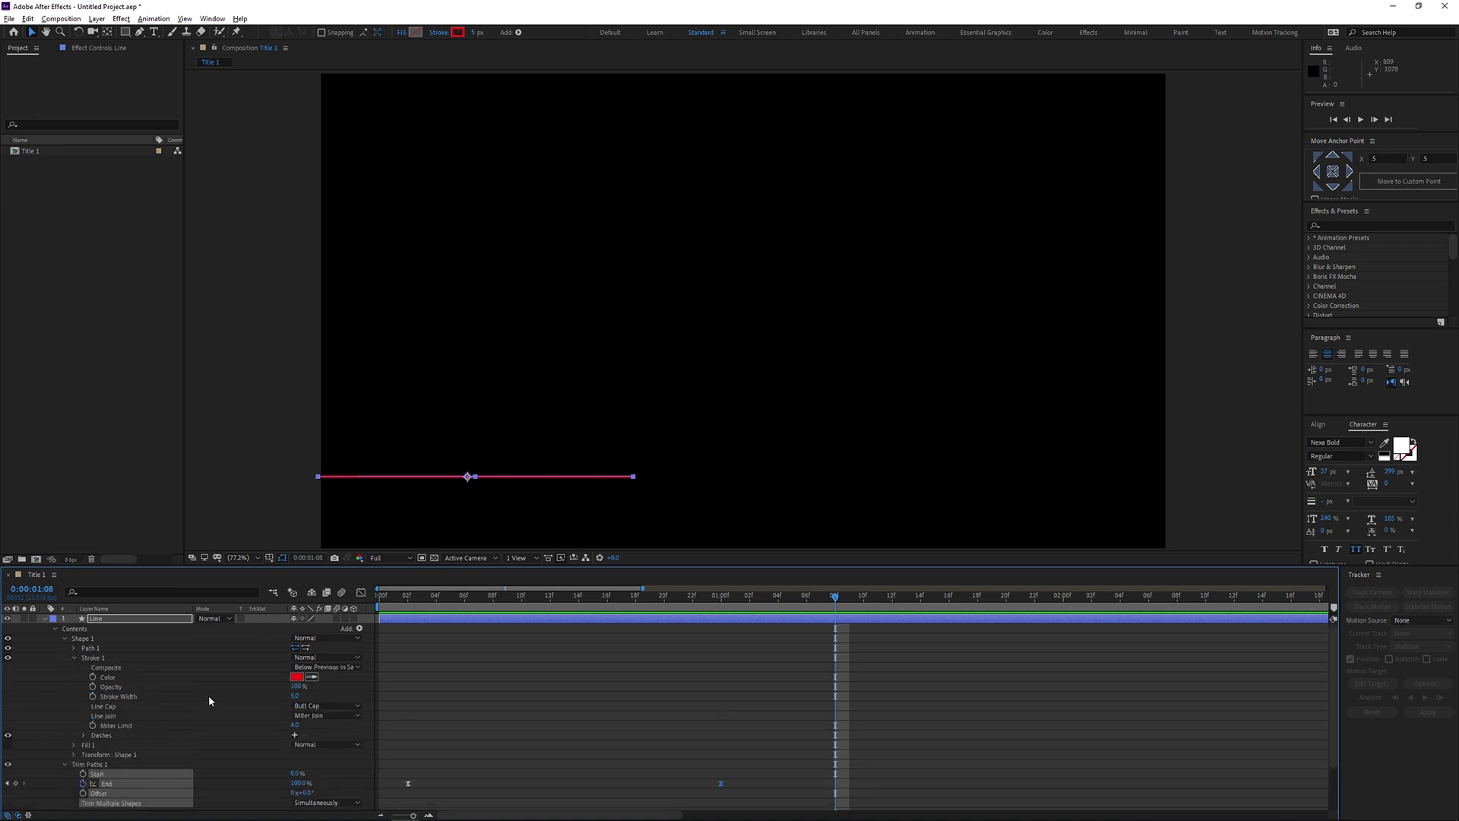
click(296, 676)
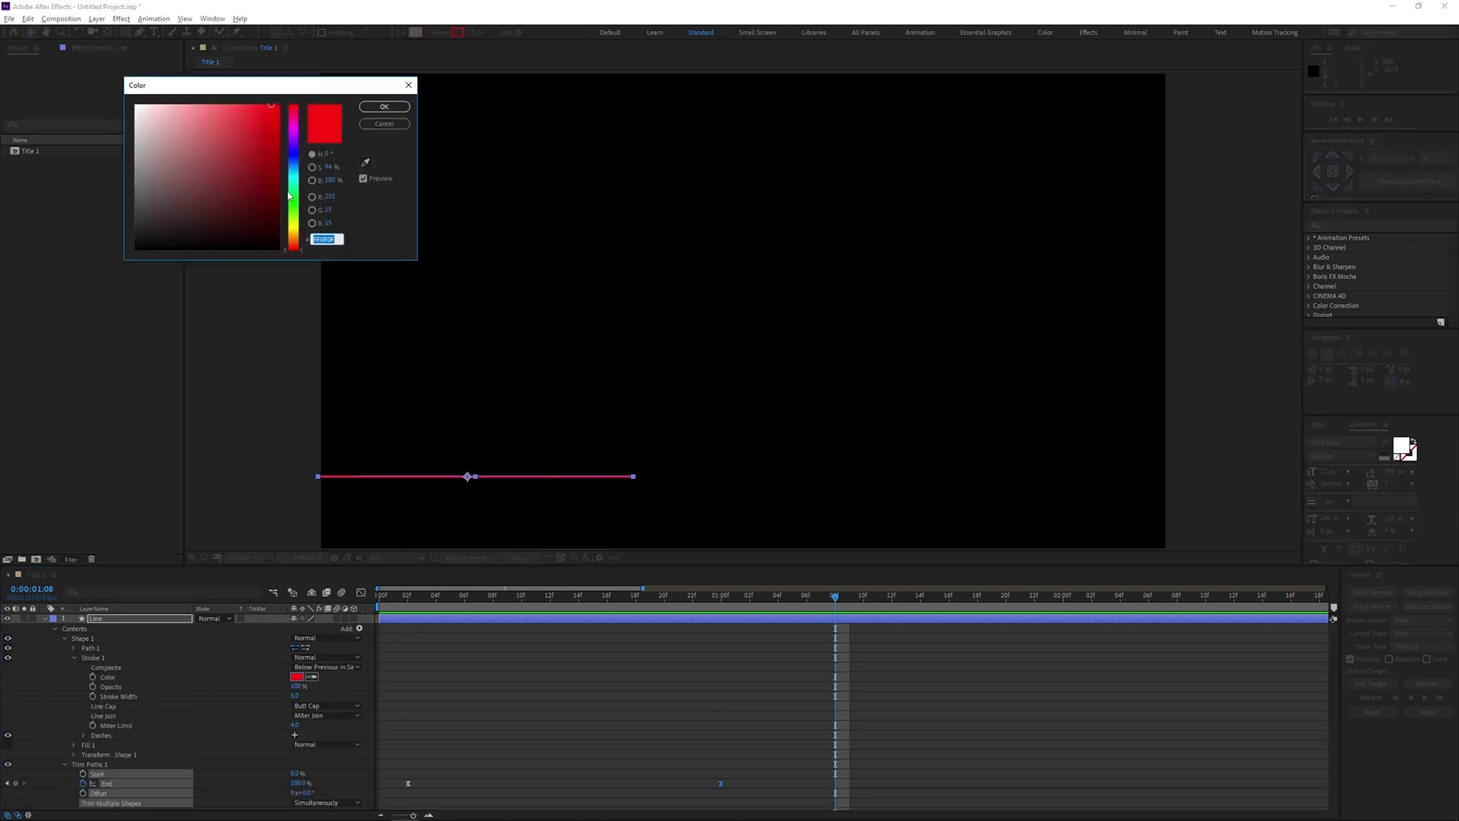
click(251, 103)
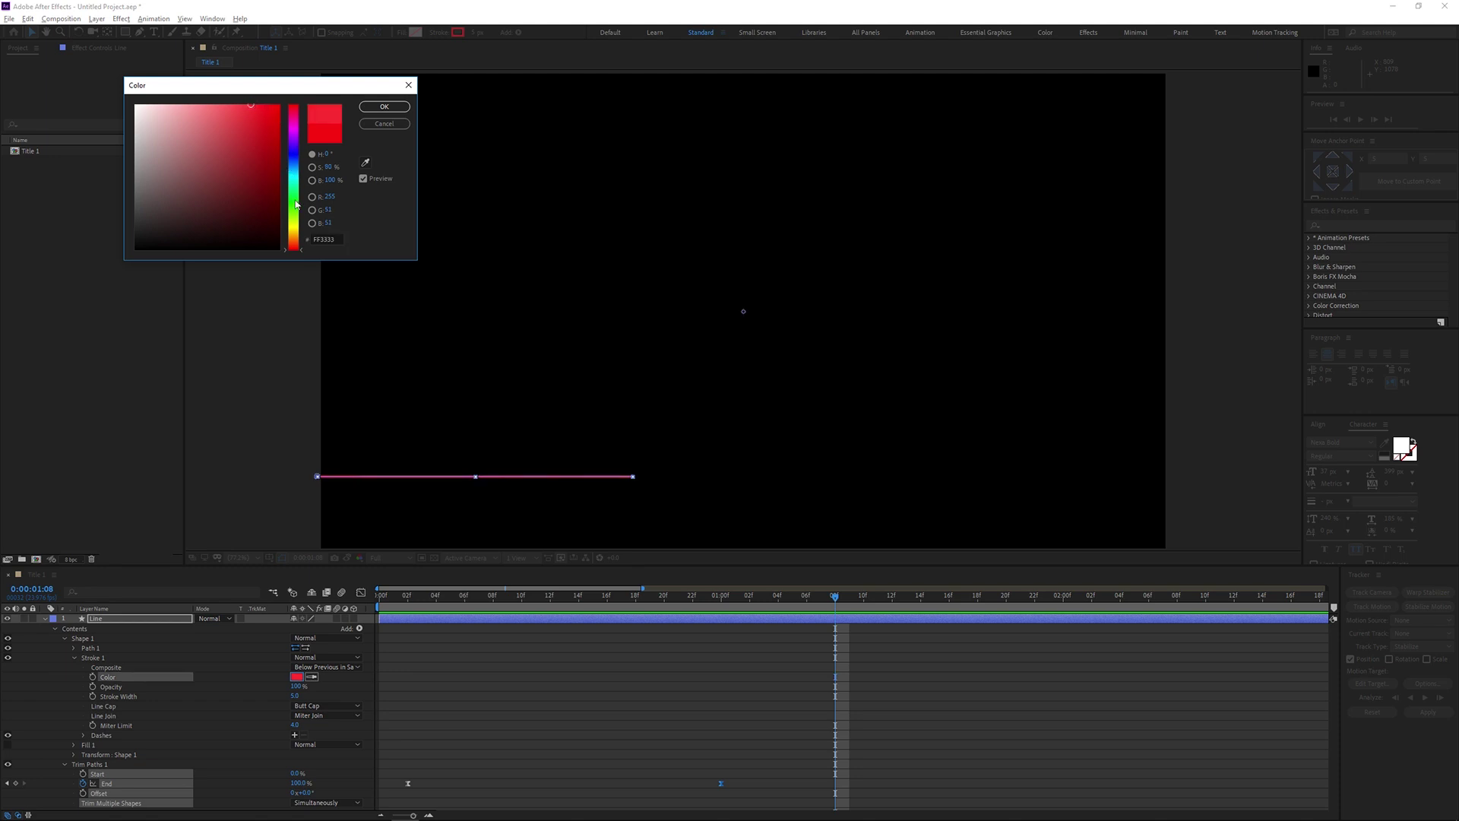
click(294, 241)
drag(293, 239, 294, 245)
click(384, 108)
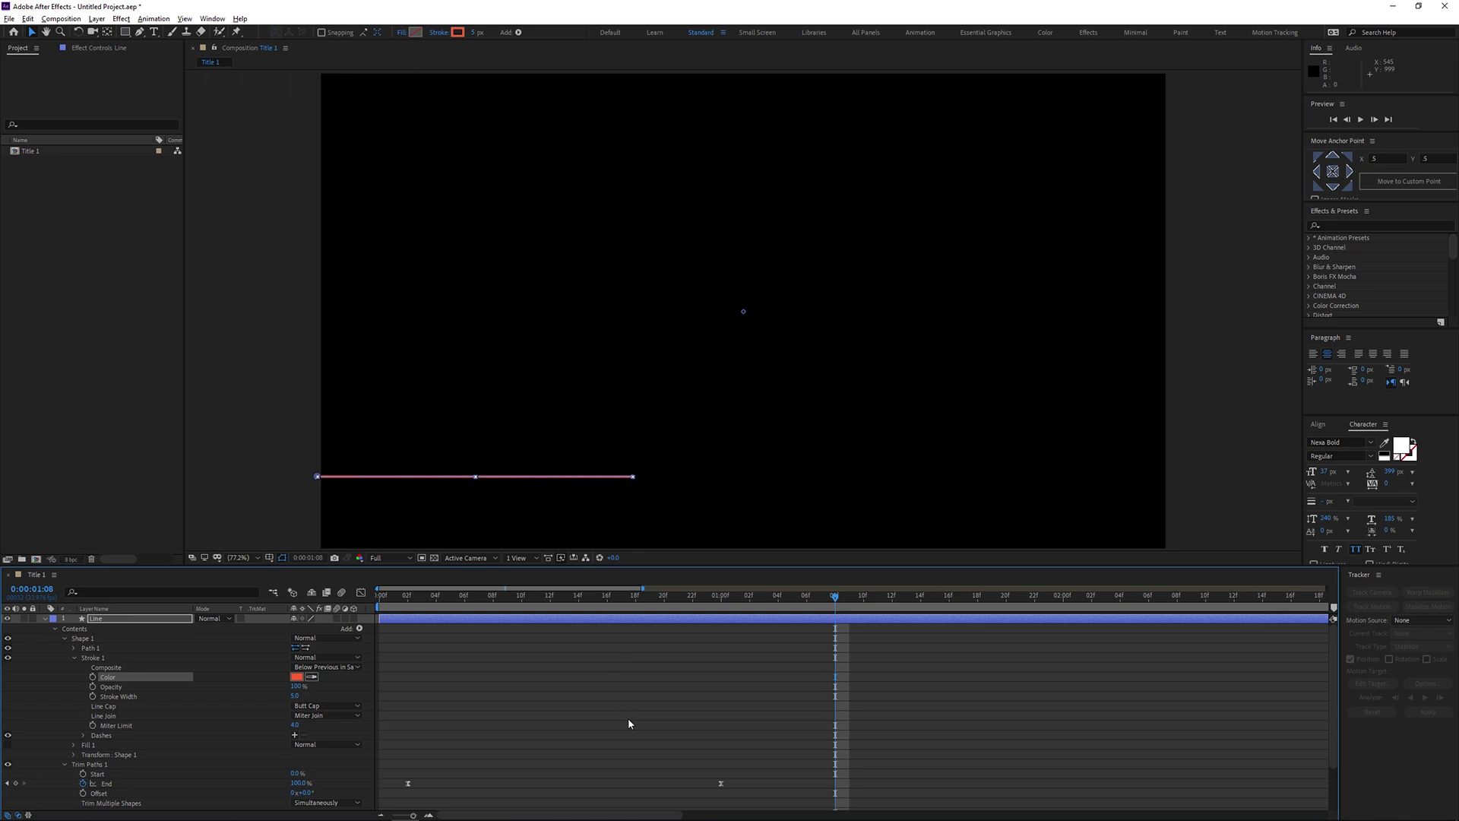
- Duplicate the Line layer and set the duplicate's stroke colour to white (ffffff)
click(44, 618)
click(92, 620)
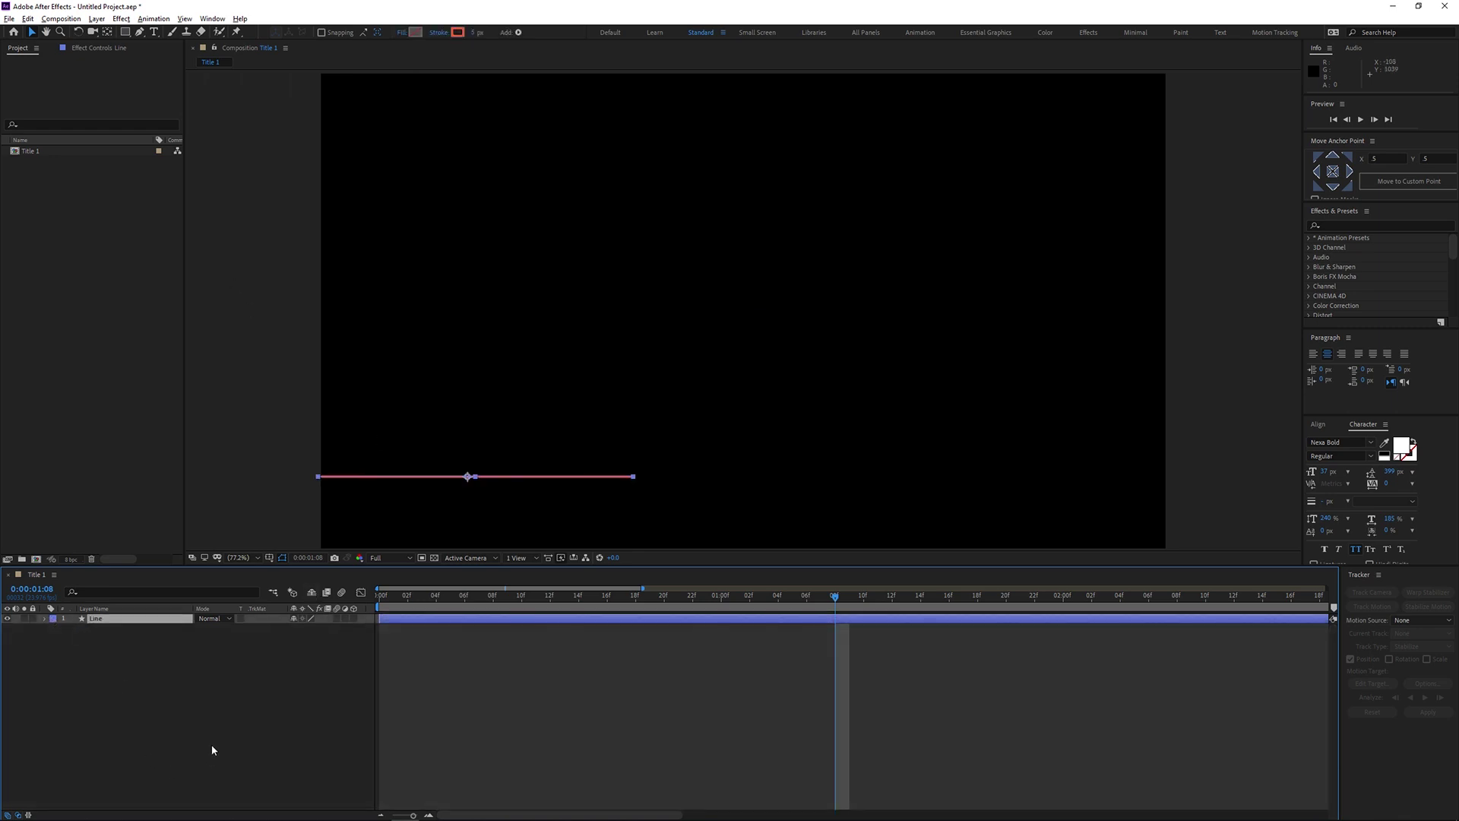
key(ctrl+d)
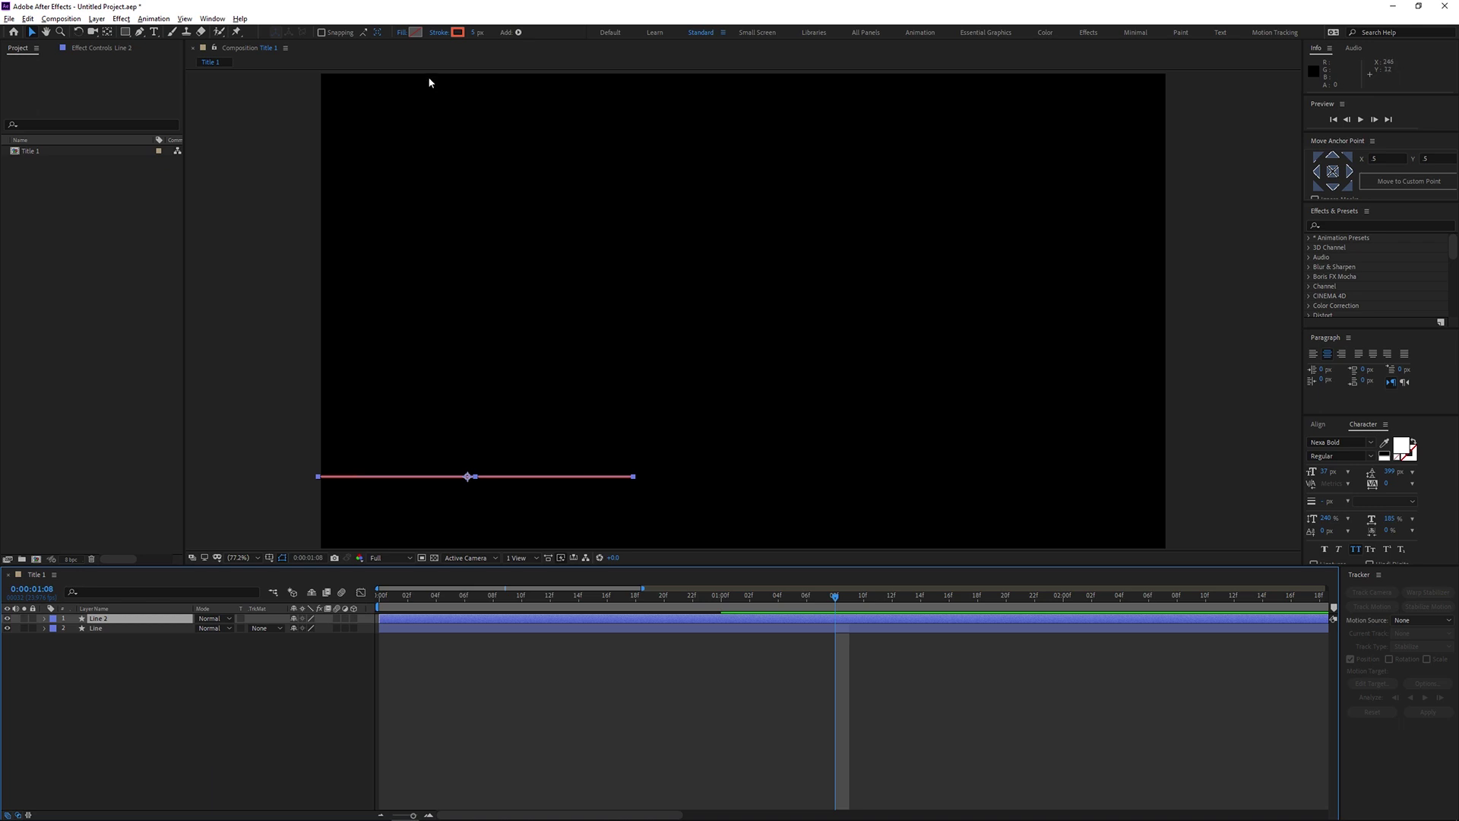
click(457, 32)
text(ffffff)
key(Return)
click(256, 682)
drag(134, 629, 139, 613)
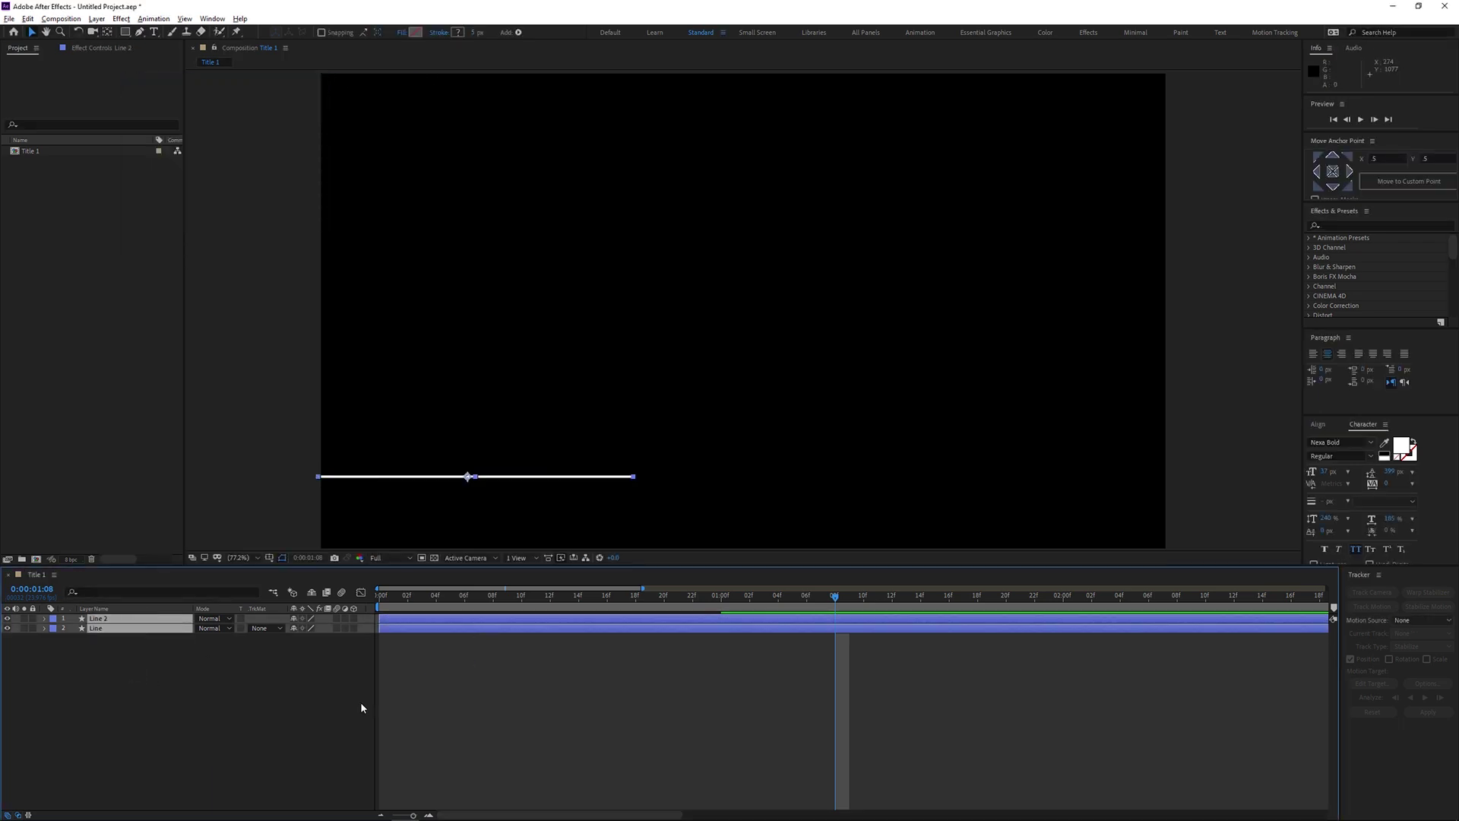
click(280, 664)
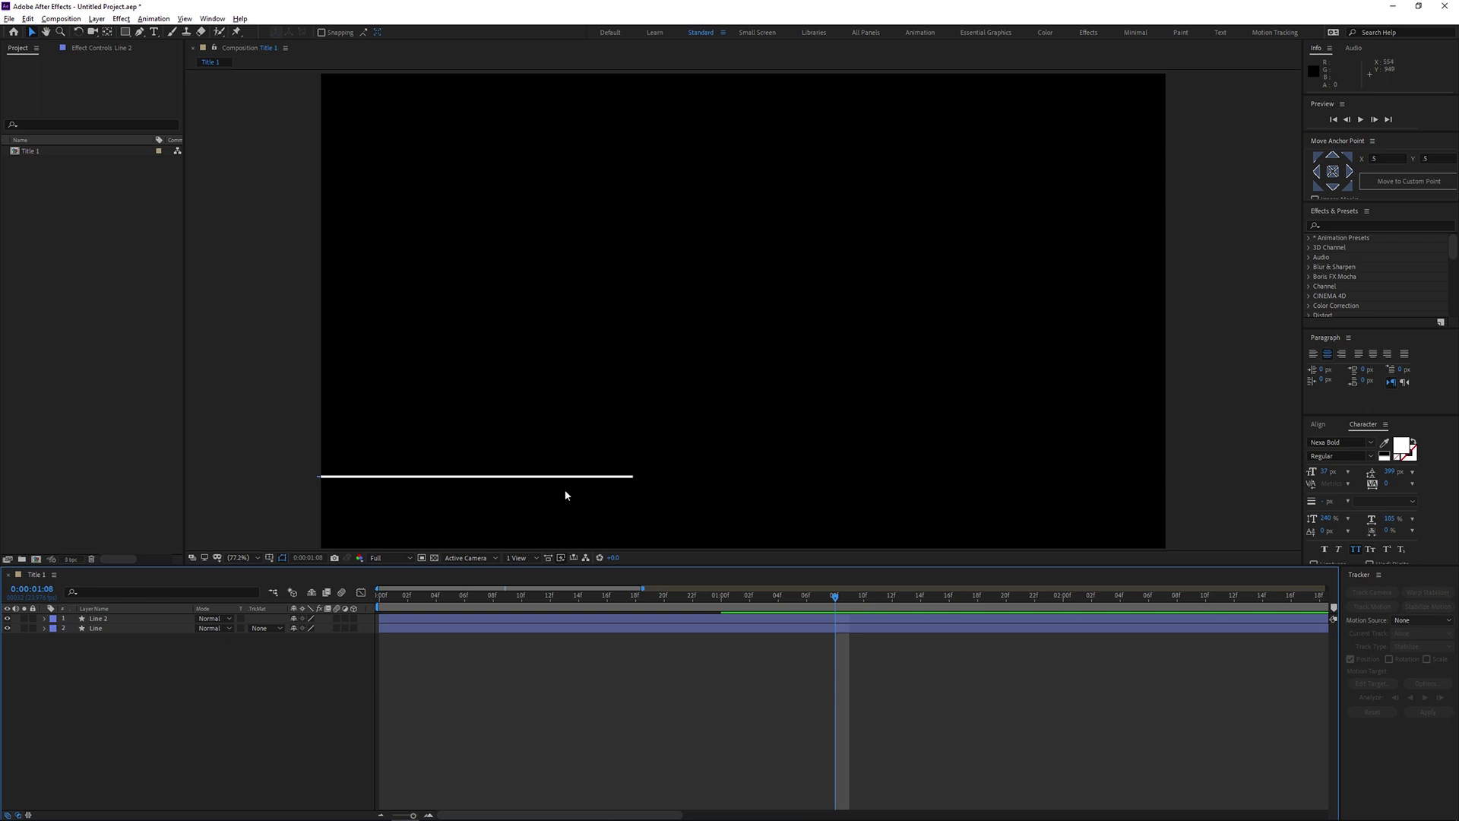
- Try to delay the white line by sliding the whole Line 2 layer slightly later in time
drag(378, 604, 479, 605)
click(427, 618)
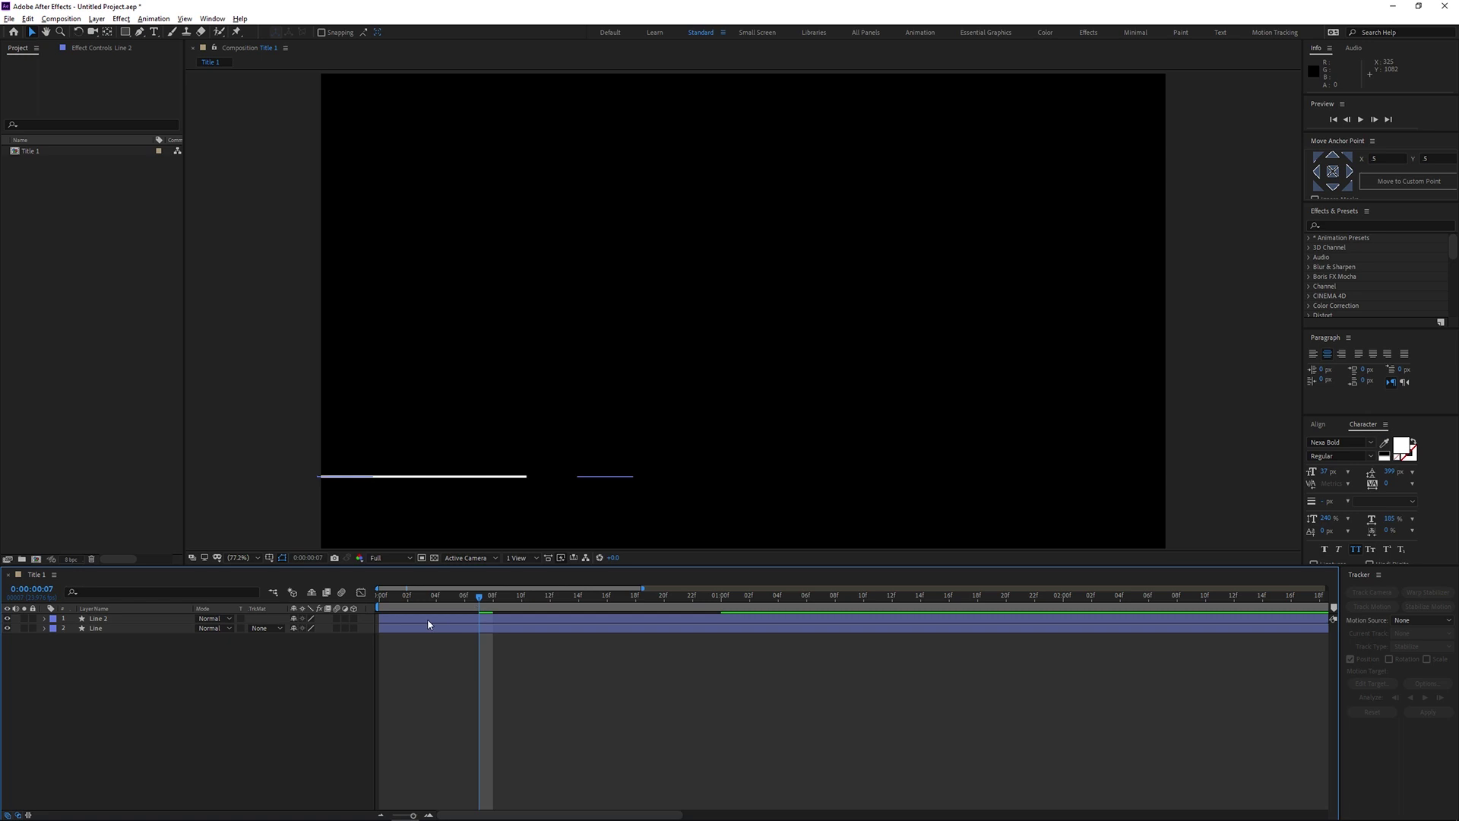
click(421, 621)
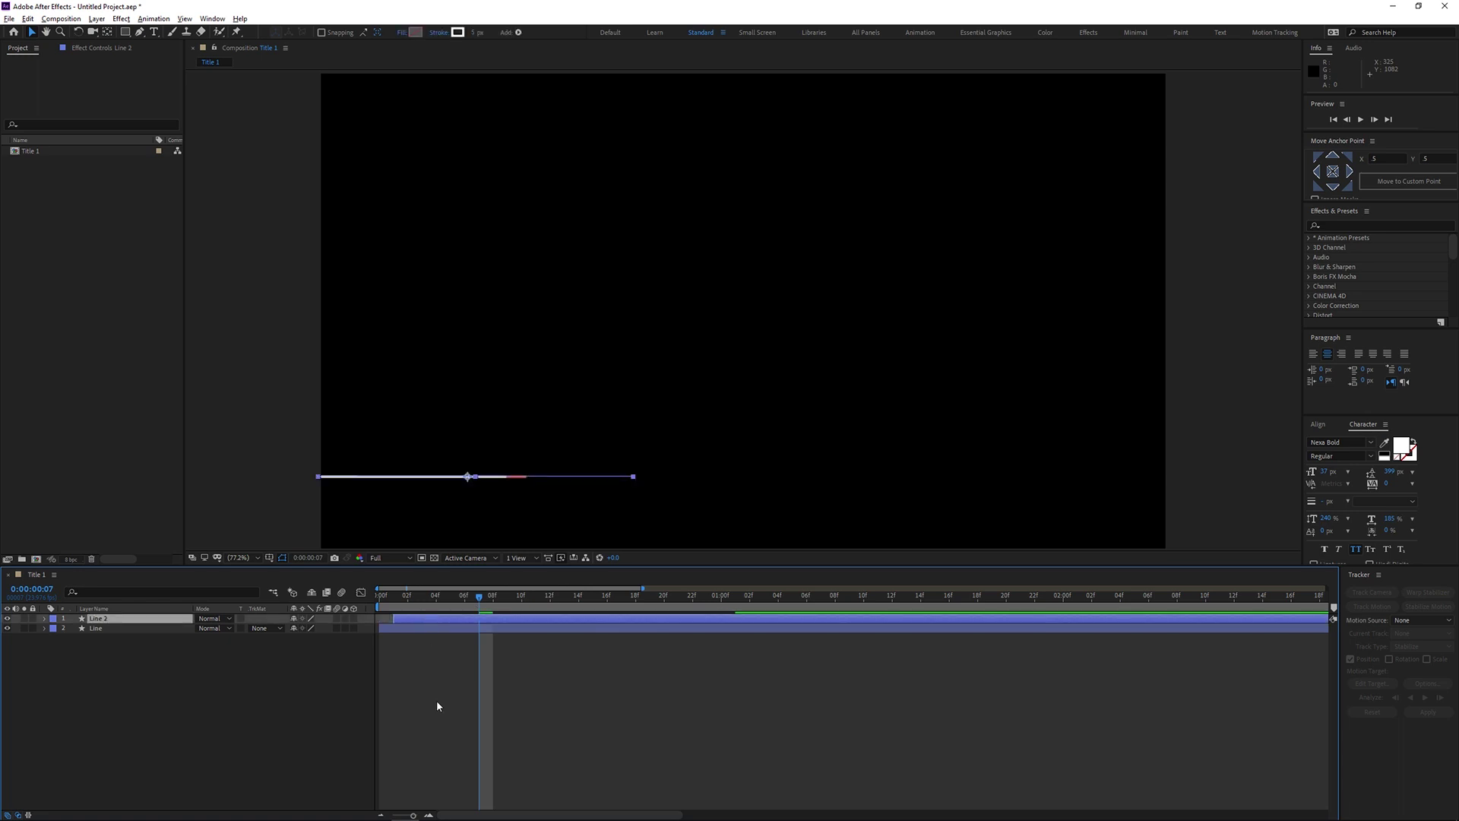
click(436, 706)
mouse_move(430, 594)
mouse_down()
mouse_move(370, 607)
mouse_move(550, 603)
mouse_move(378, 600)
mouse_move(479, 605)
mouse_up()
click(433, 618)
click(421, 686)
click(458, 618)
- Shift both of Line 2's End keyframes two frames later, to 0:00:00:04 and 0:00:01:02, and preview the offset
drag(131, 668, 146, 617)
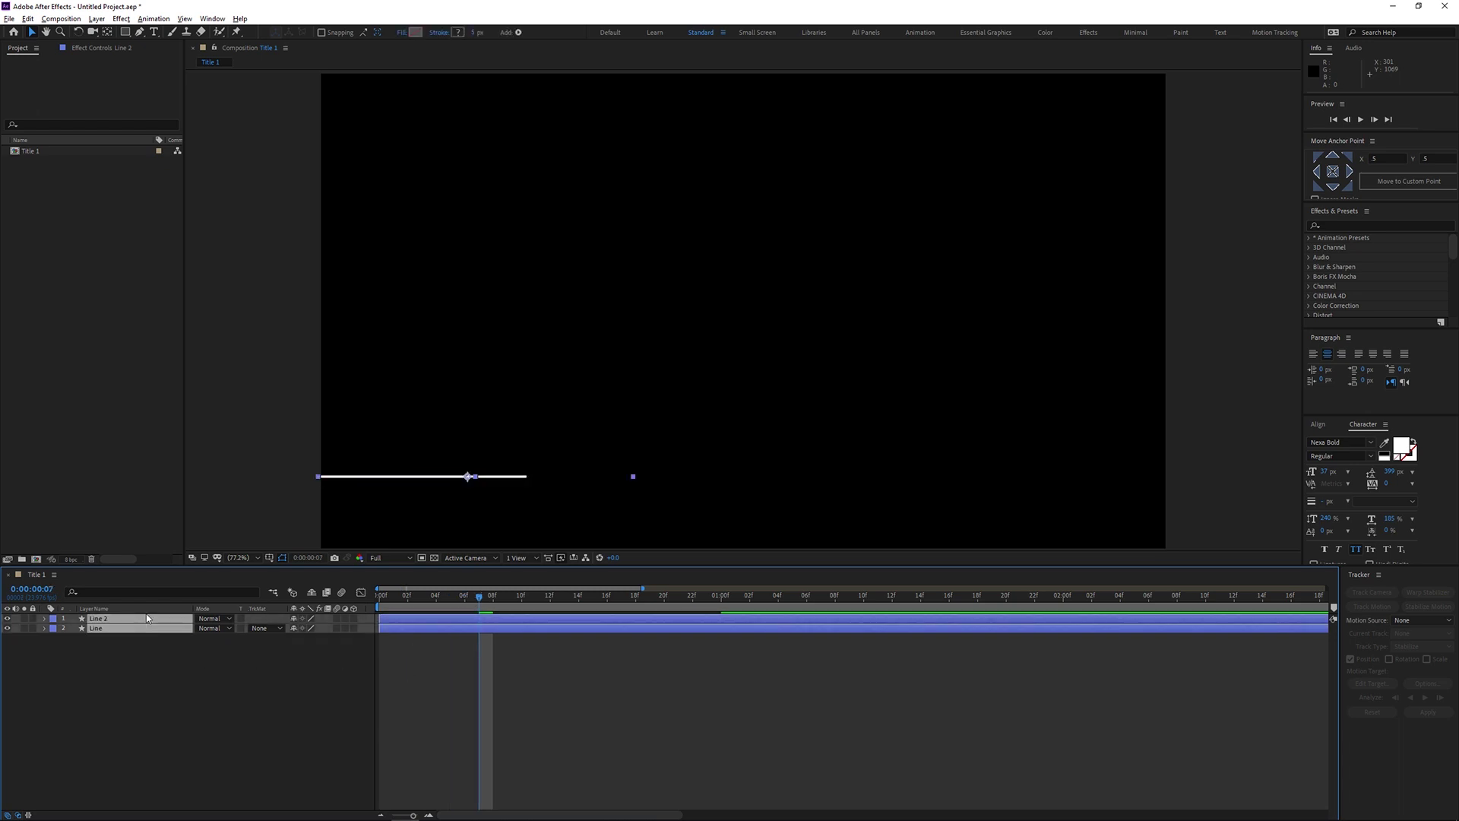
key(u)
key(u)
key(u)
key(u)
drag(734, 624, 439, 631)
click(450, 716)
key(space)
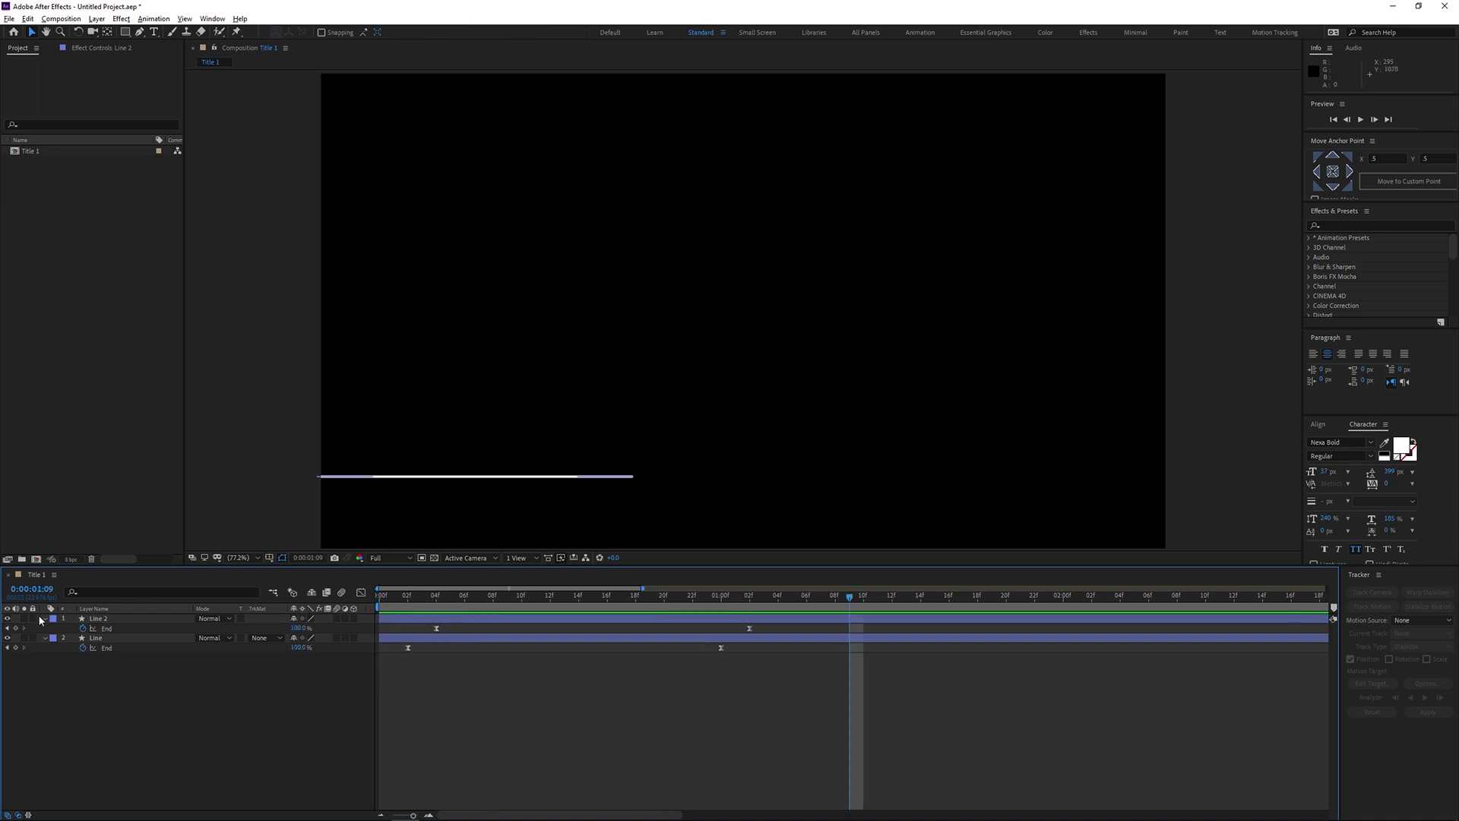
key(u)
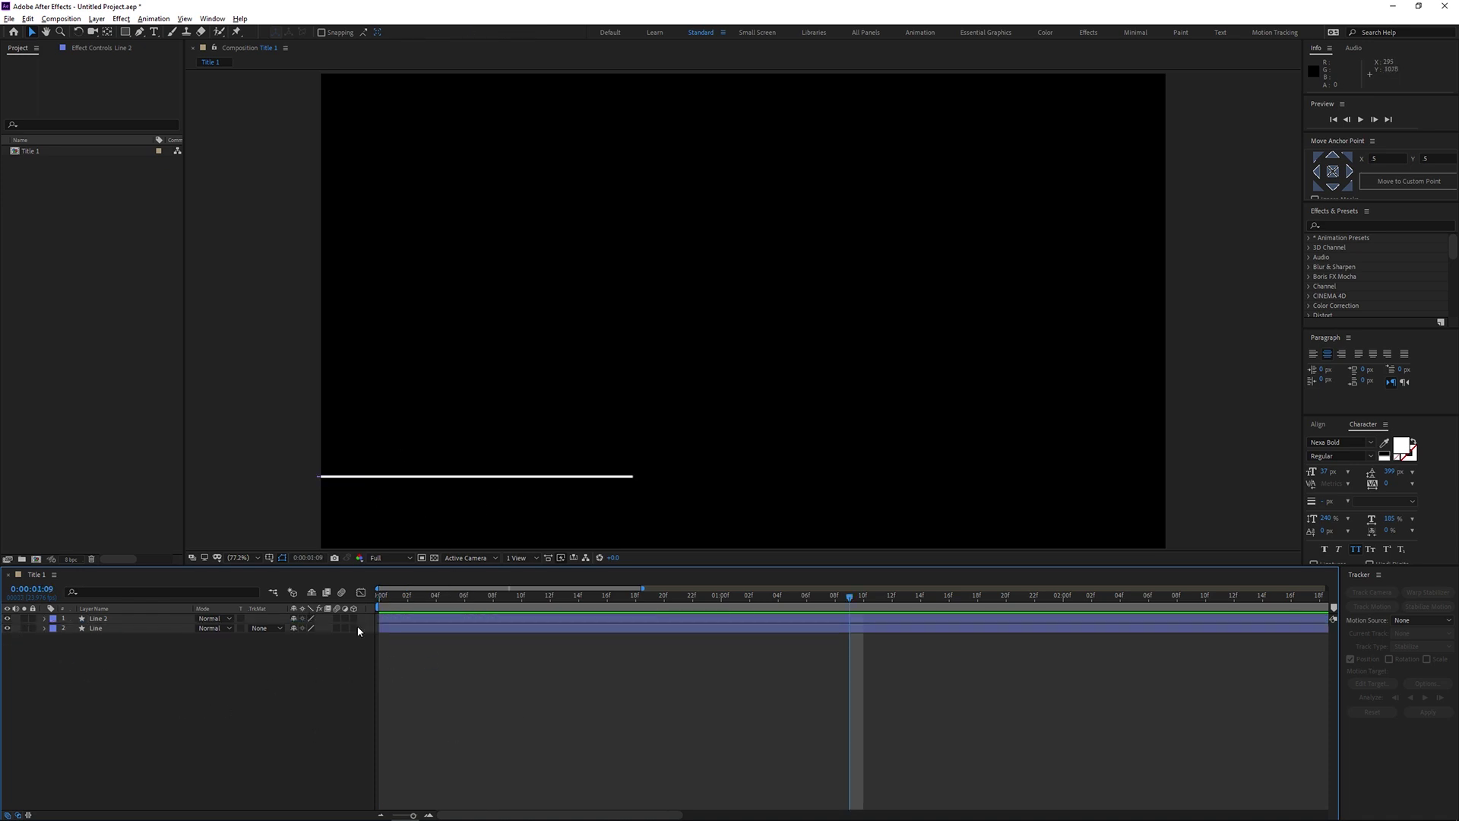
- Add the text "Nelson Rolihlahla Mandela" and place it just above the line
key(ctrl+t)
click(396, 414)
text(Nelson Rolihlahla Mandela)
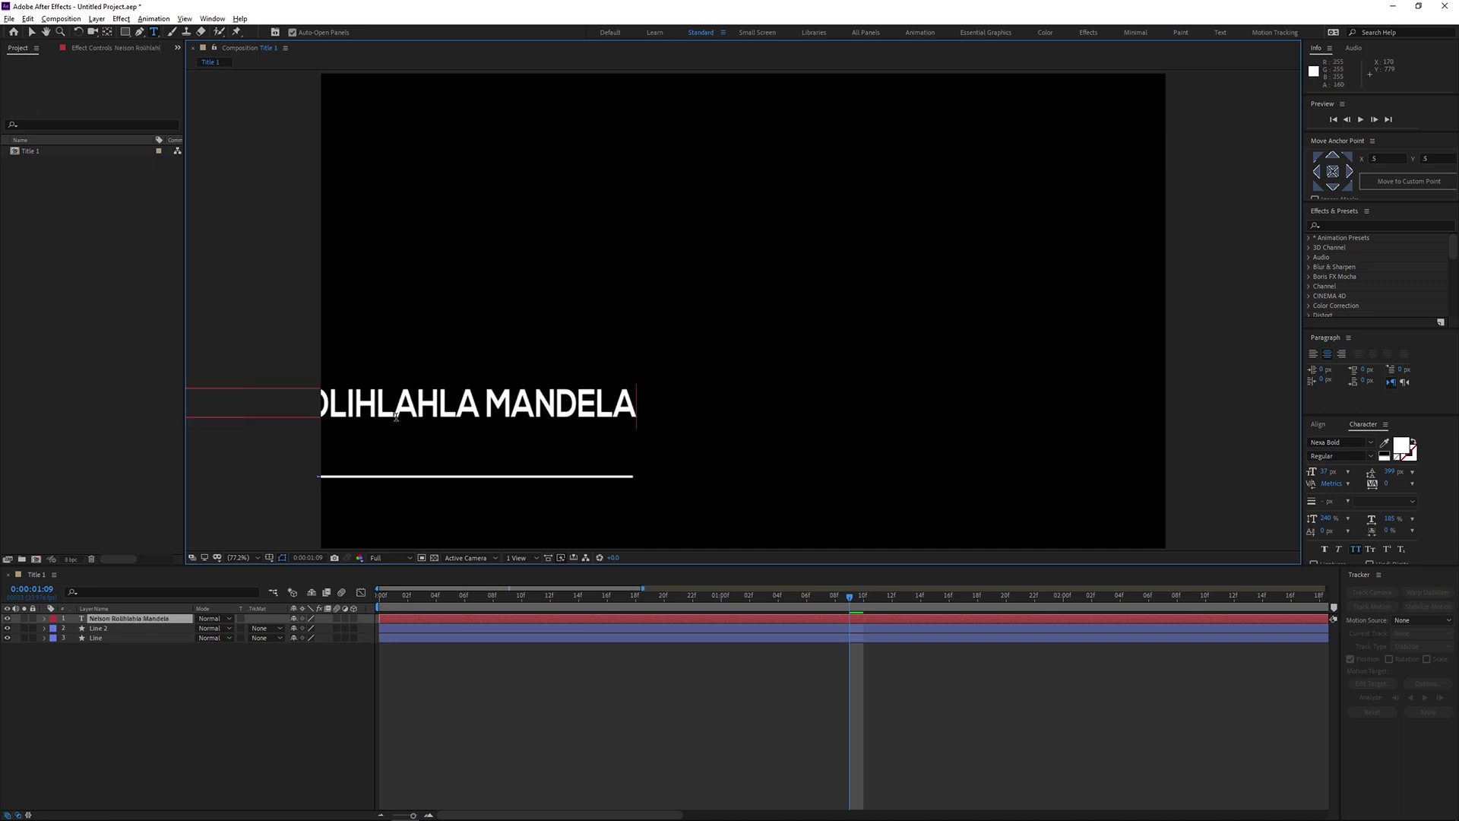
key(Escape)
key(v)
drag(477, 409, 649, 449)
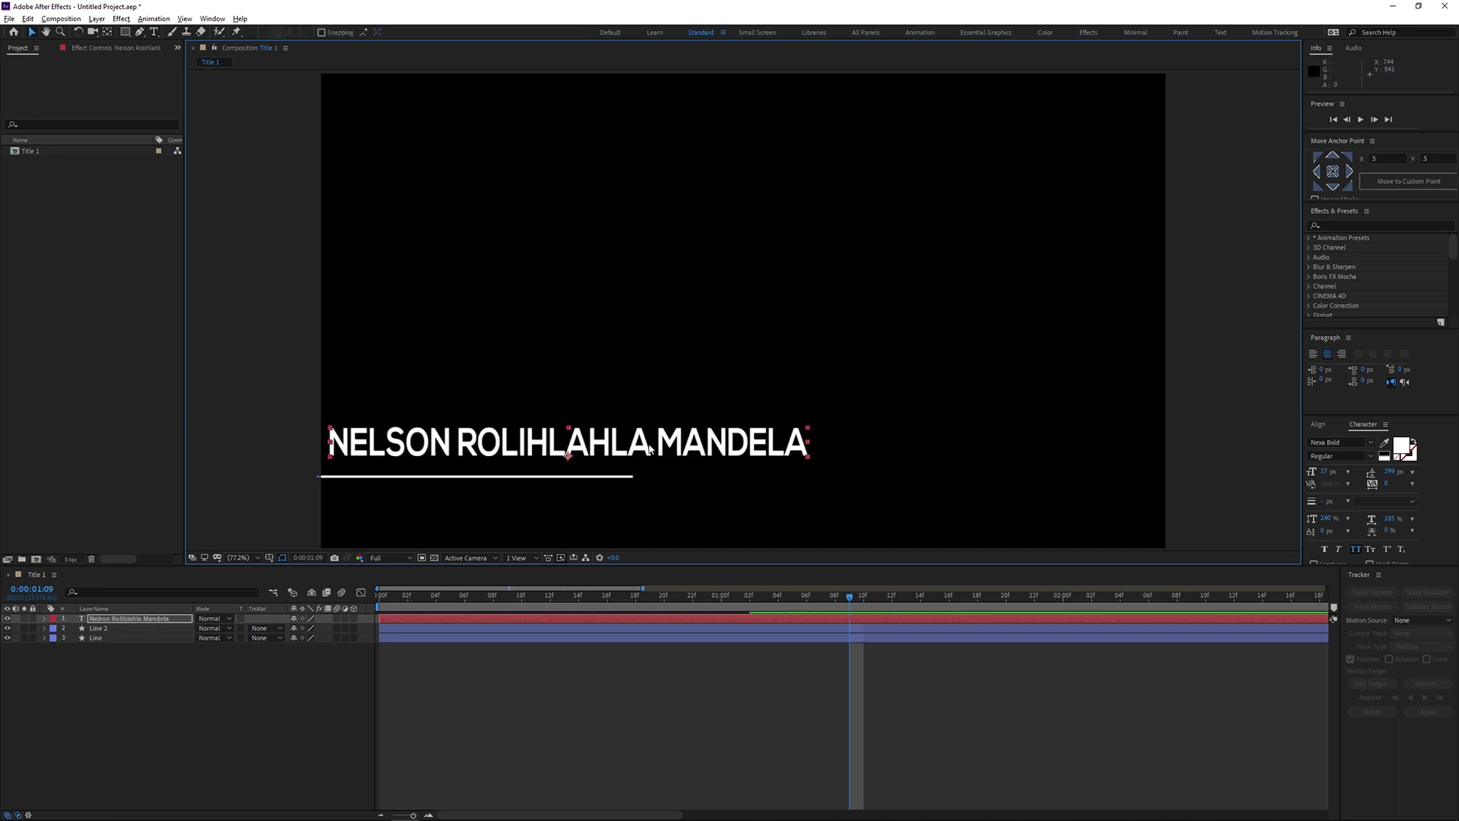
- Set the name text's tracking to 25 and font size to 16 px, and place it above the line's right end
double_click(650, 448)
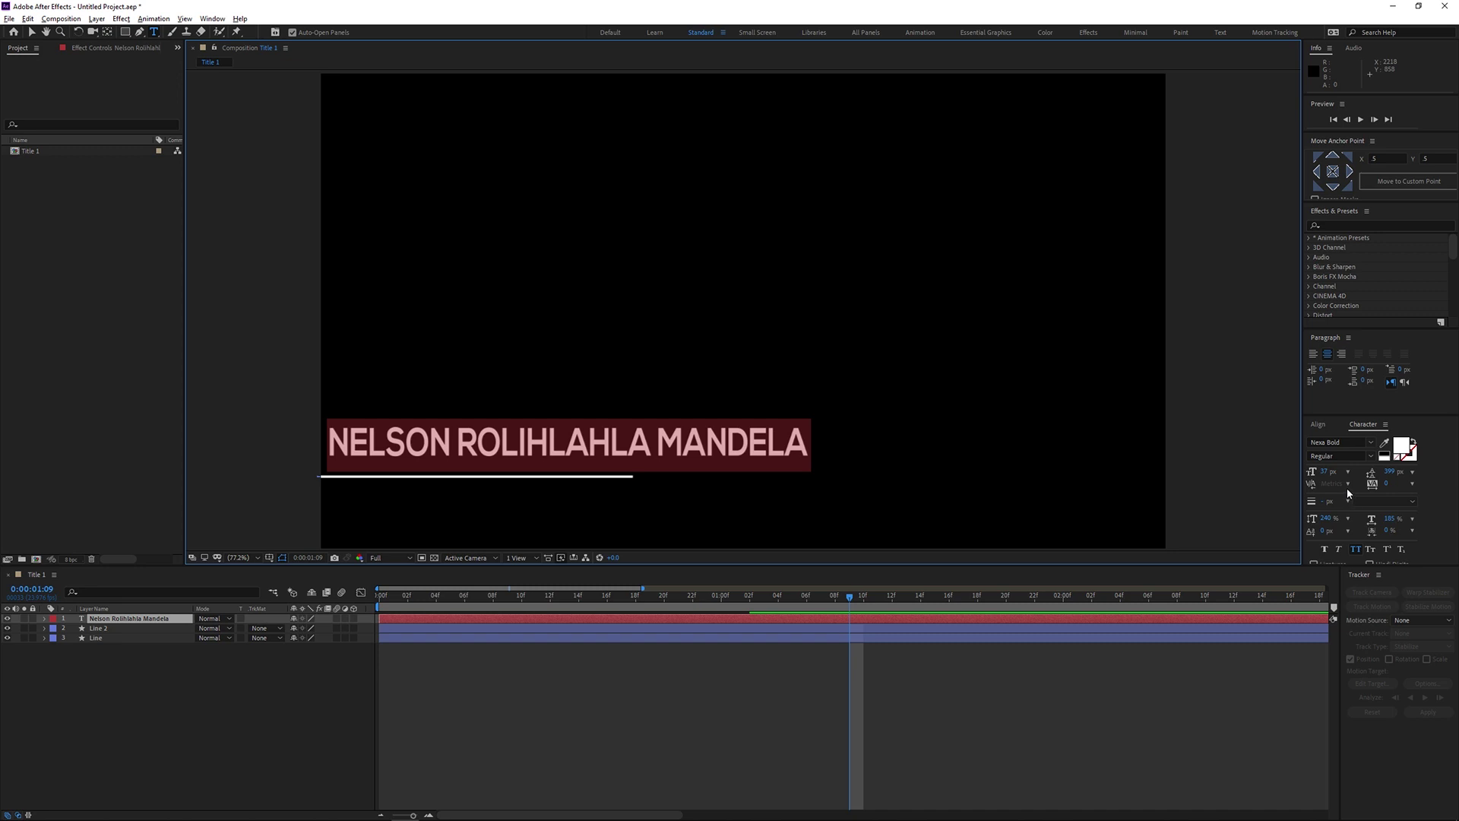
drag(1388, 485, 1244, 529)
click(671, 775)
key(v)
drag(683, 448, 597, 461)
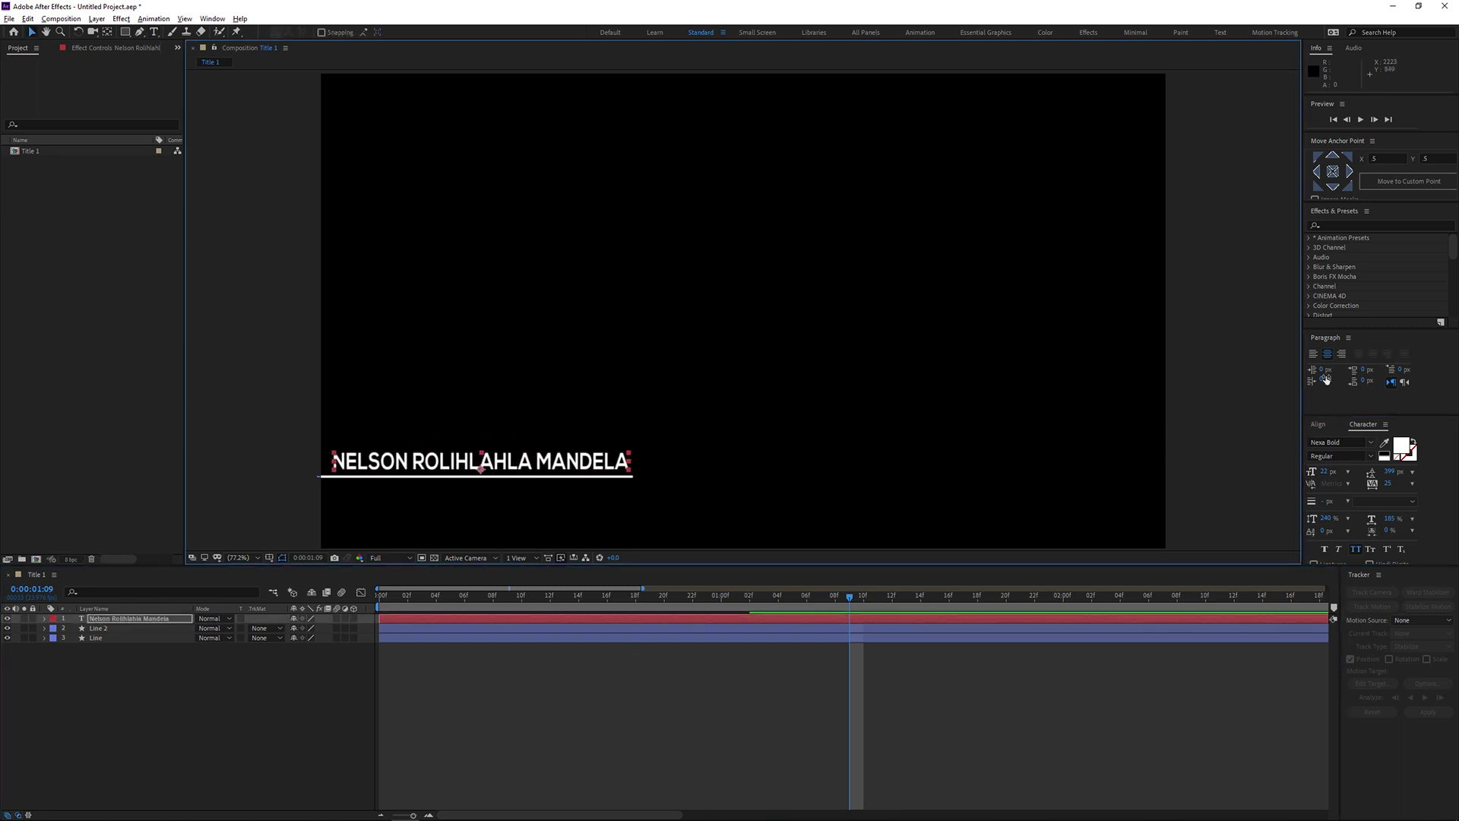
drag(1326, 473, 1303, 474)
drag(600, 464, 586, 464)
click(658, 723)
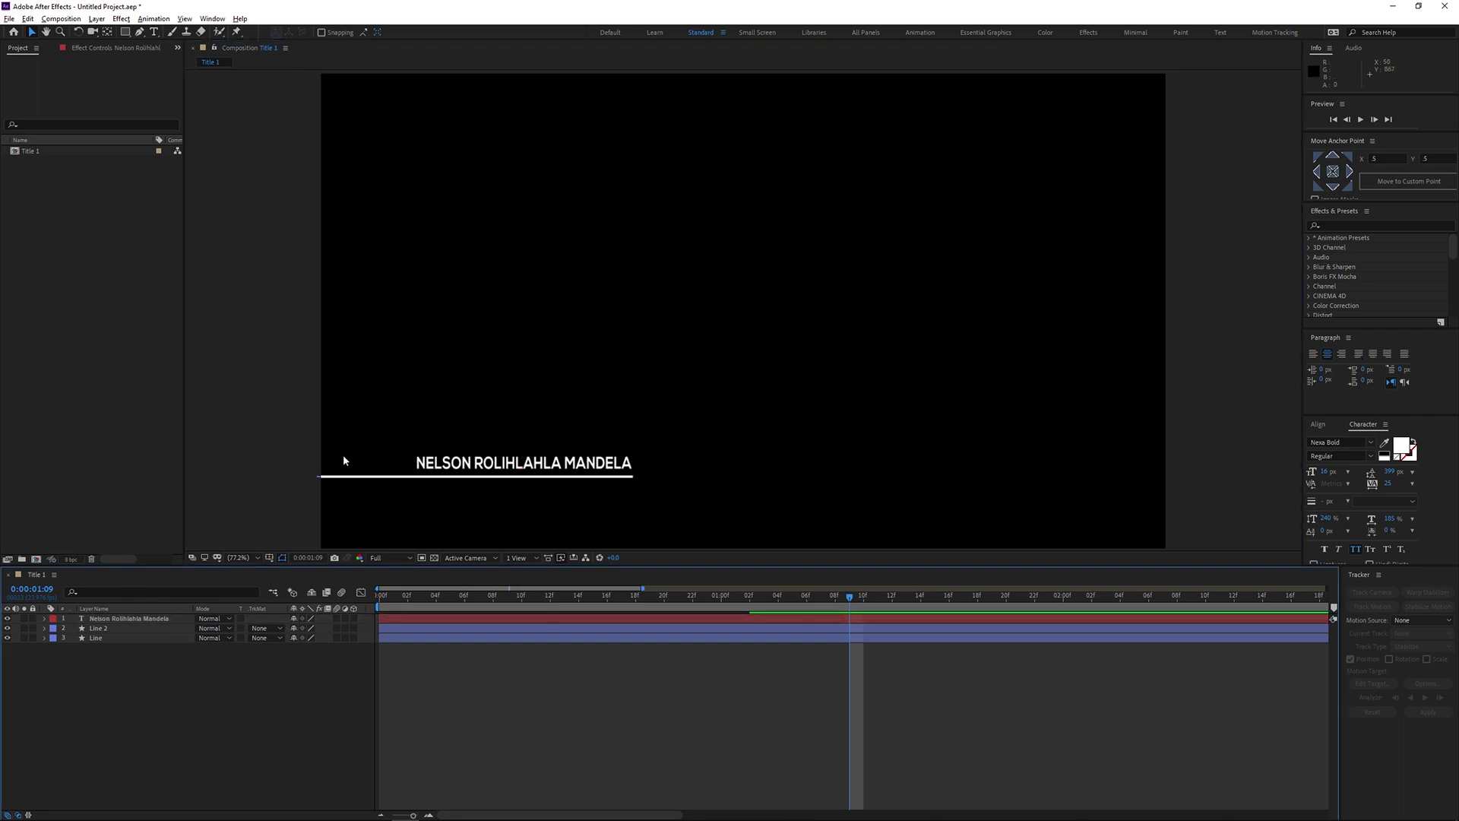
click(554, 473)
click(565, 670)
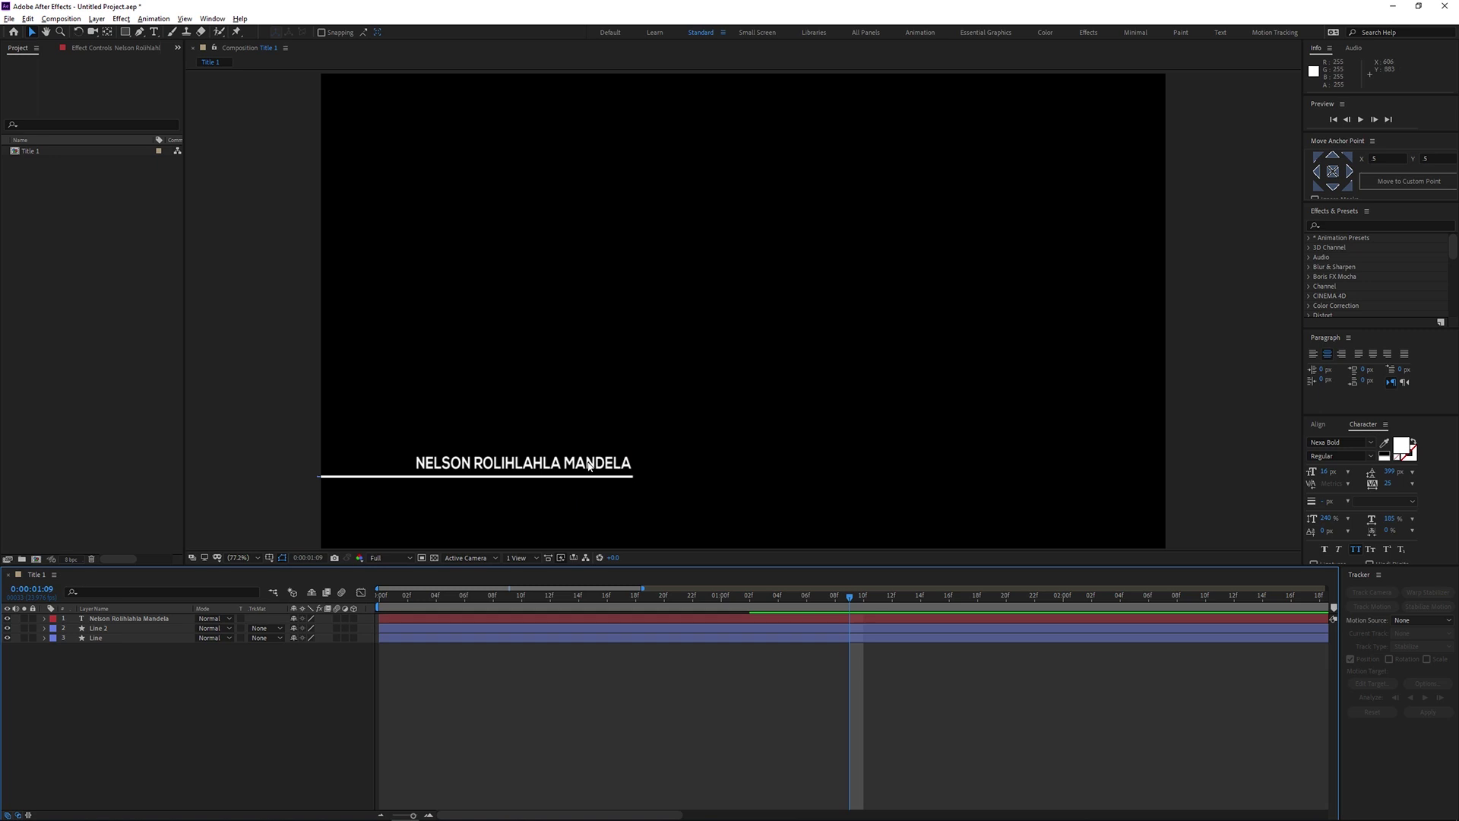
- Show the rulers, place a vertical guide at the line's right end, and align the name text's right edge to it at 800% zoom
click(259, 557)
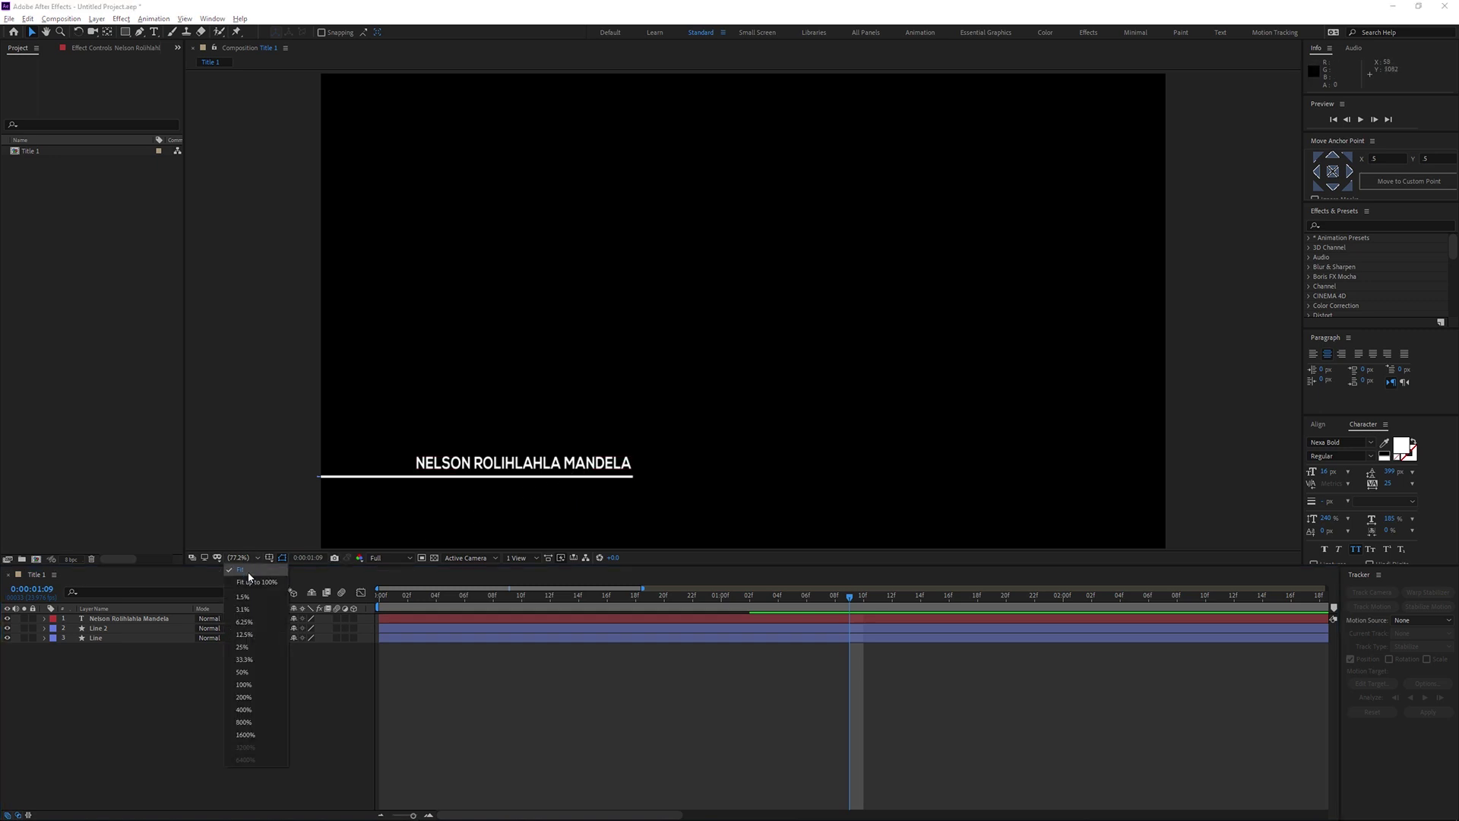
click(451, 684)
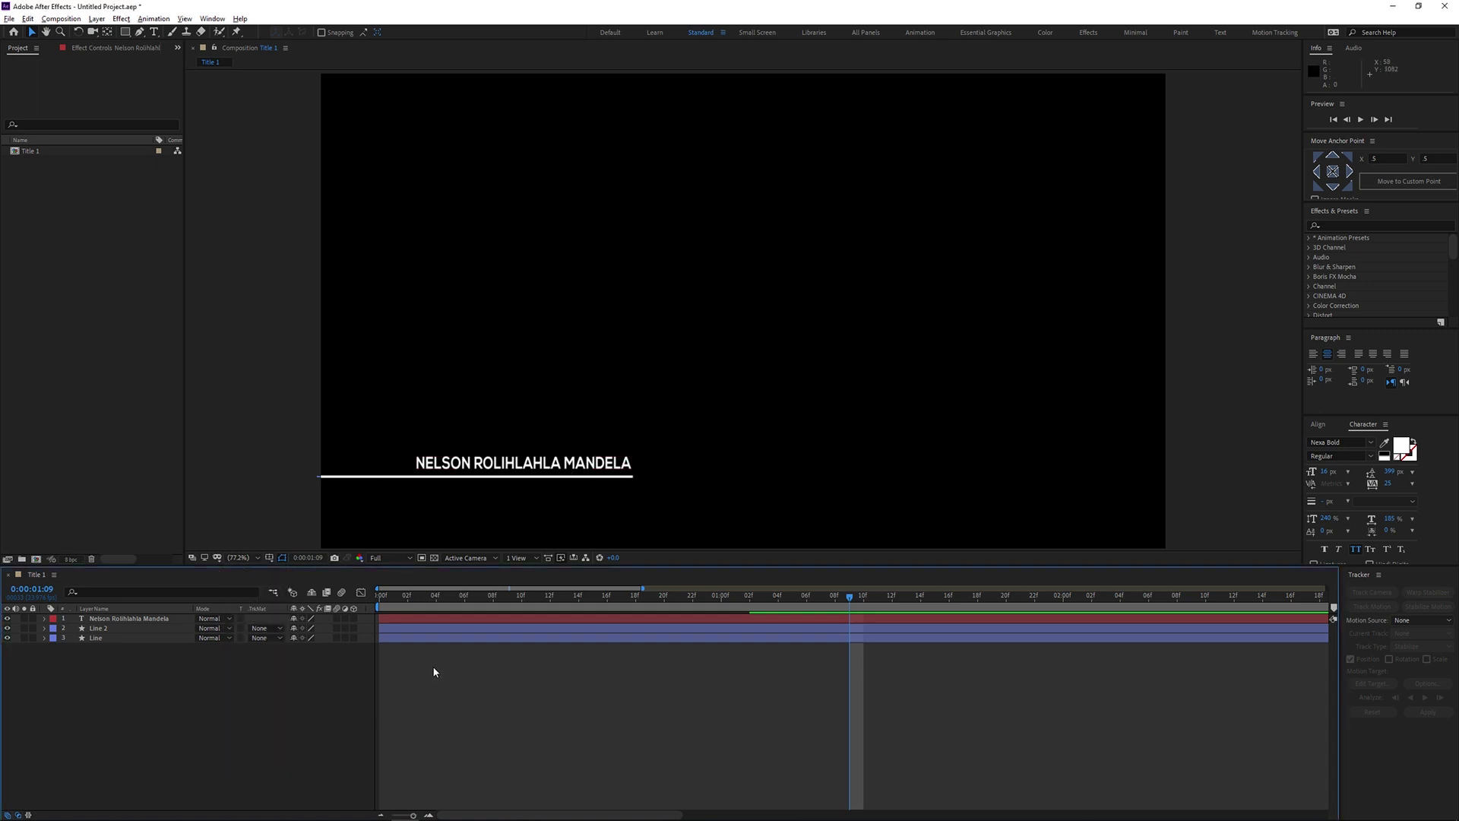
key(ctrl+r)
drag(190, 323, 639, 380)
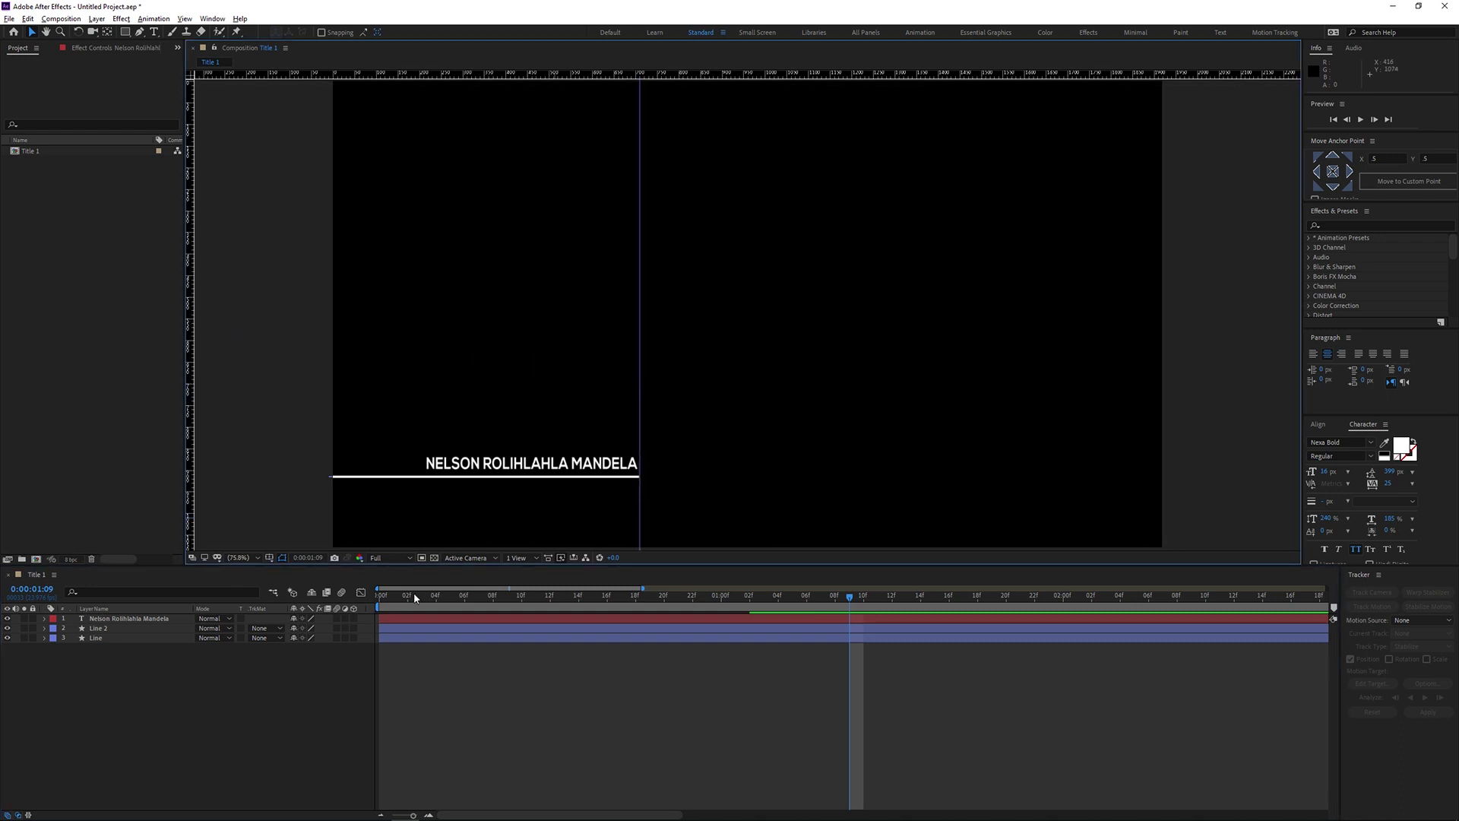
click(238, 557)
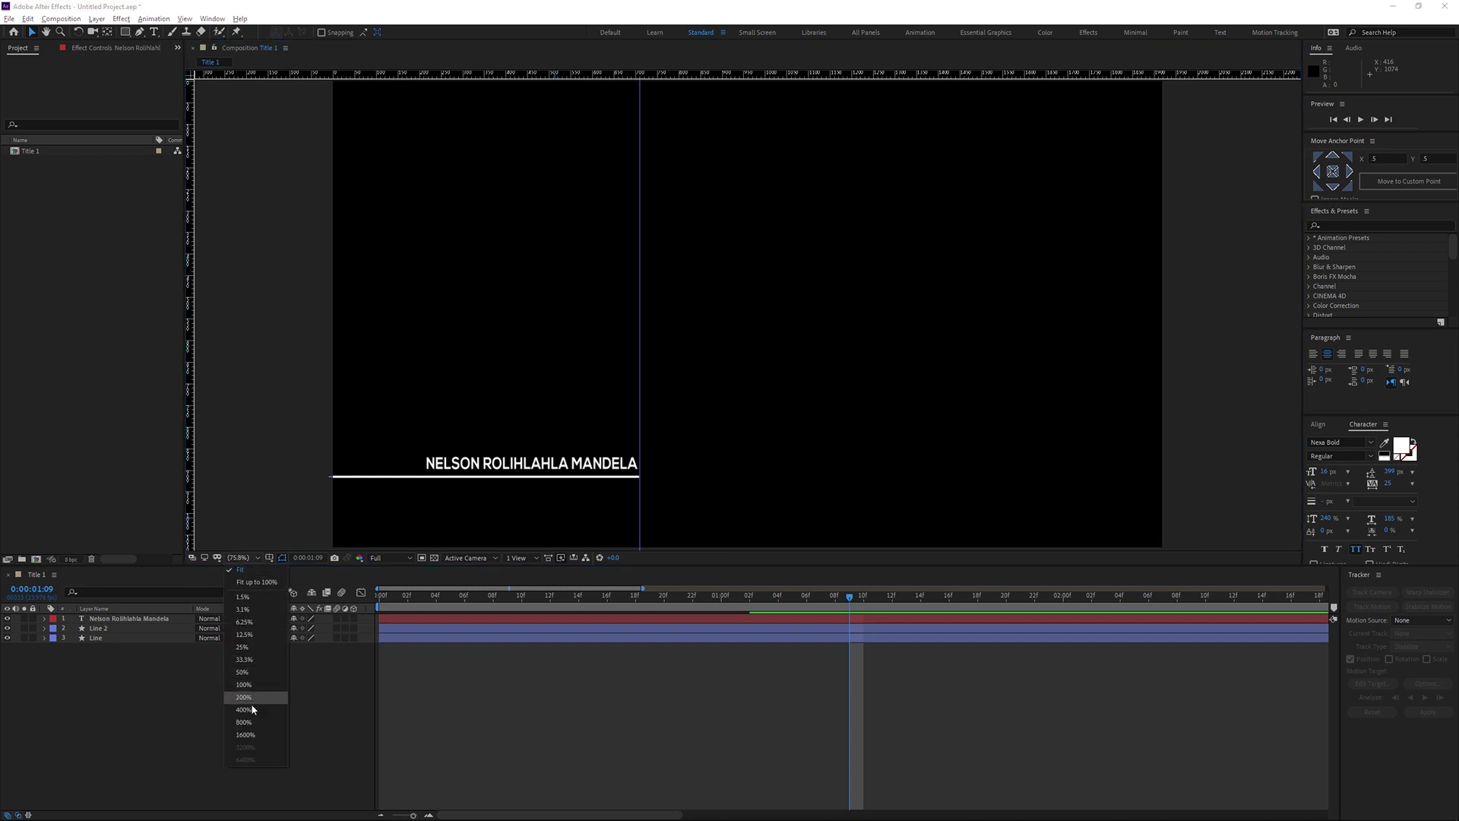
click(245, 721)
drag(489, 228, 505, 228)
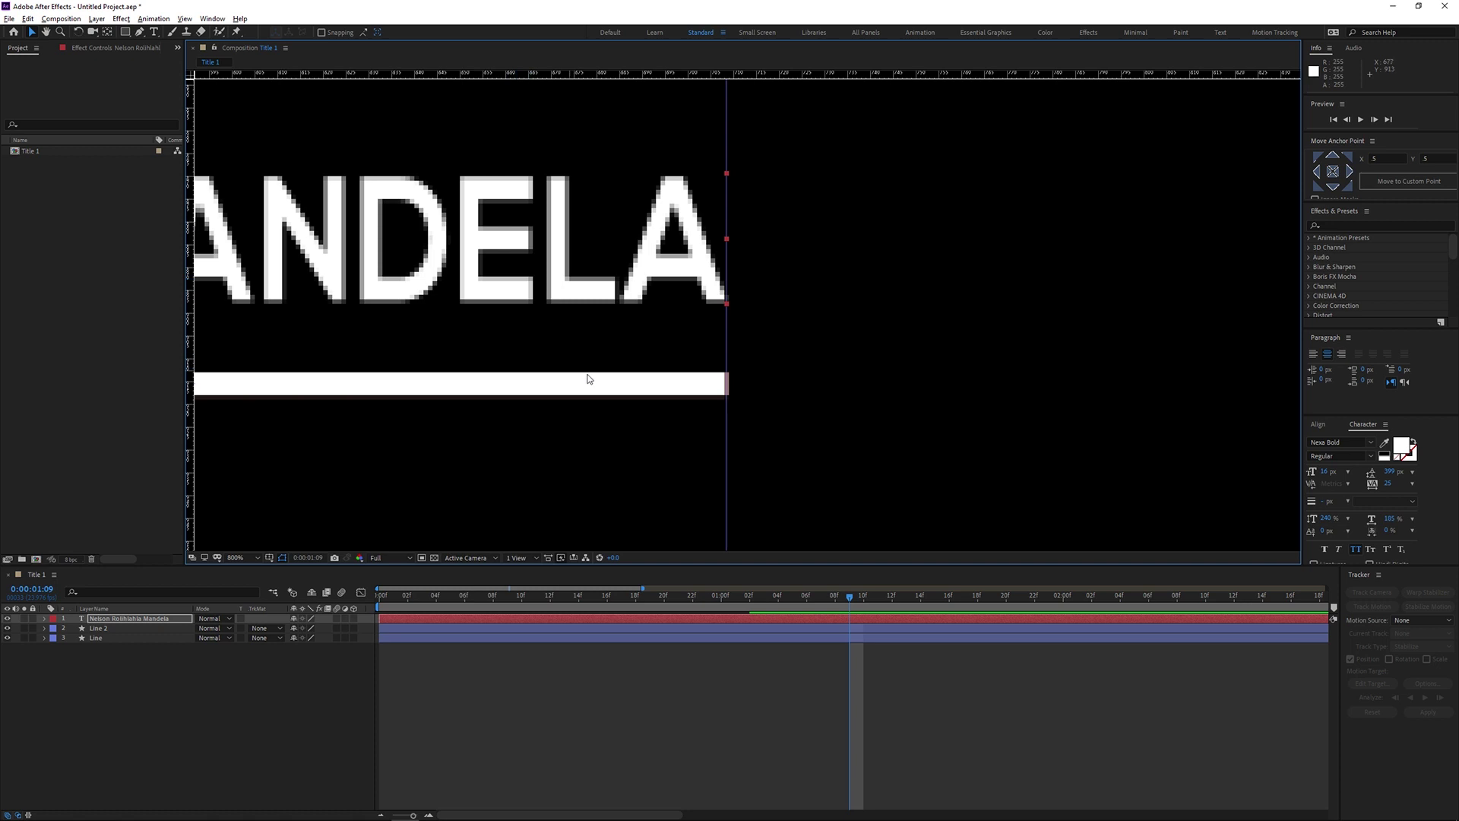
key(shift+slash)
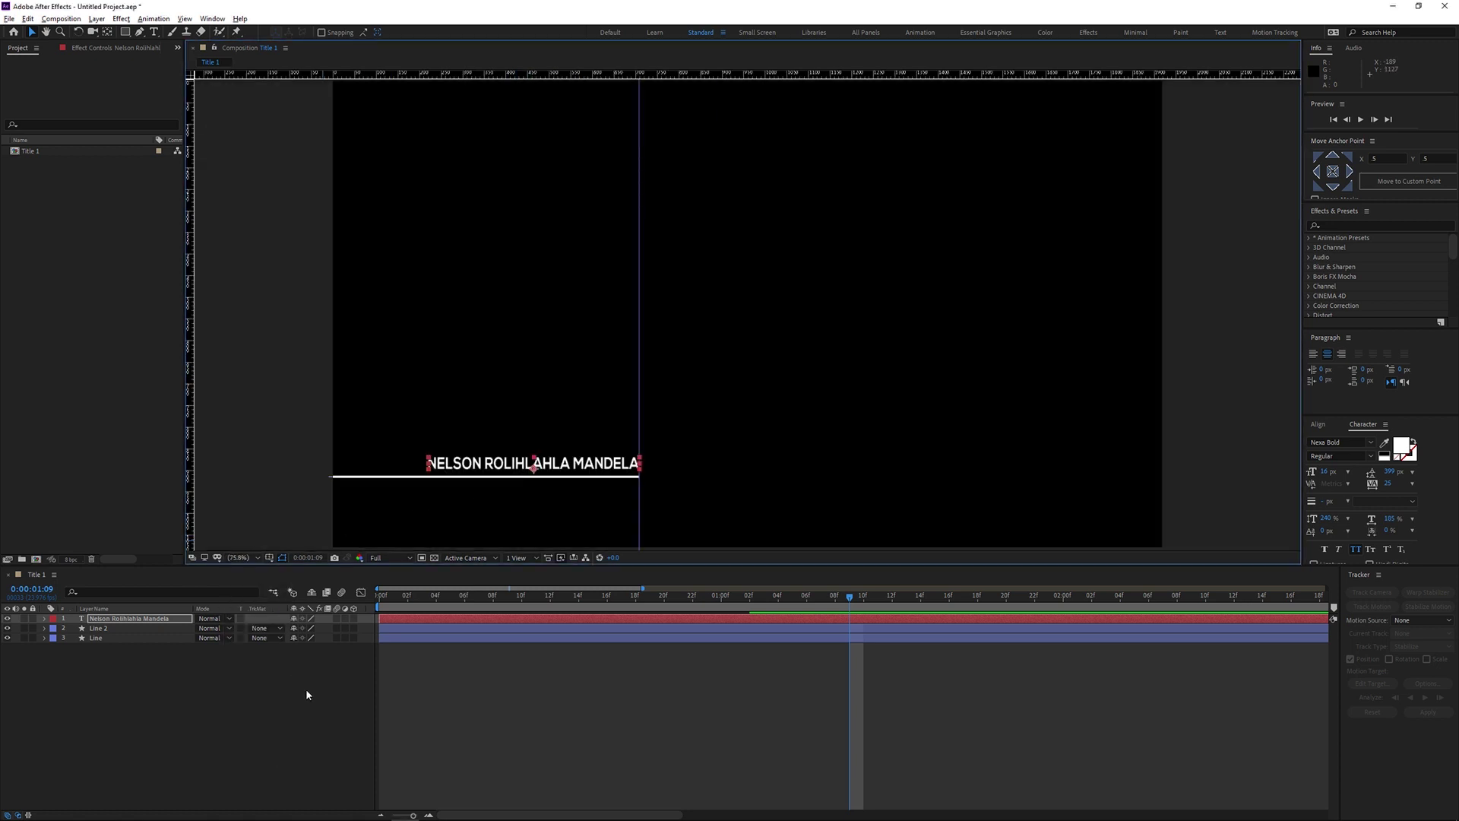
- Remove the vertical guide from the composition and hide the rulers
drag(639, 300, 115, 353)
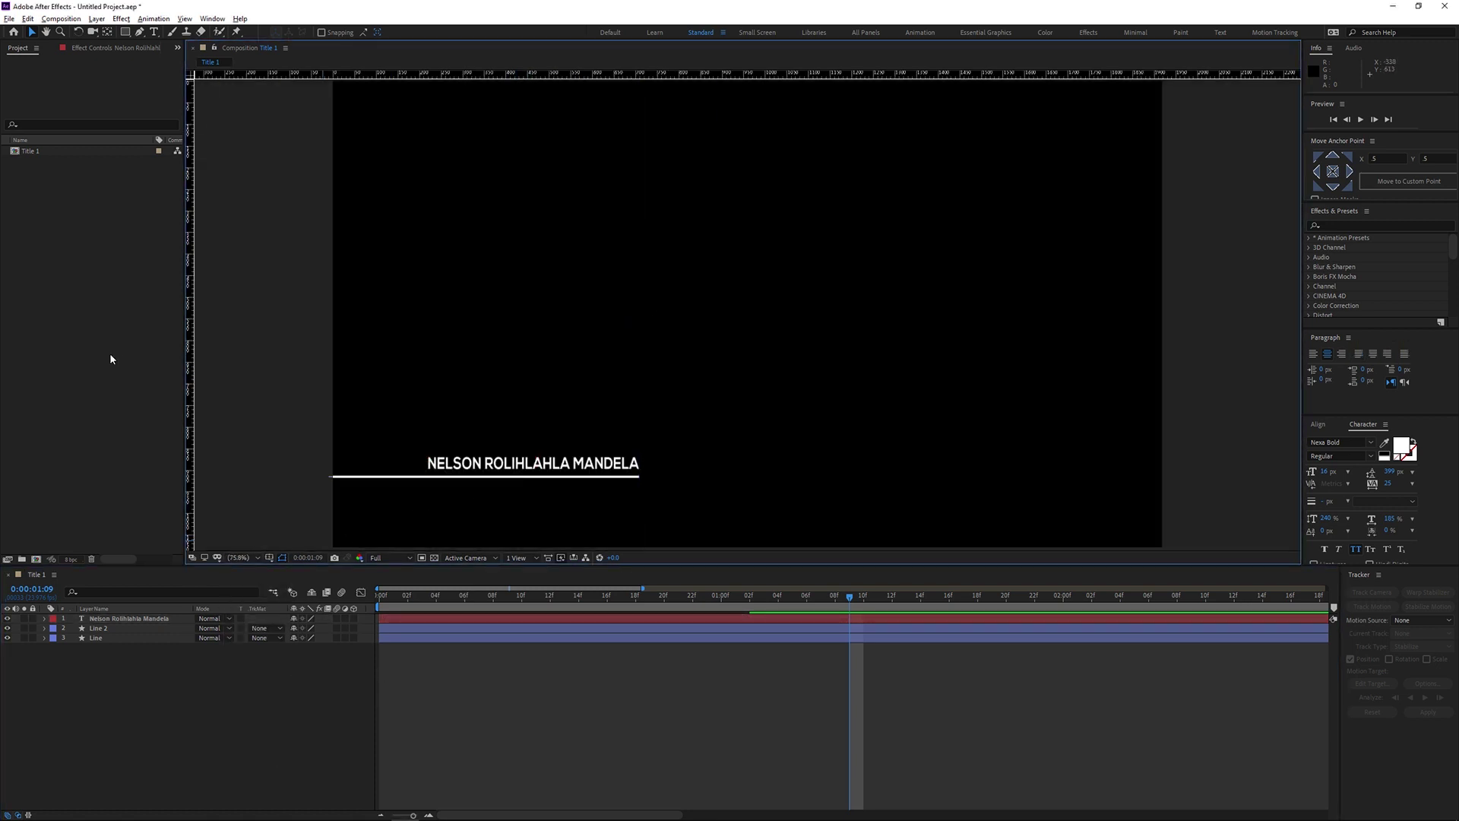
click(492, 708)
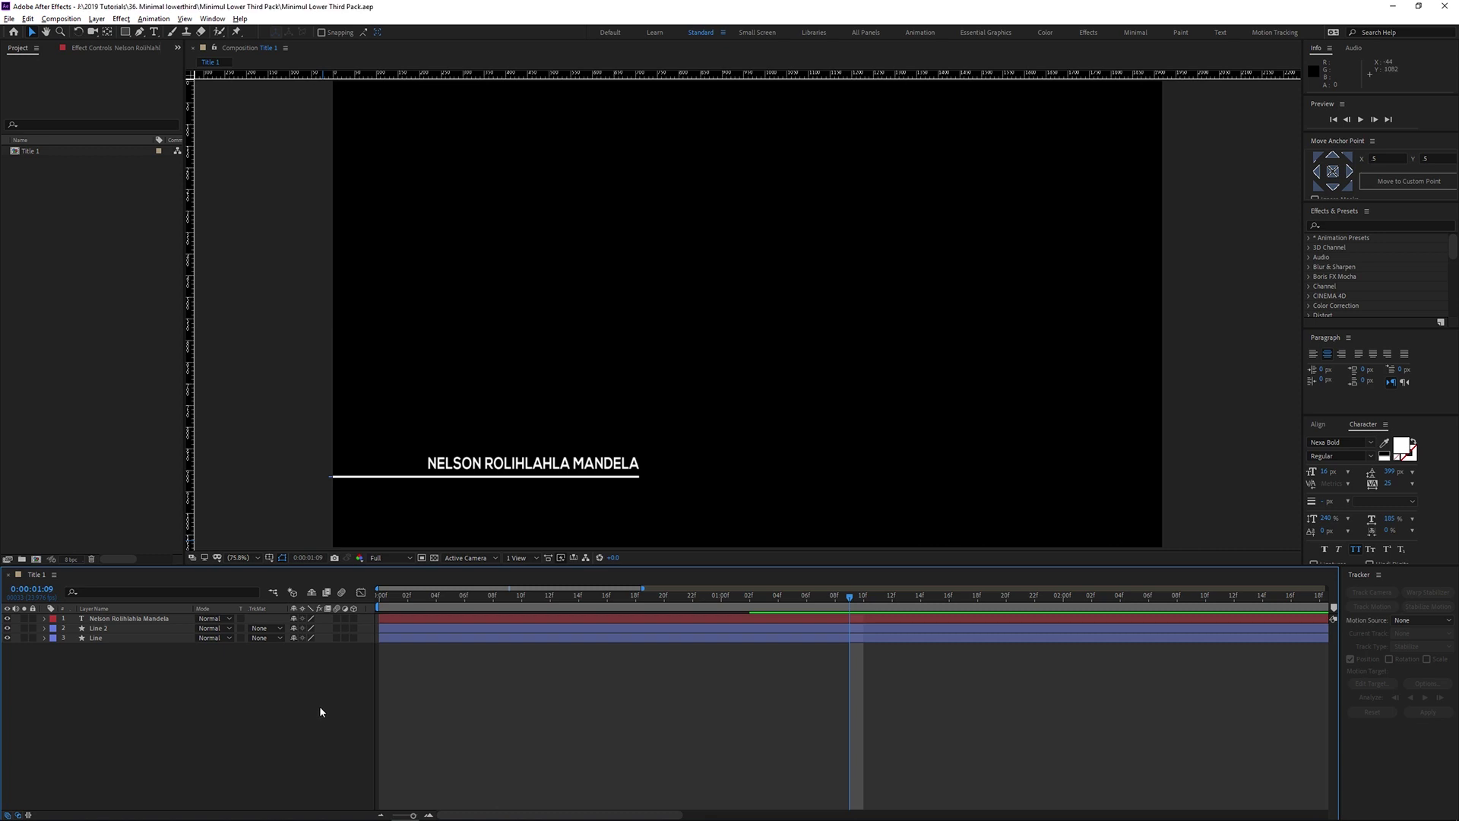
key(ctrl+r)
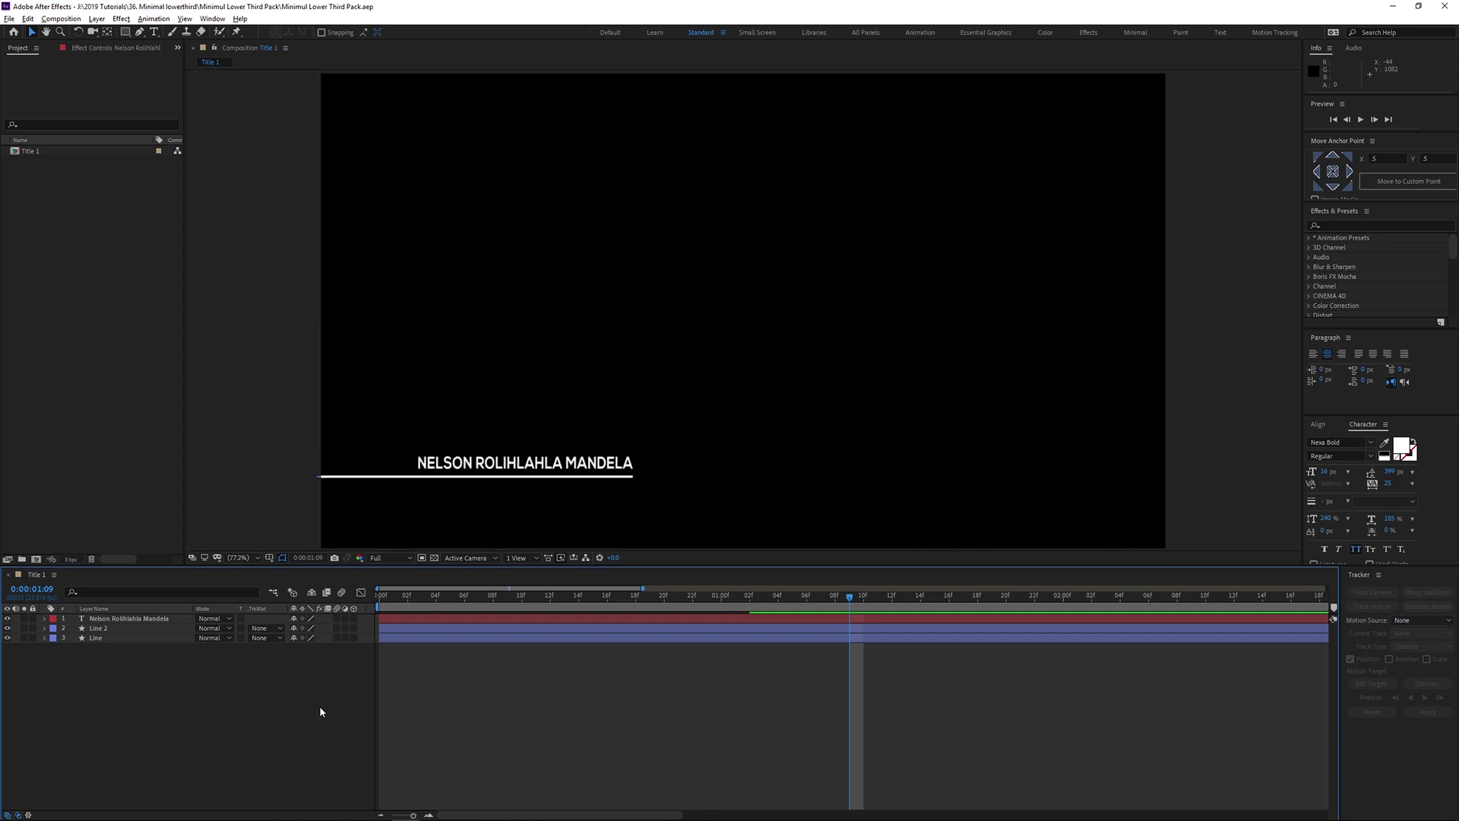
- Duplicate the name text layer and lower the duplicate's vertical position so it sits just below the line
click(118, 618)
key(ctrl+d)
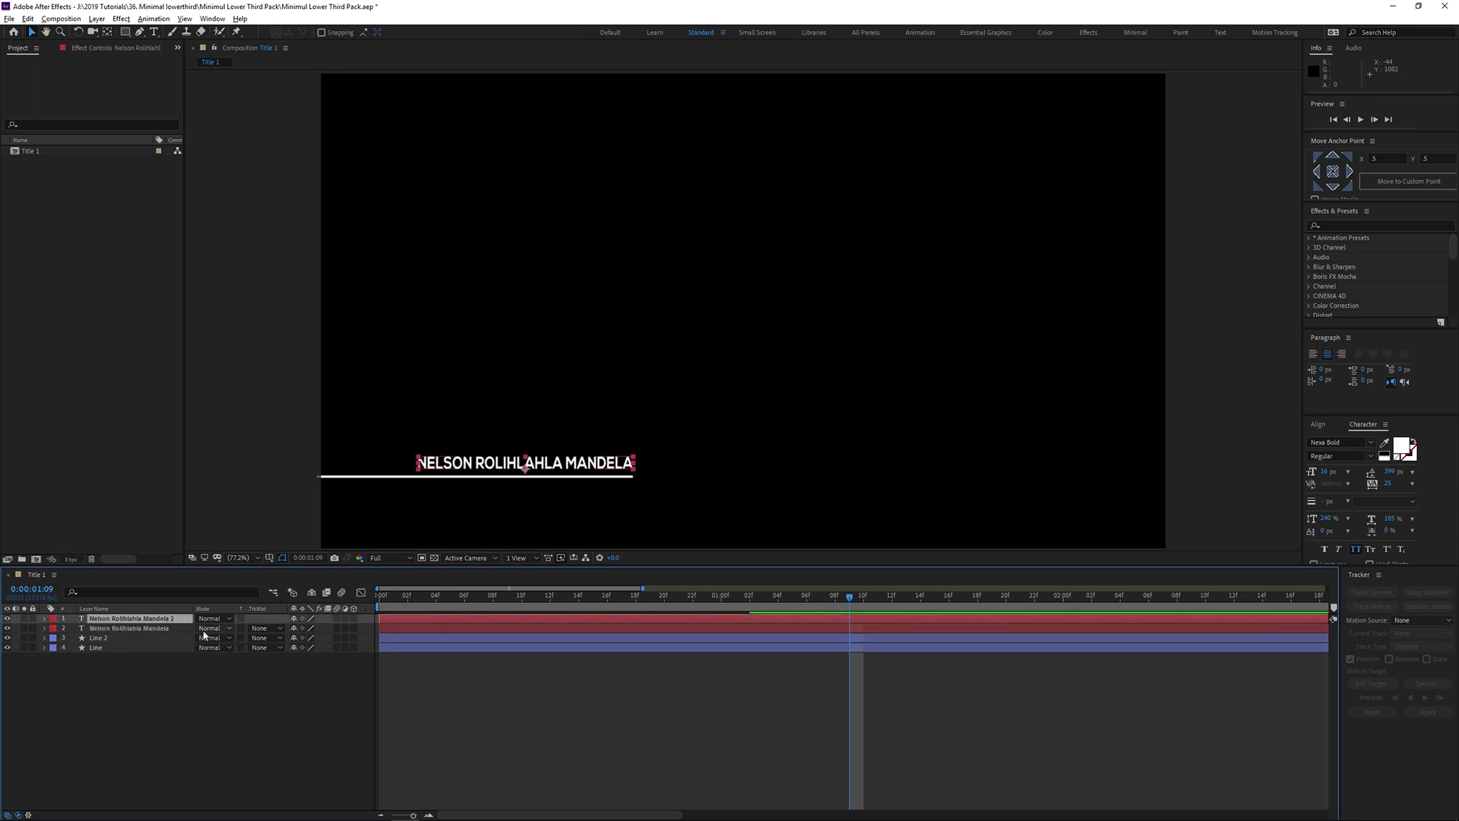
key(p)
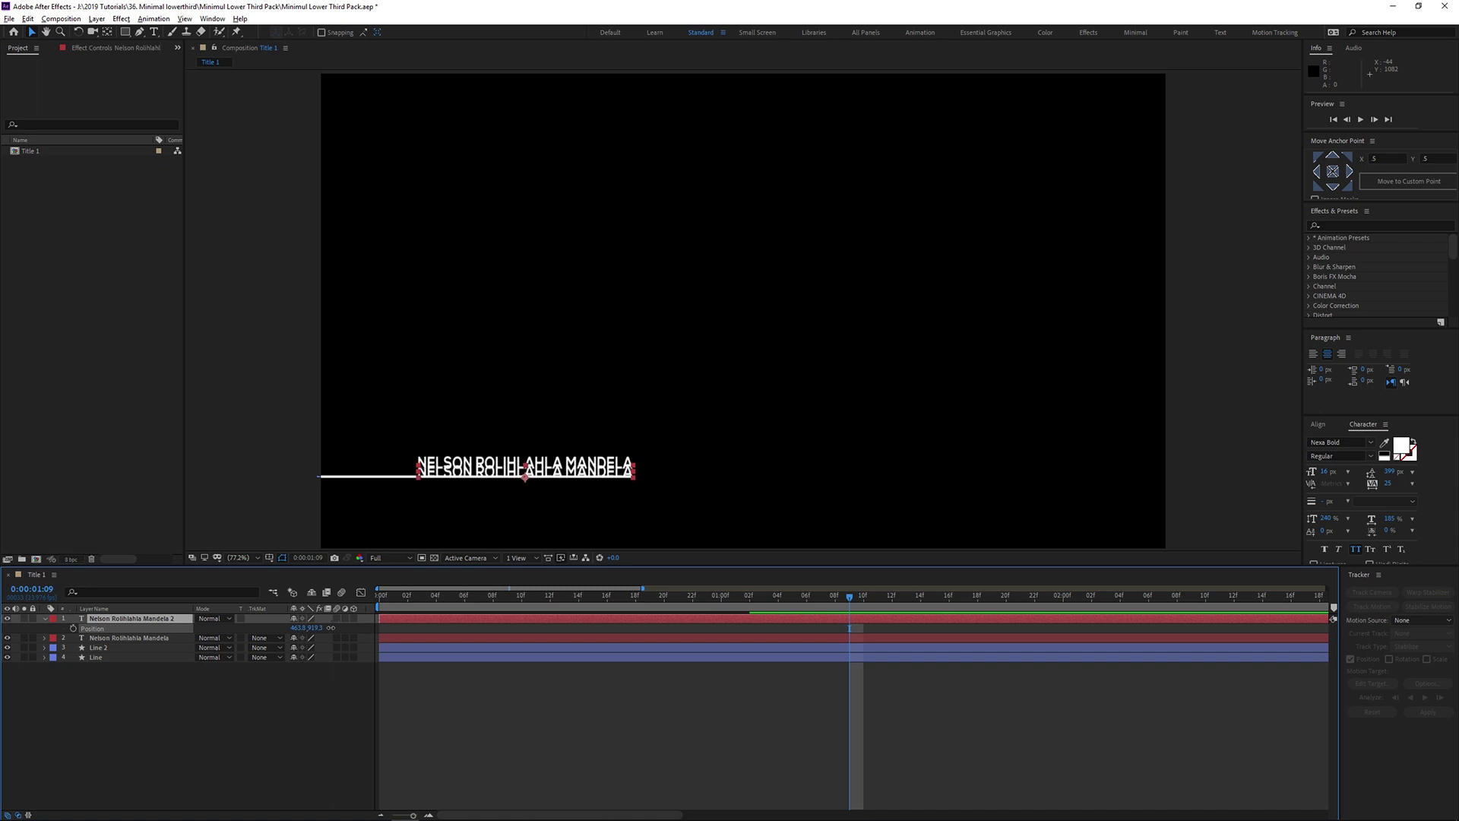
drag(314, 627, 356, 628)
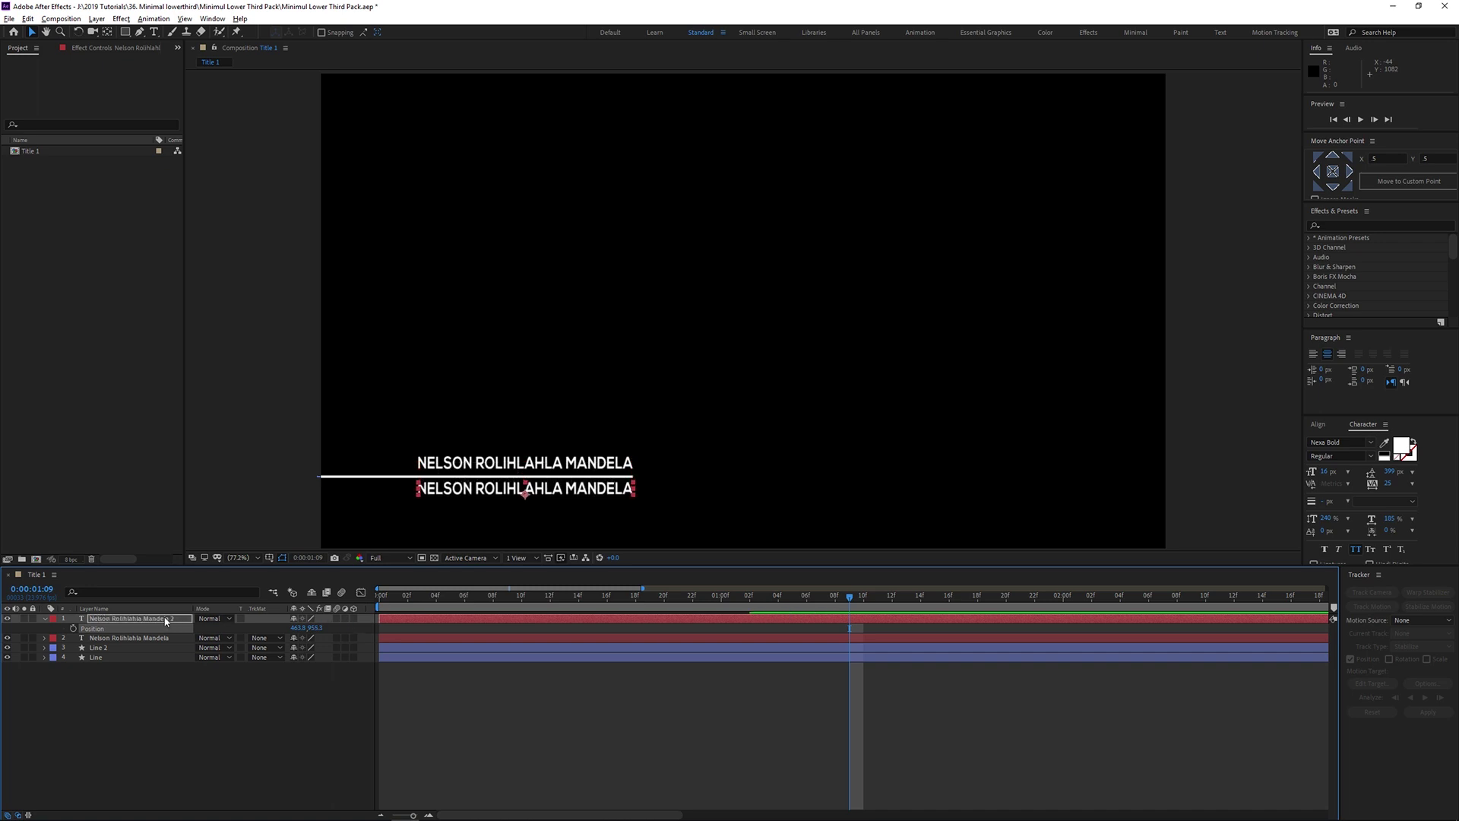
- Set the font of the duplicated text below the line to Roboto in the Light style
double_click(539, 487)
click(1338, 442)
text(Roboto)
click(1337, 456)
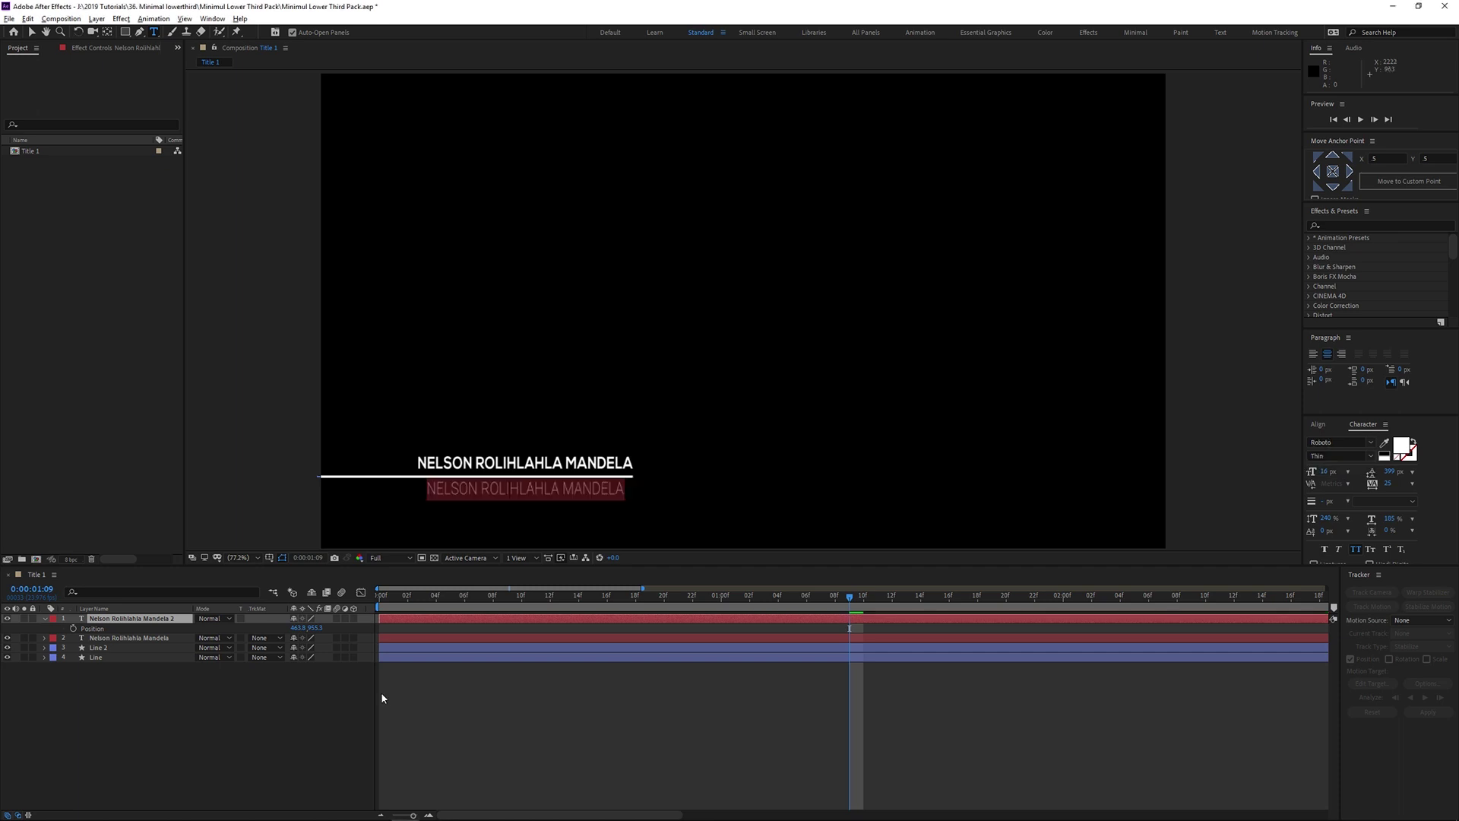
click(1370, 456)
click(1341, 493)
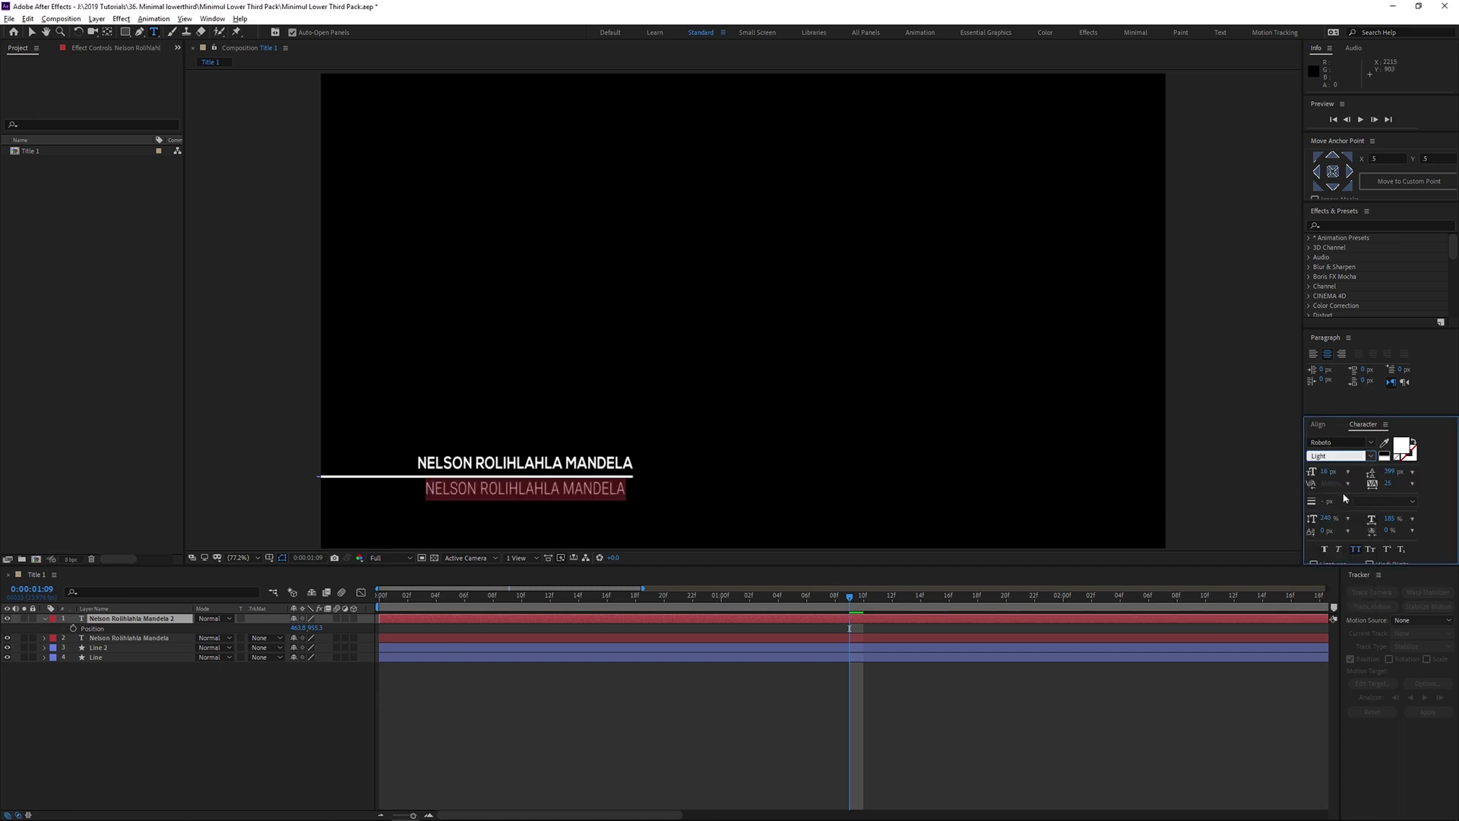
- Change the font style of the duplicated text below the line to Thin
click(1370, 456)
click(1337, 477)
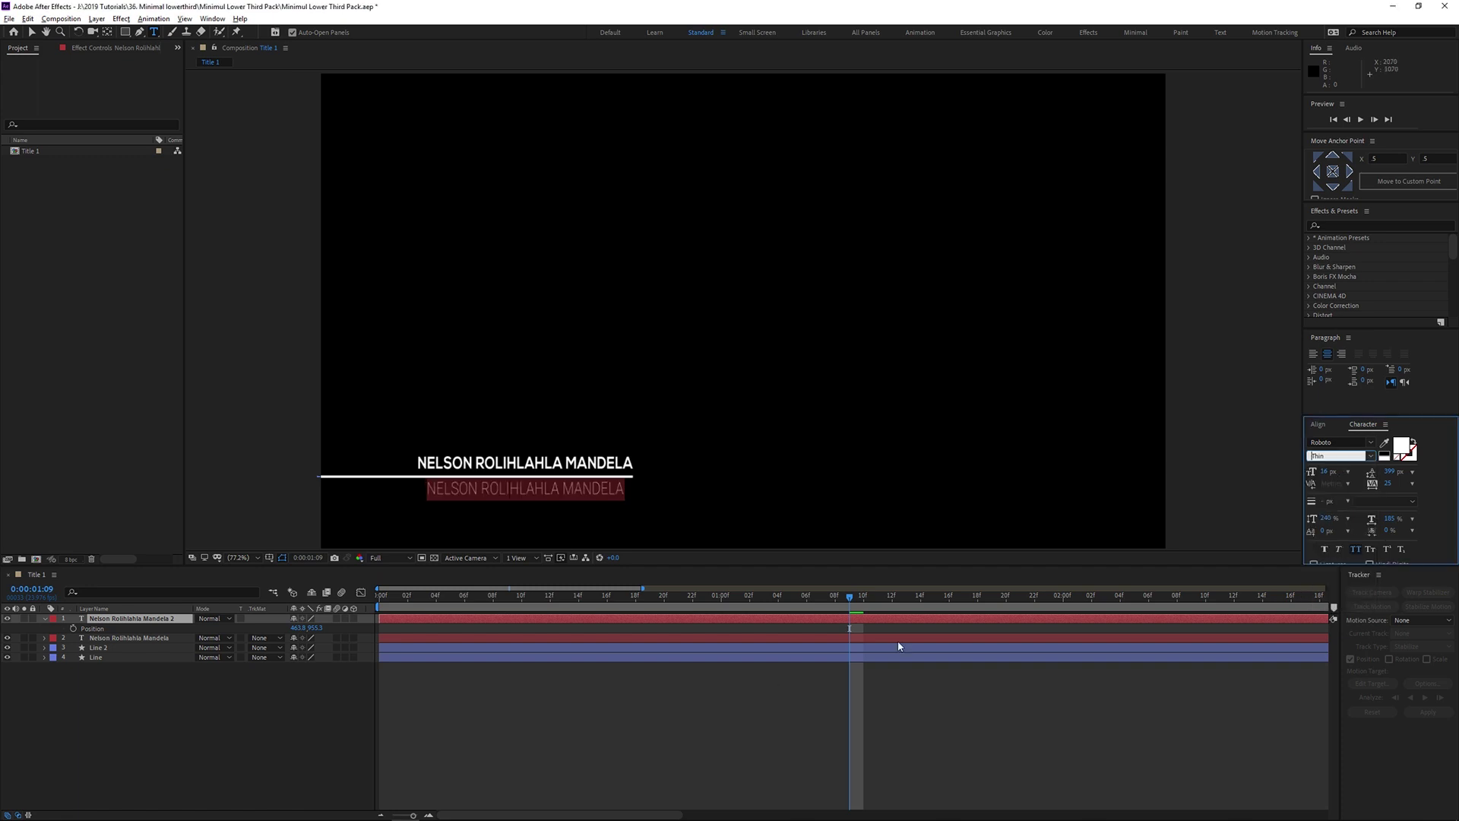
click(267, 718)
- Show the rulers, place a vertical guide exactly at the line's right end, and align the lower text's right edge to it
key(ctrl+r)
drag(190, 449, 642, 426)
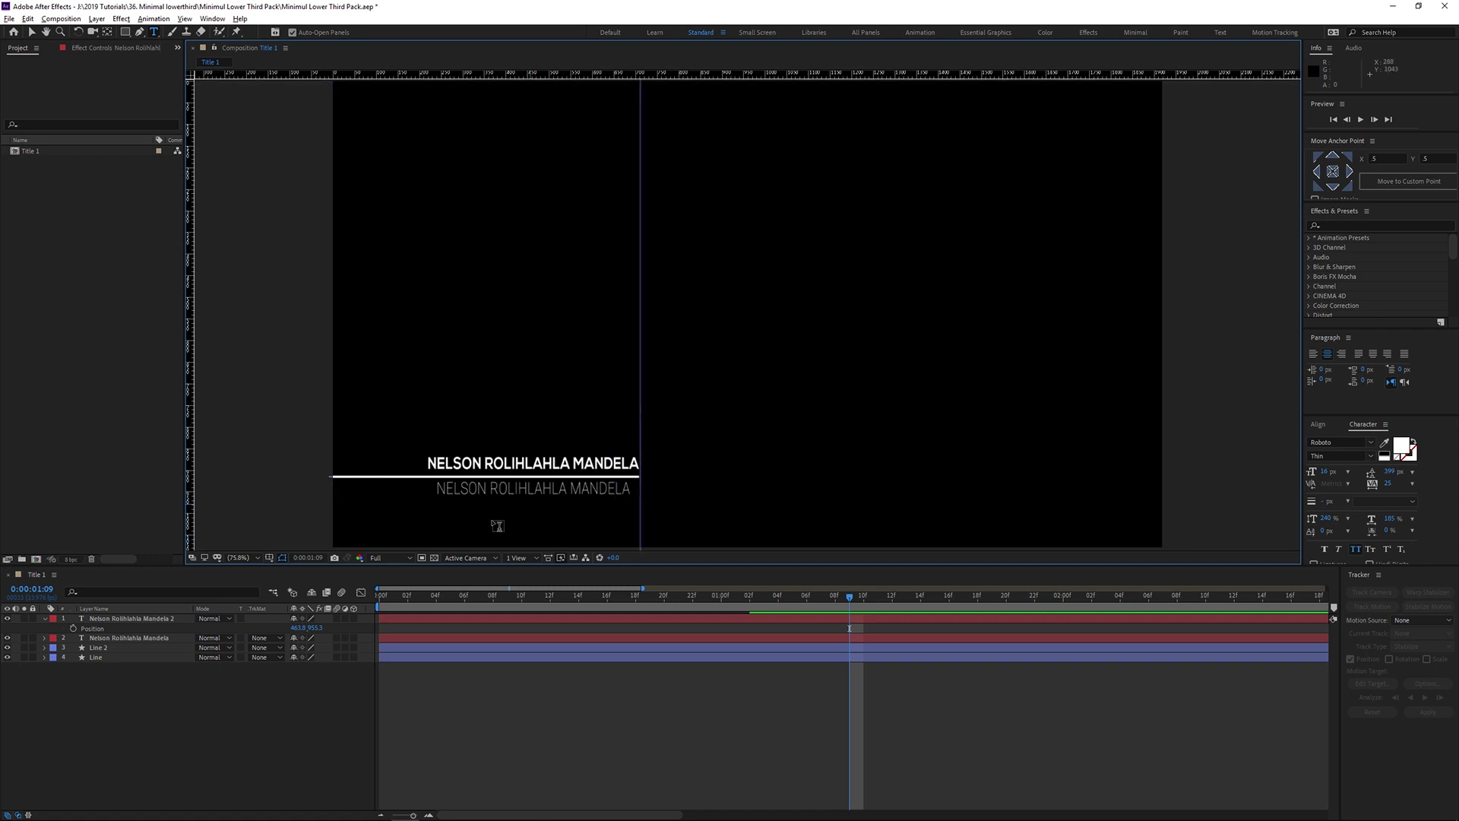
scroll(631, 481, up, 6)
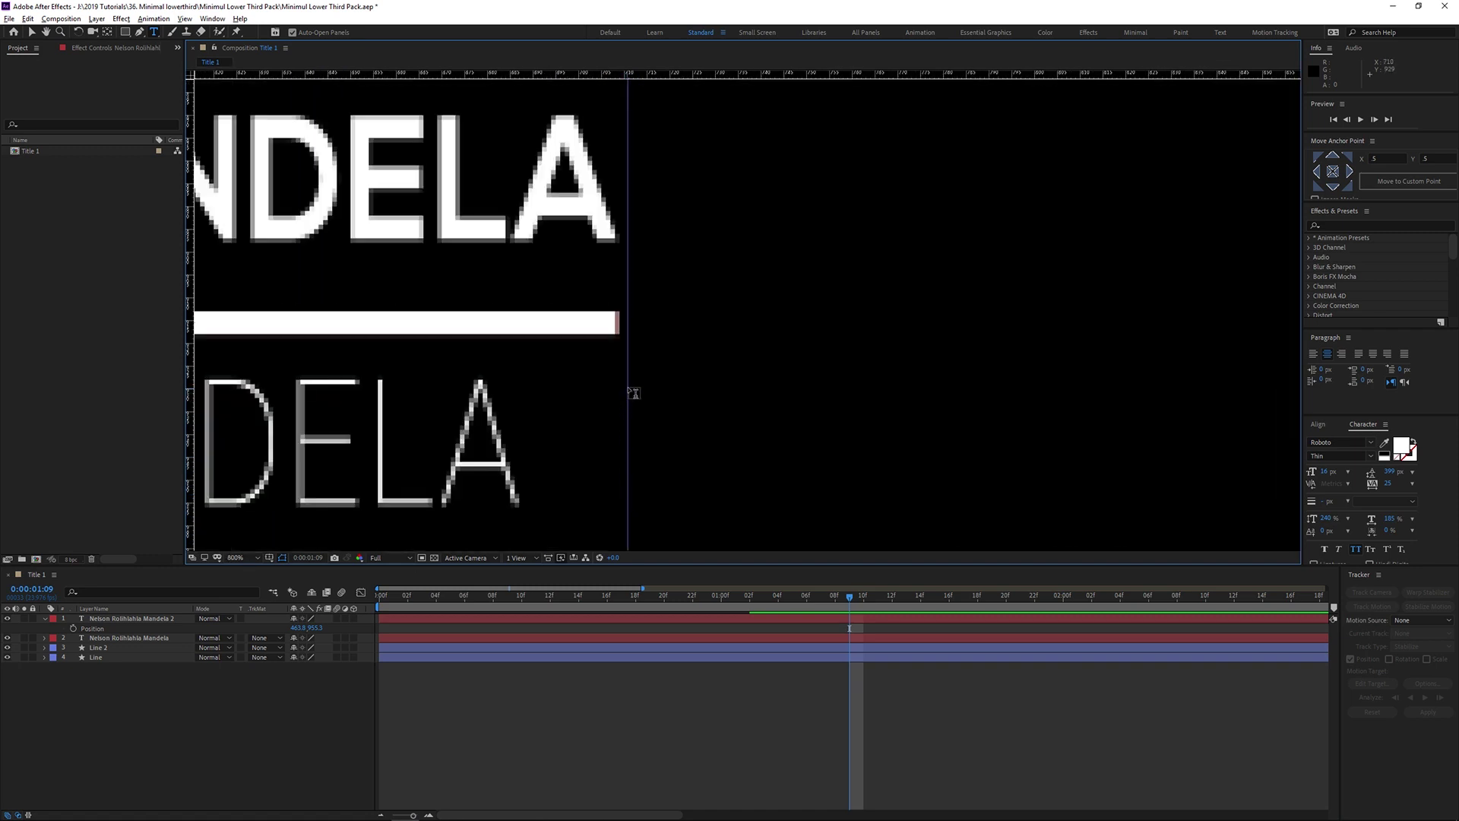
key(v)
drag(629, 386, 619, 386)
drag(439, 452, 538, 452)
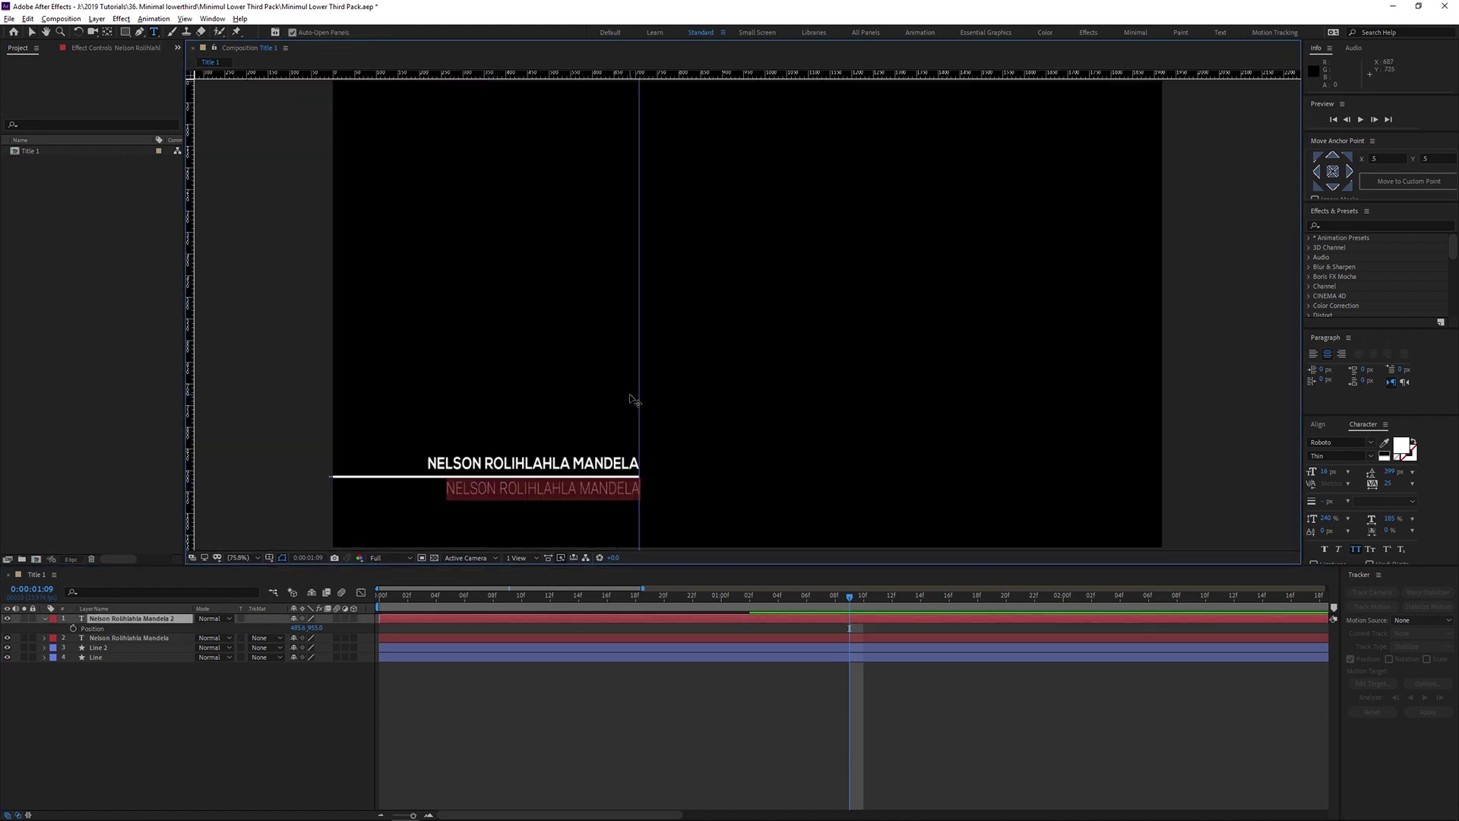
- Replace the text below the line with "president of south africa"
text(president of south africa)
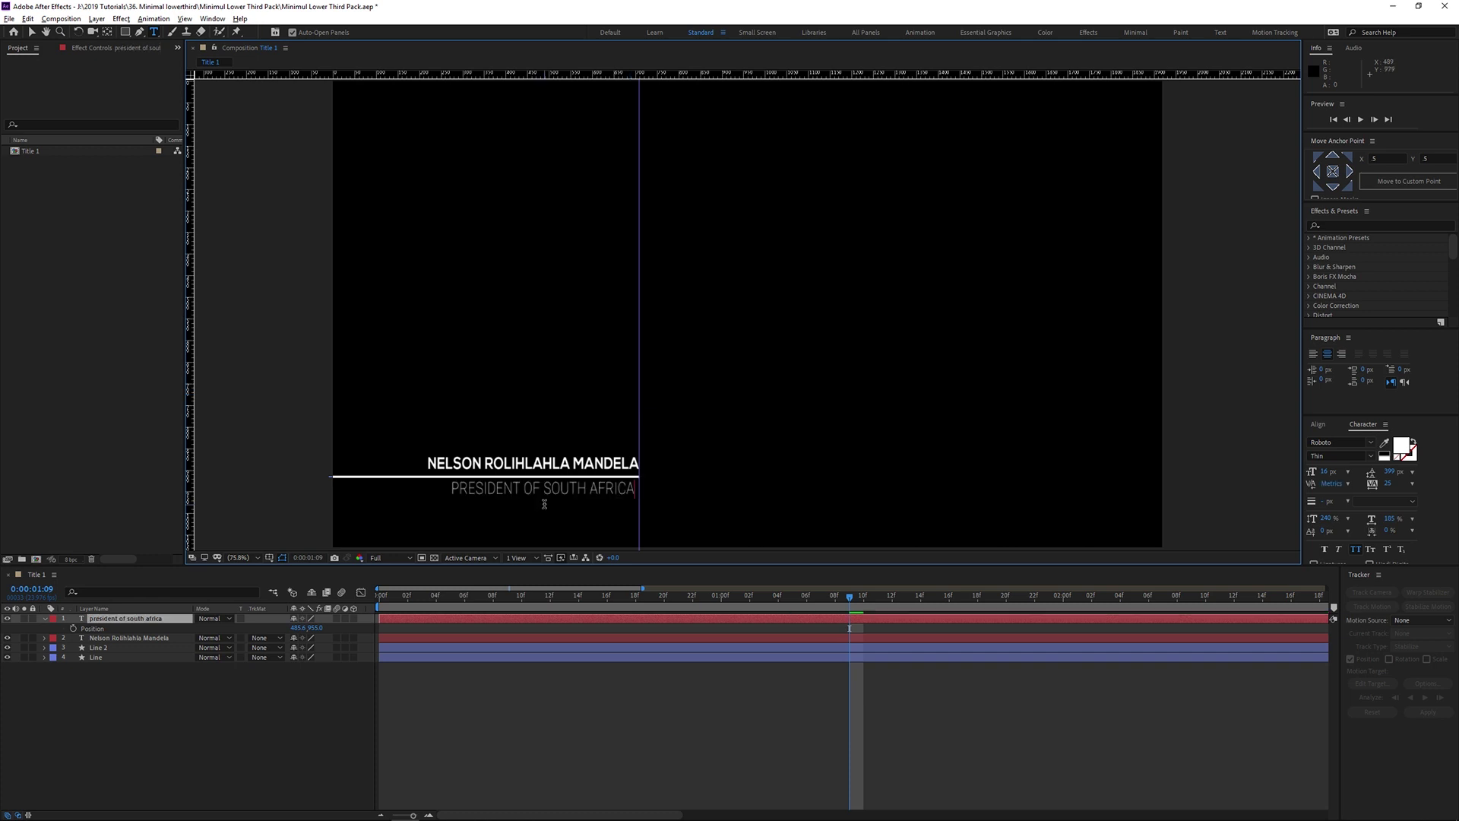
key(Escape)
key(v)
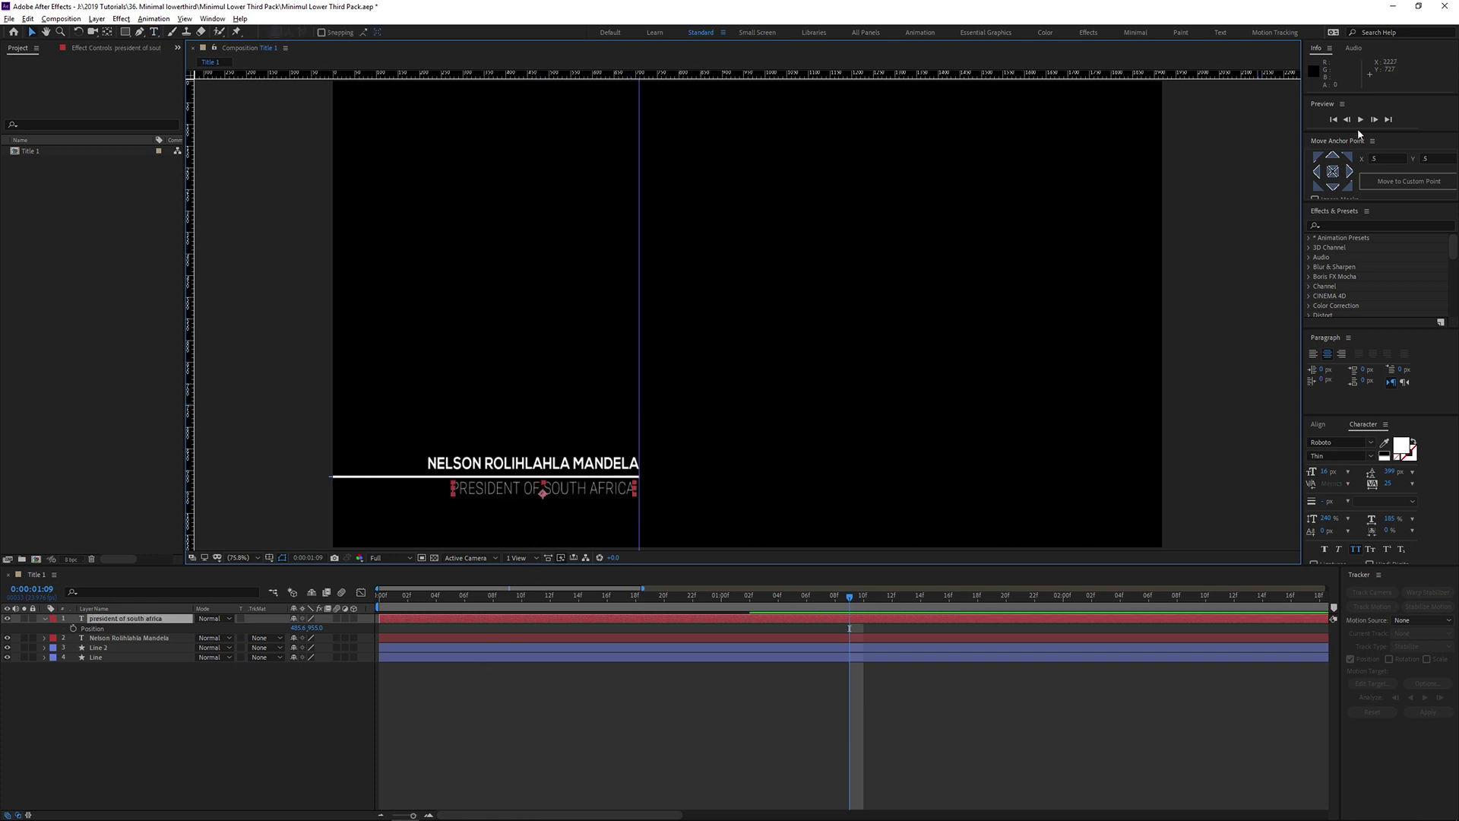
- Center the subtitle's anchor point and move the subtitle so its right edge meets the vertical guide
click(1332, 171)
drag(599, 492, 605, 492)
click(324, 703)
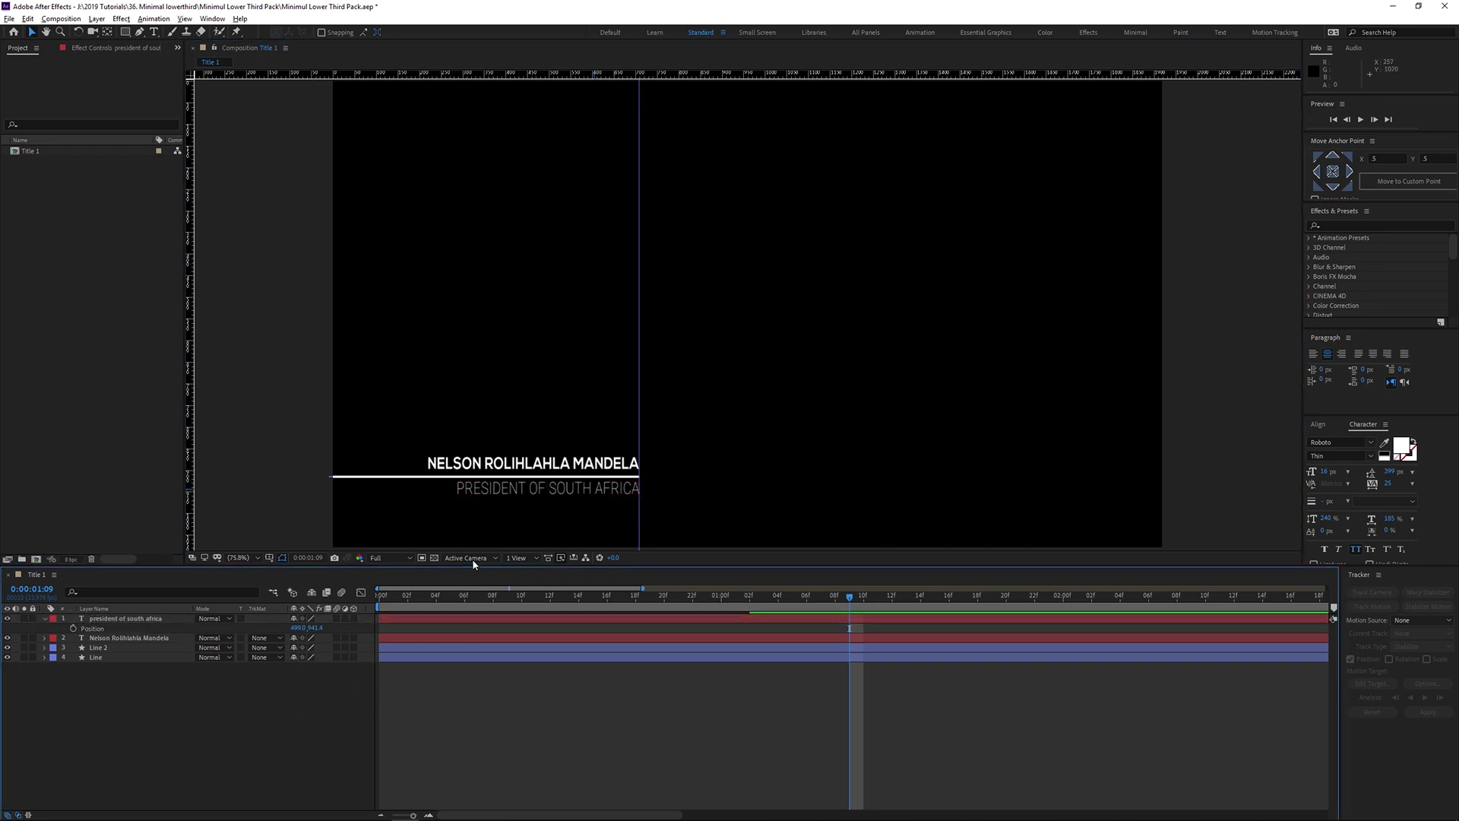
- Nudge the name and subtitle texts slightly down together to balance their spacing around the line
key(ctrl+a)
key(Down)
key(Down)
key(Down)
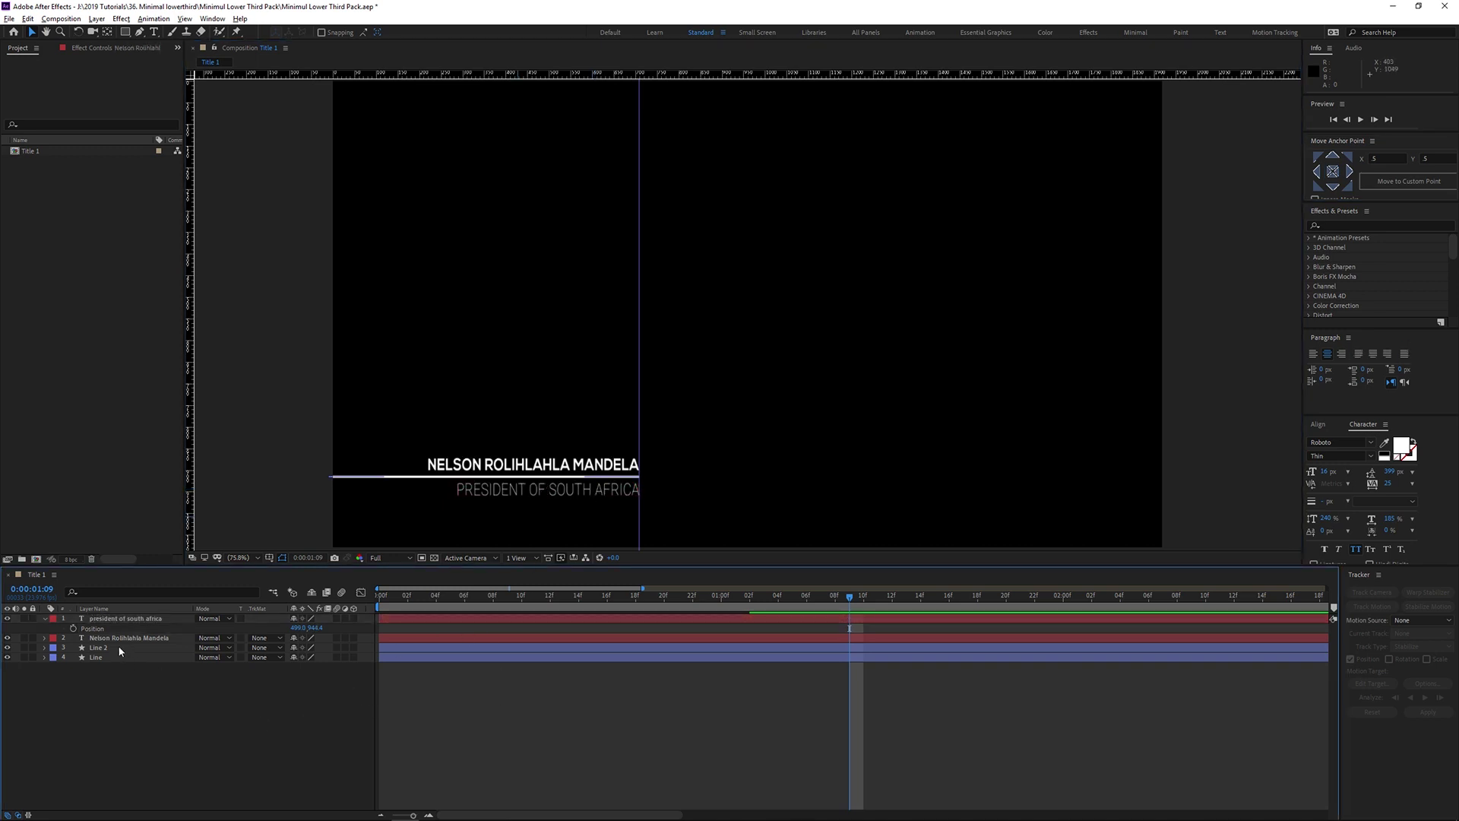
- Retime the End keyframes to start at frame 2 for Line 2 and frame 5 for Line, stack Line above Line 2, and preview
drag(107, 691, 116, 651)
key(u)
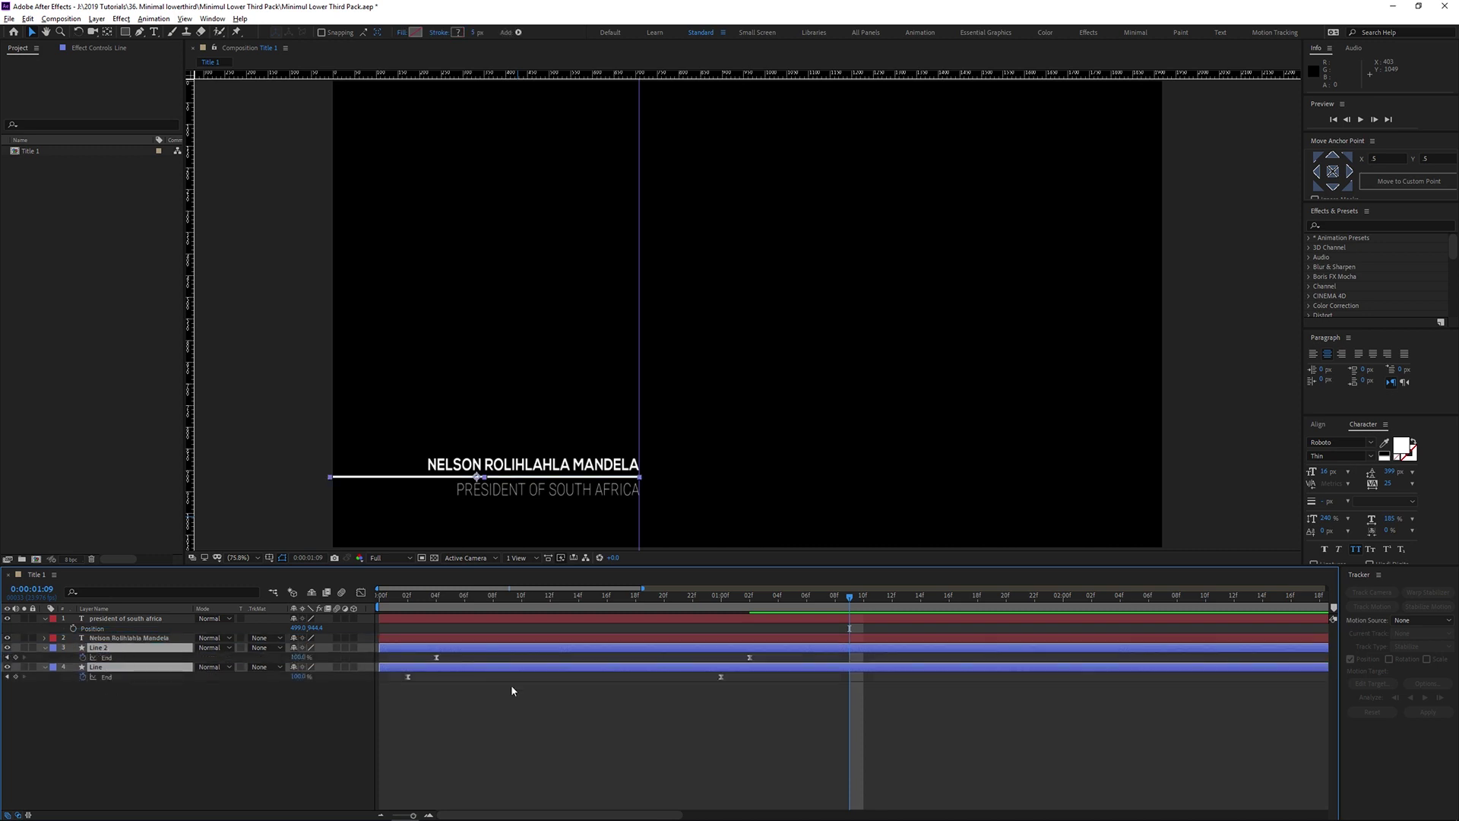
mouse_move(762, 666)
mouse_down()
mouse_move(414, 663)
mouse_move(716, 691)
mouse_move(758, 677)
mouse_up()
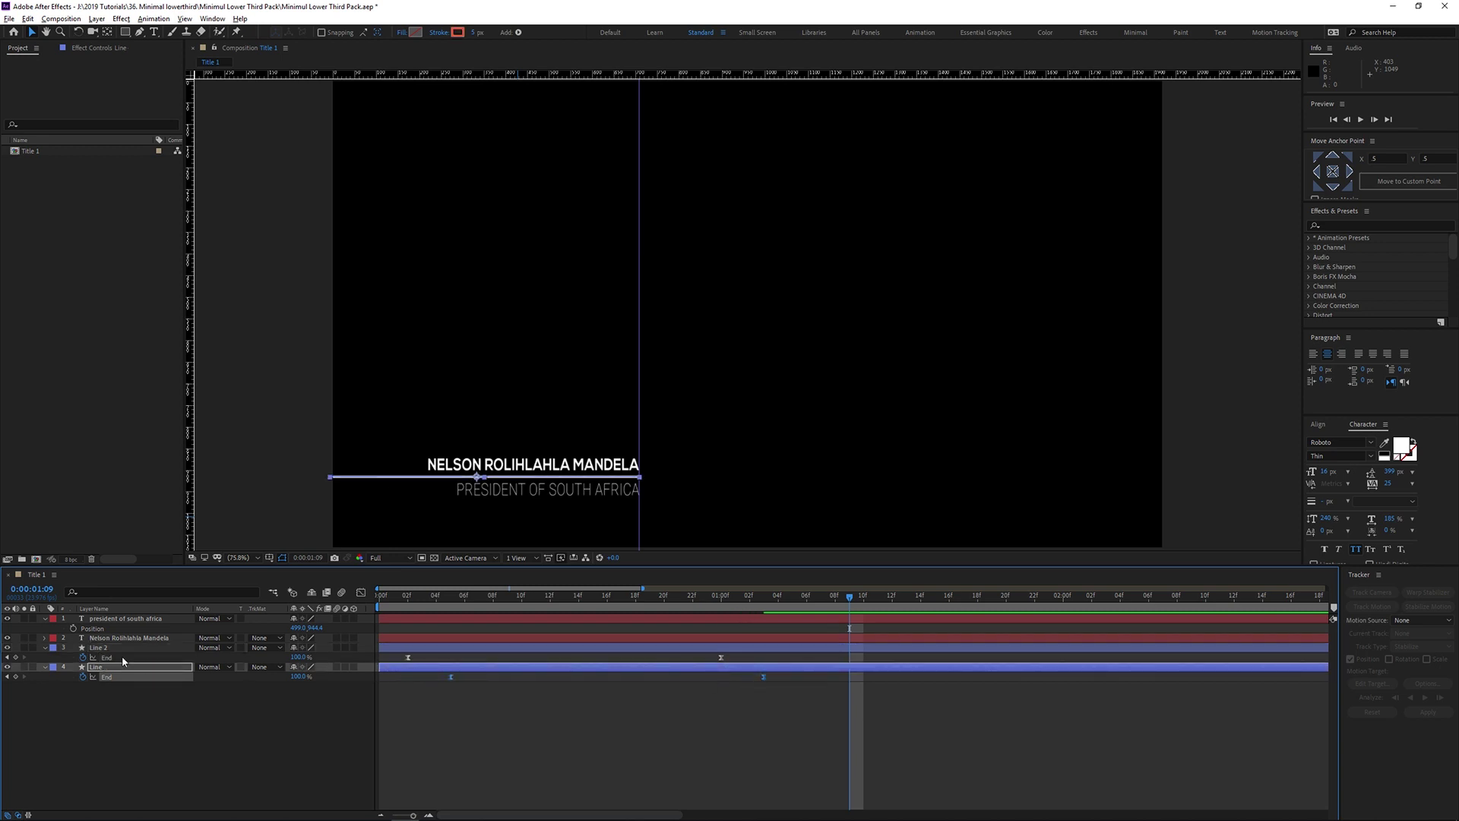
drag(100, 667, 106, 648)
click(375, 778)
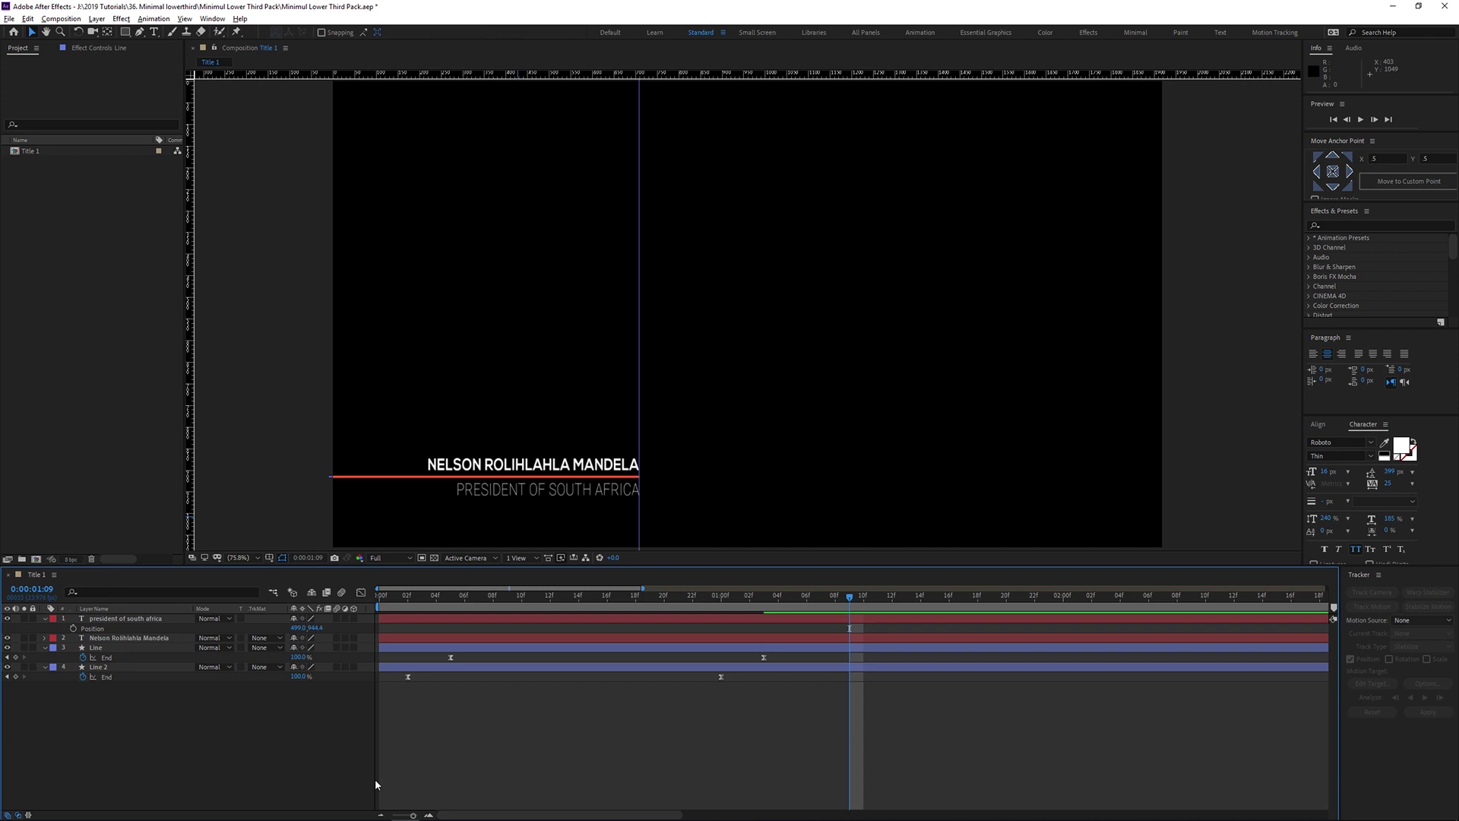
drag(401, 600, 379, 661)
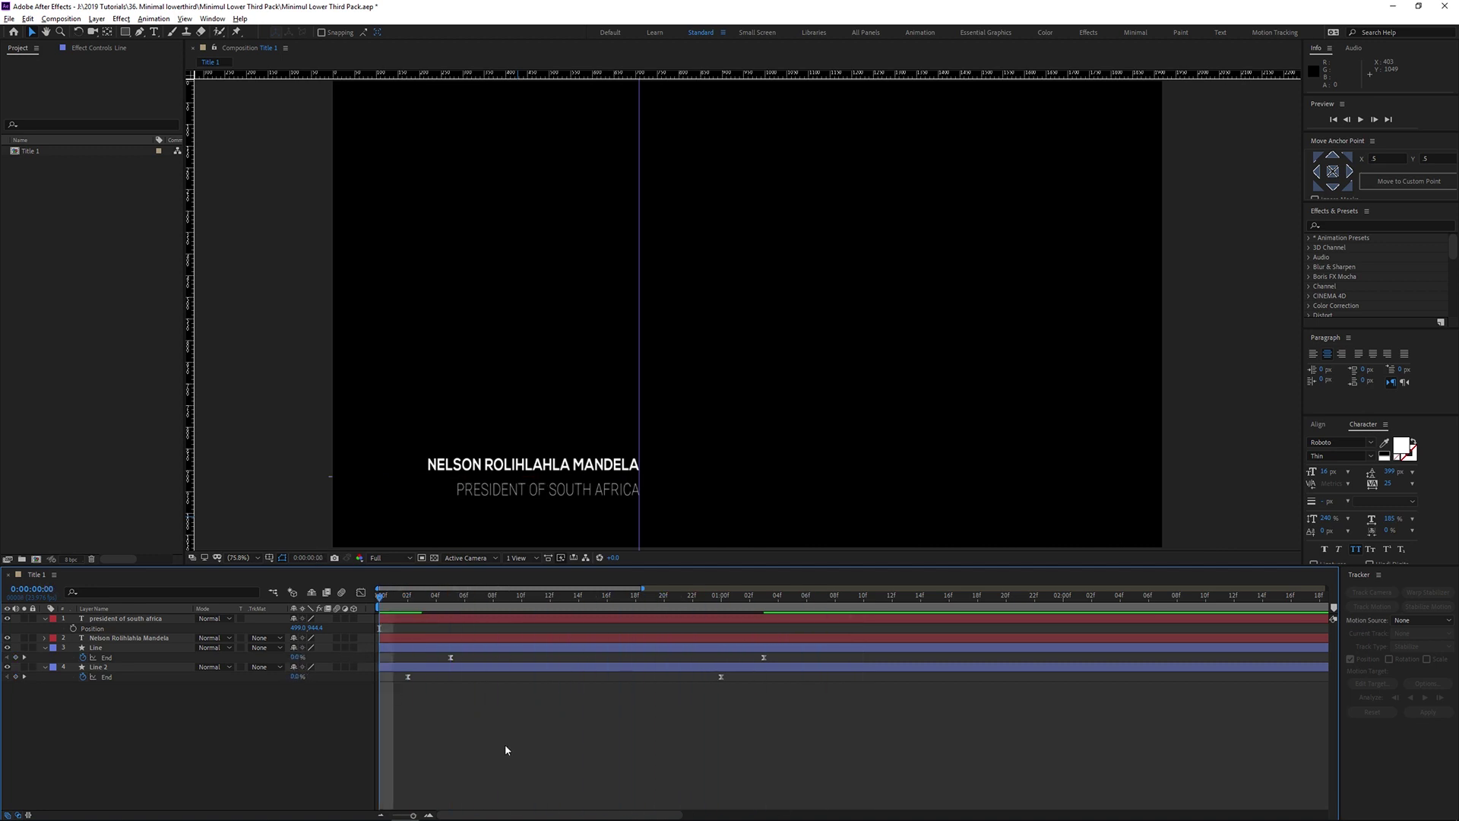
key(space)
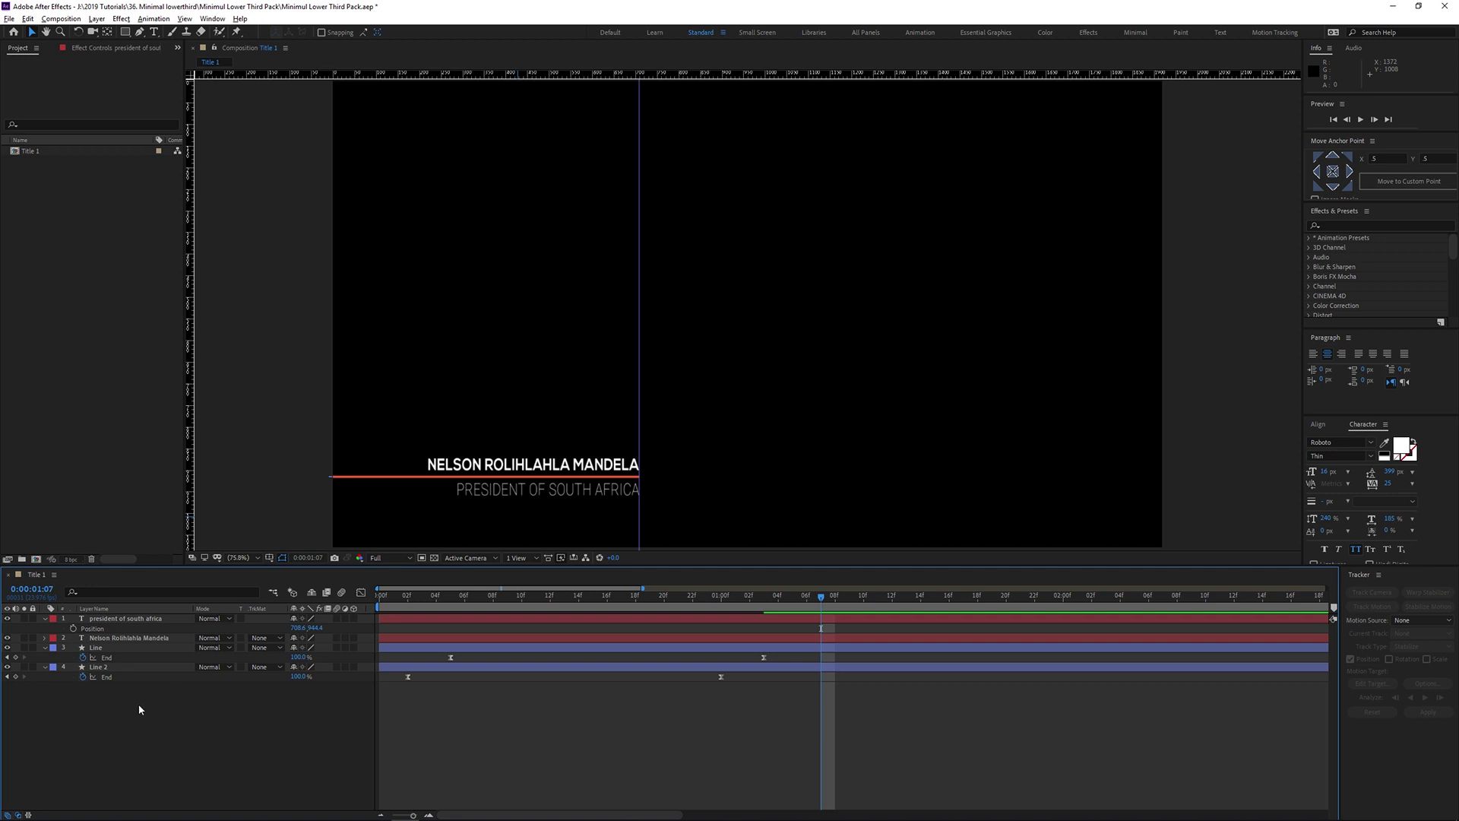
- Rename the name text layer as Text 1 and the subtitle text layer as Text 2
click(117, 637)
key(Return)
text(Text 1)
key(Return)
click(119, 617)
key(Return)
text(Text 2)
key(Return)
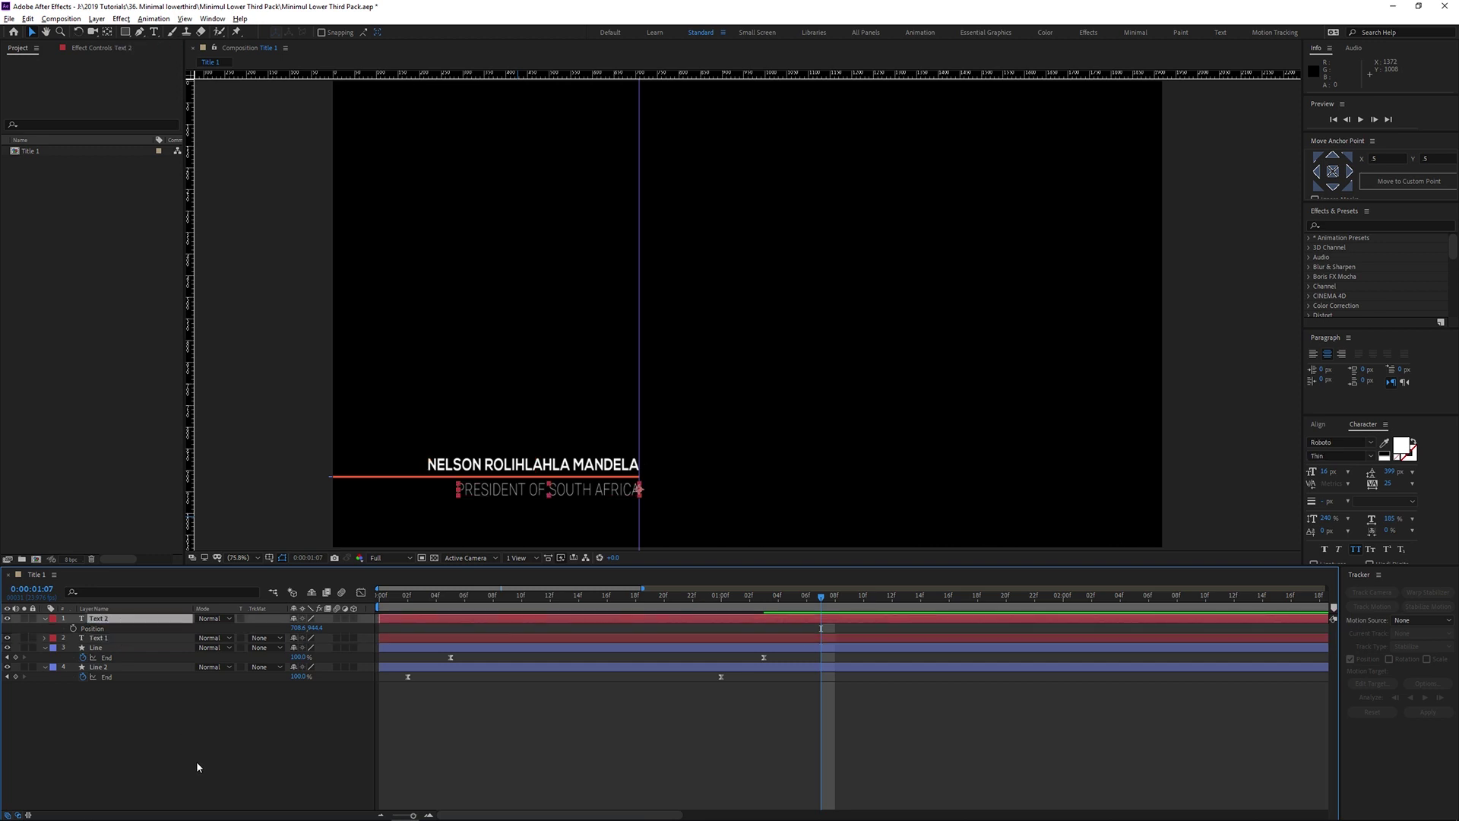
- Keyframe Text 1's Position to rise from just below the line at 0:00:01:01 to its resting place at 0:00:01:12
key(ctrl+Down)
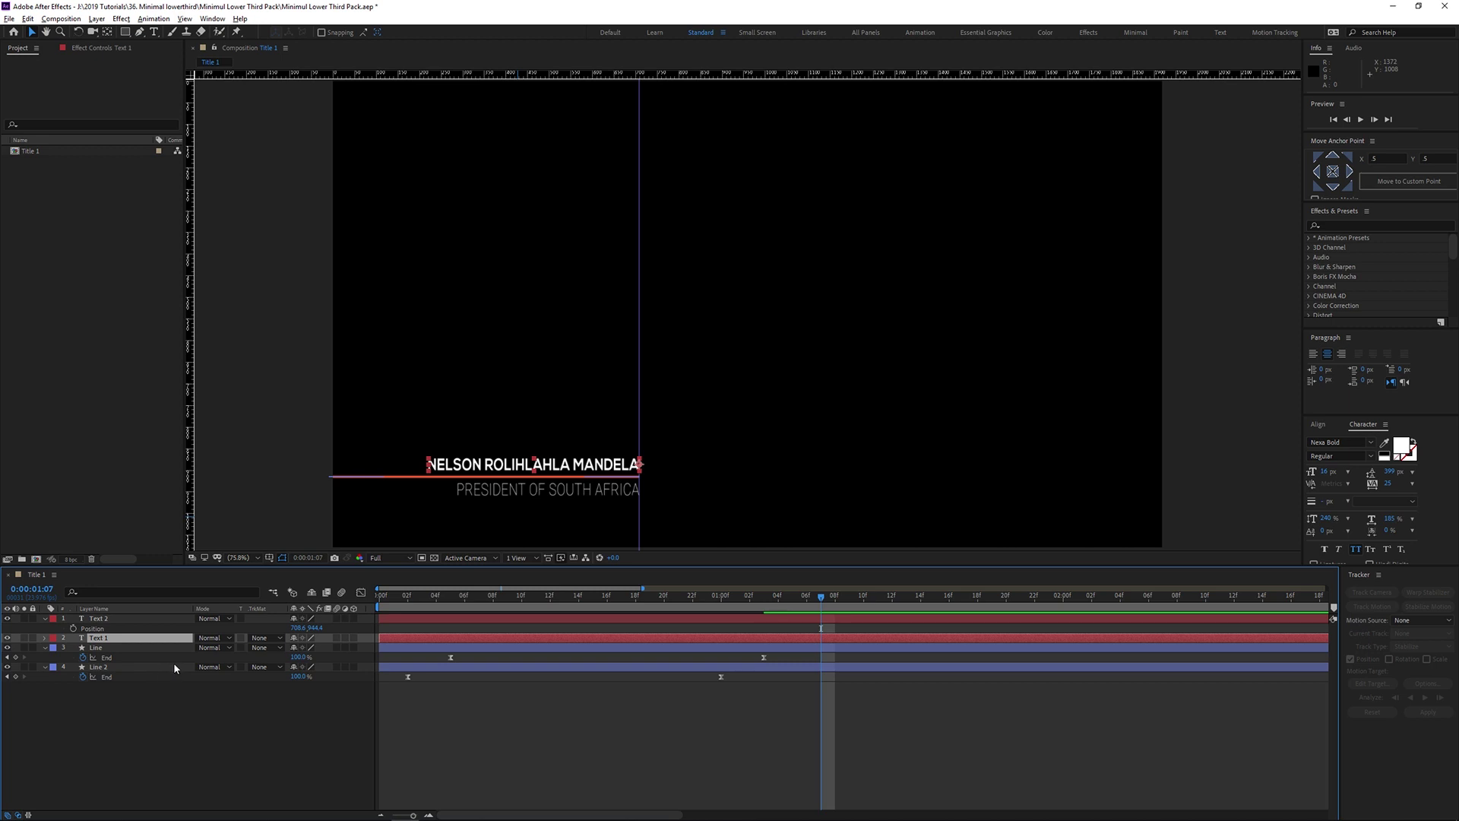
key(p)
click(457, 601)
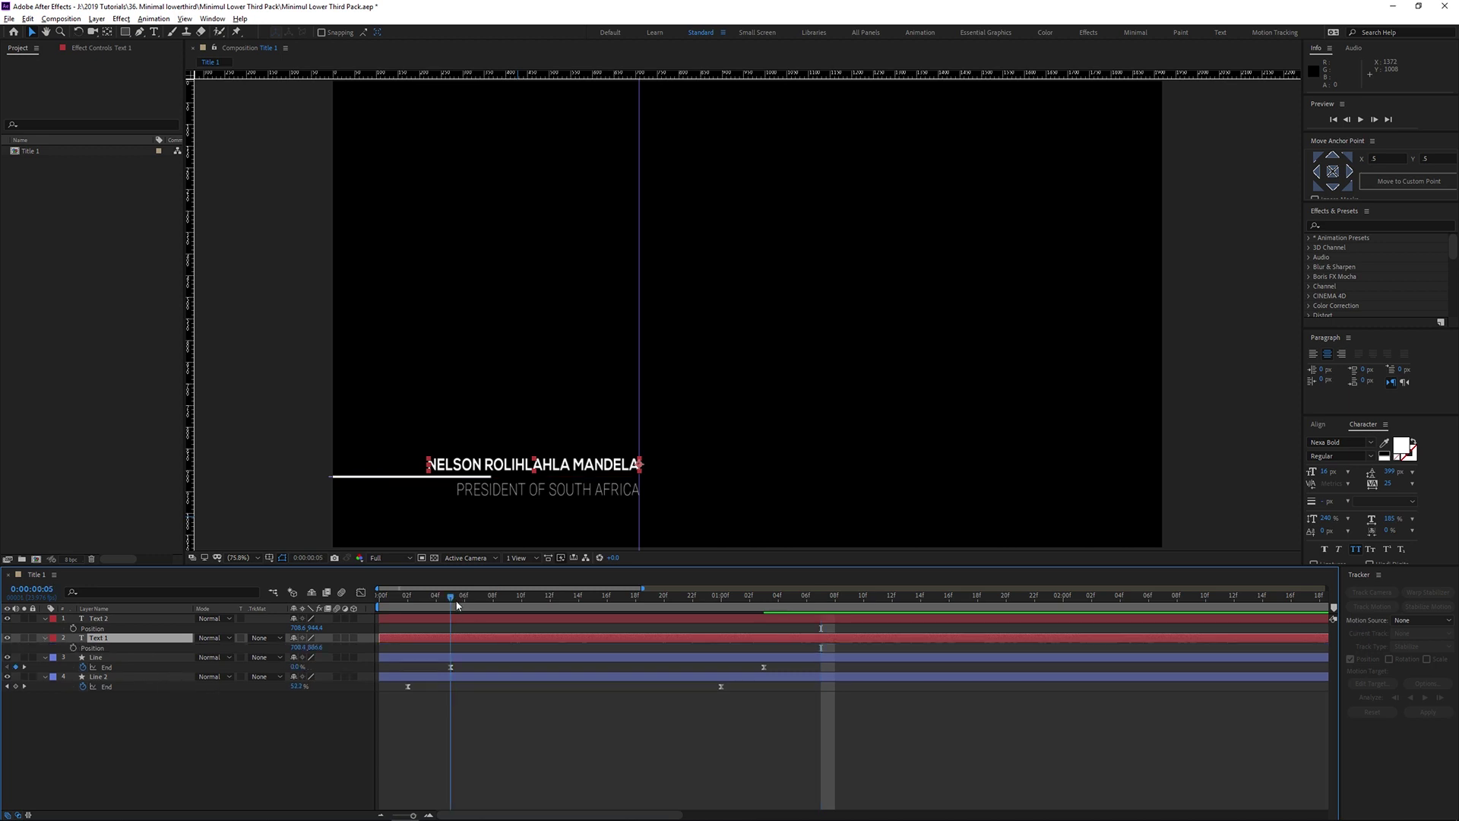
drag(443, 604, 741, 603)
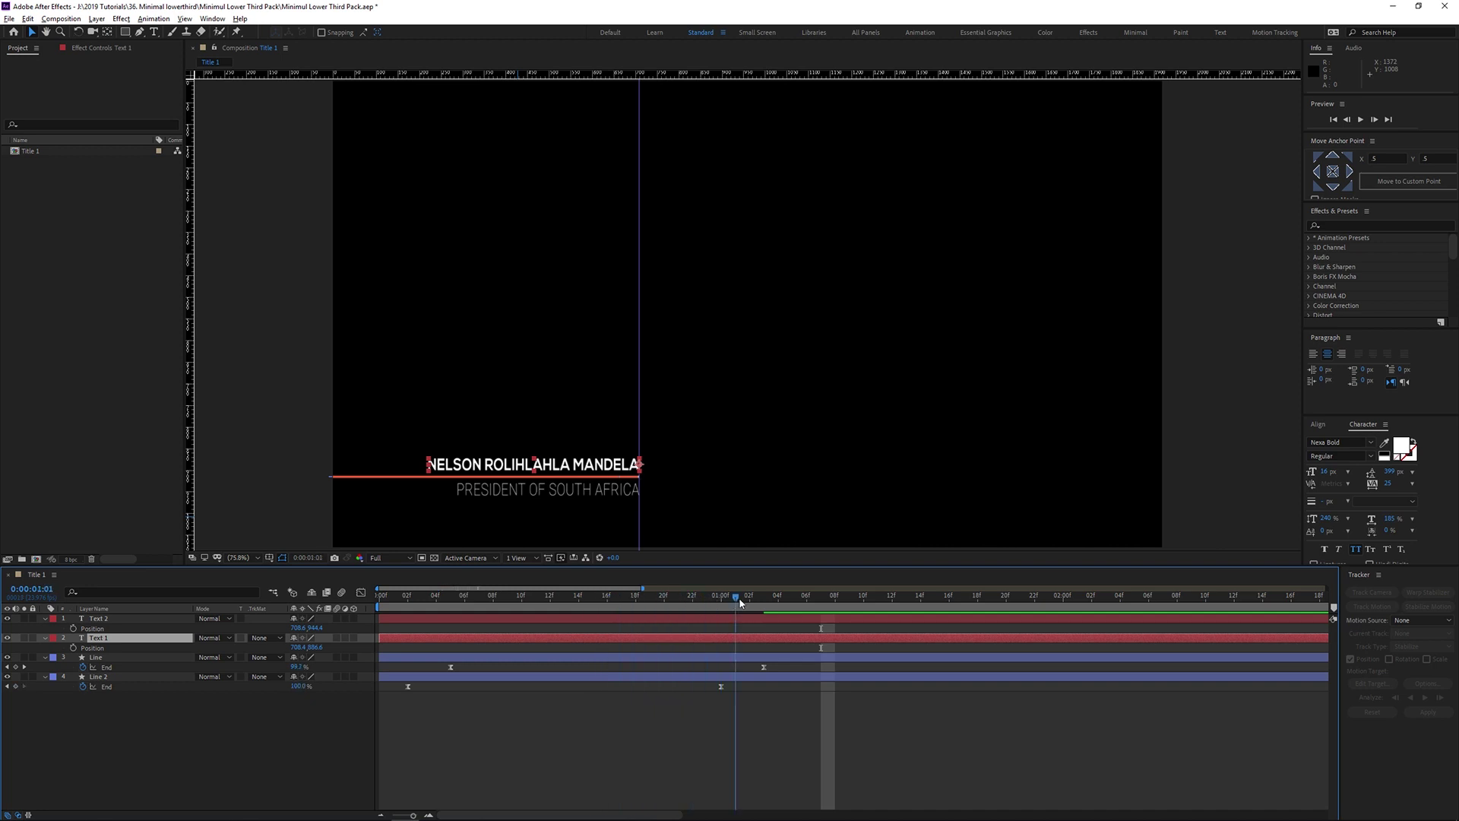
click(73, 648)
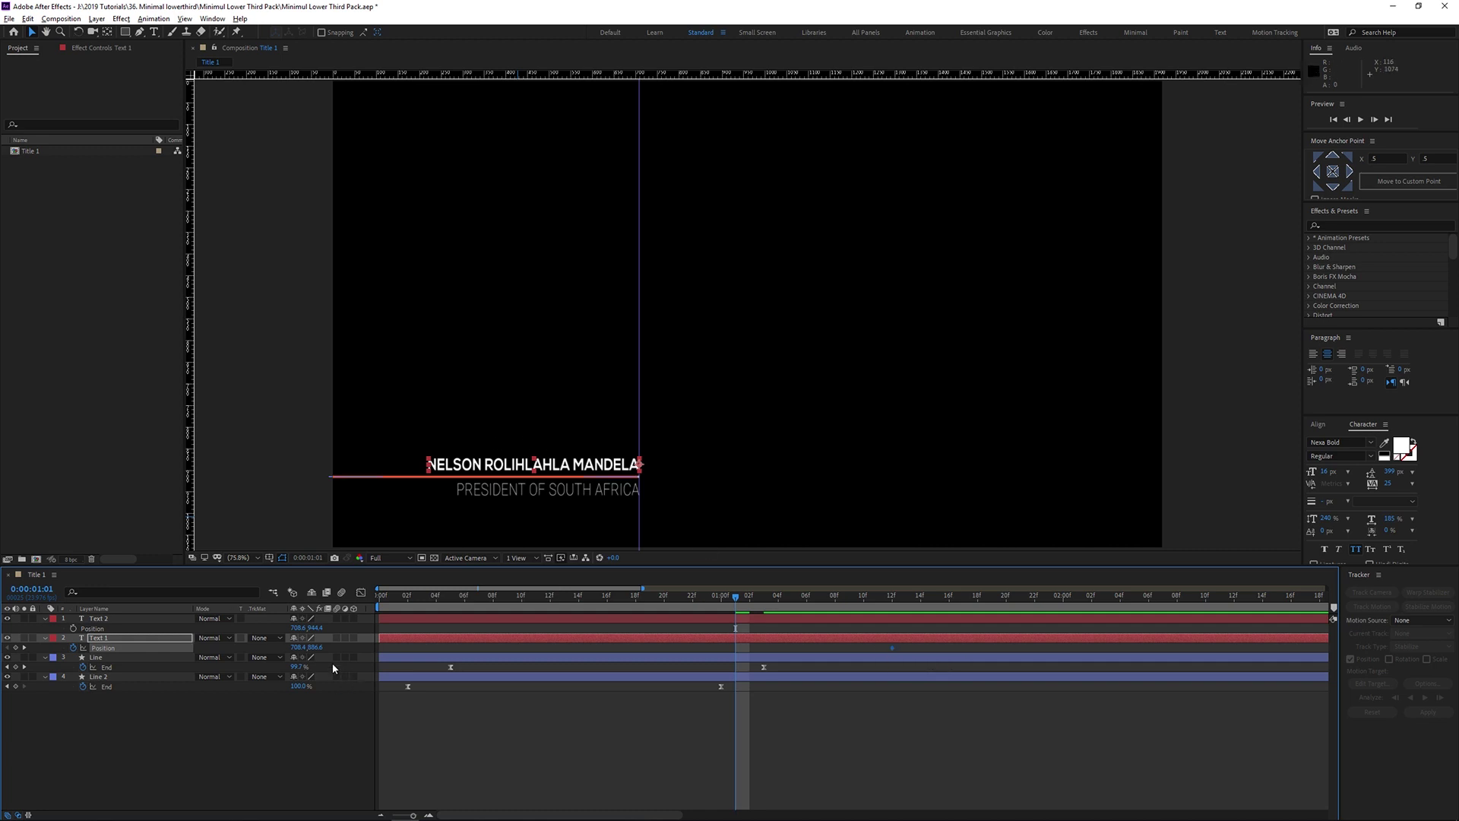
drag(314, 647, 355, 645)
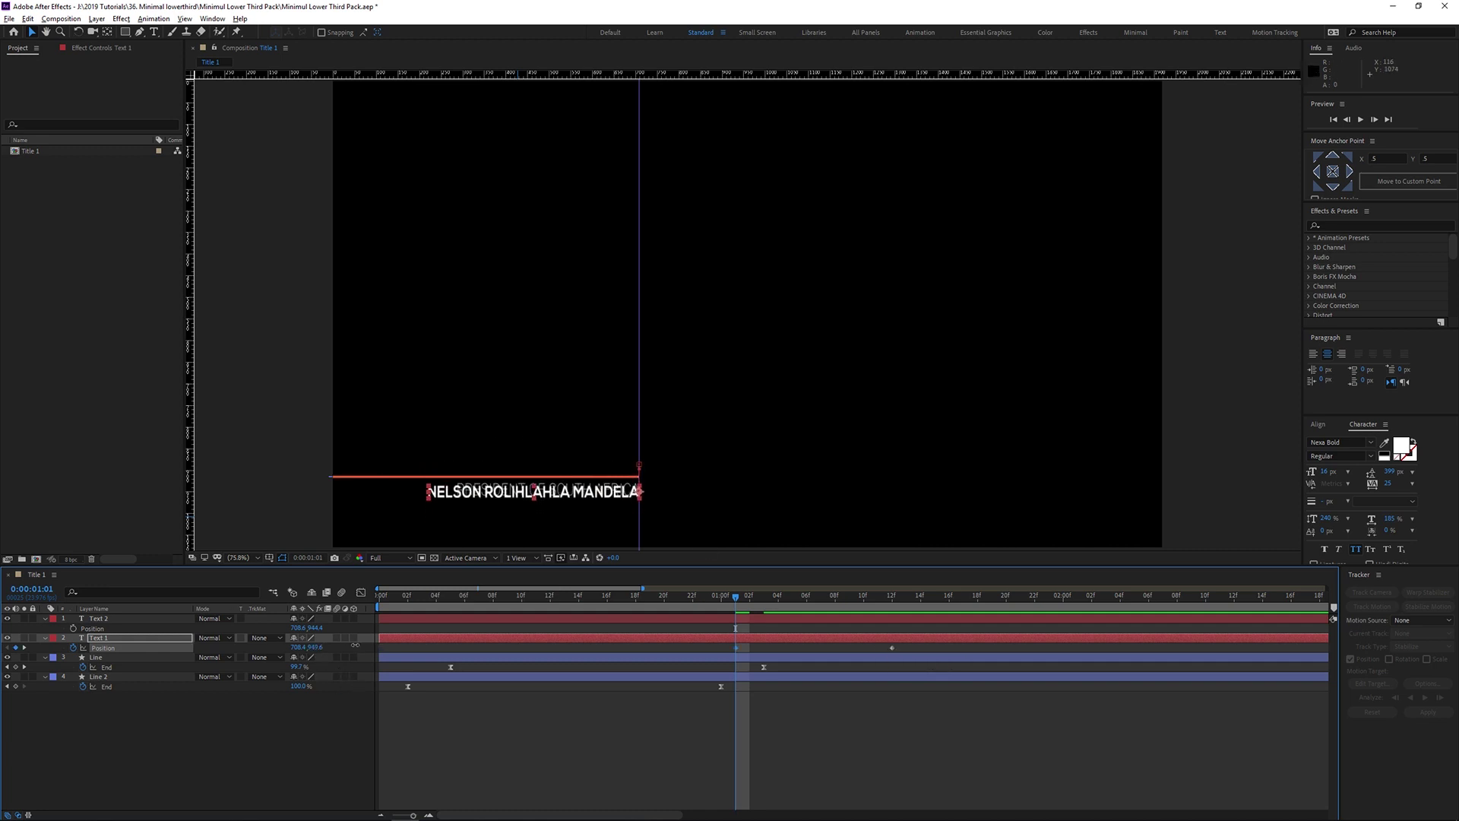
- Shape Text 1's Position speed curve into a fast start with a long ease-out, and extend its final keyframe to 0:00:01:19
drag(912, 645, 711, 658)
click(360, 593)
drag(696, 725, 736, 779)
drag(866, 781, 813, 779)
click(727, 599)
drag(727, 599, 963, 601)
drag(893, 780, 991, 779)
drag(749, 600, 1048, 599)
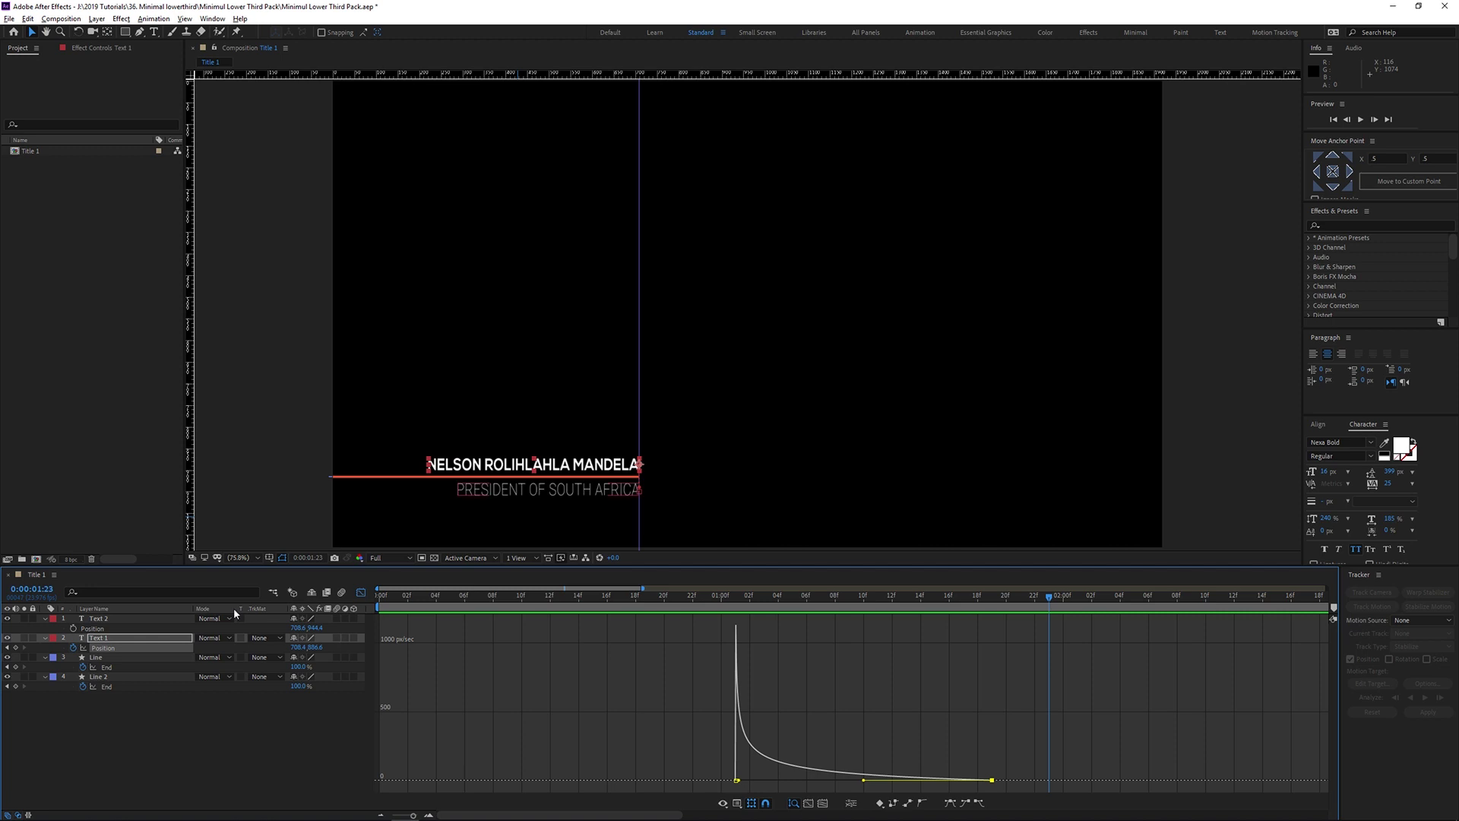
- Keyframe Text 2's Position to drop from above the line at 0:00:01:06 to its resting place at 0:00:02:01
click(120, 617)
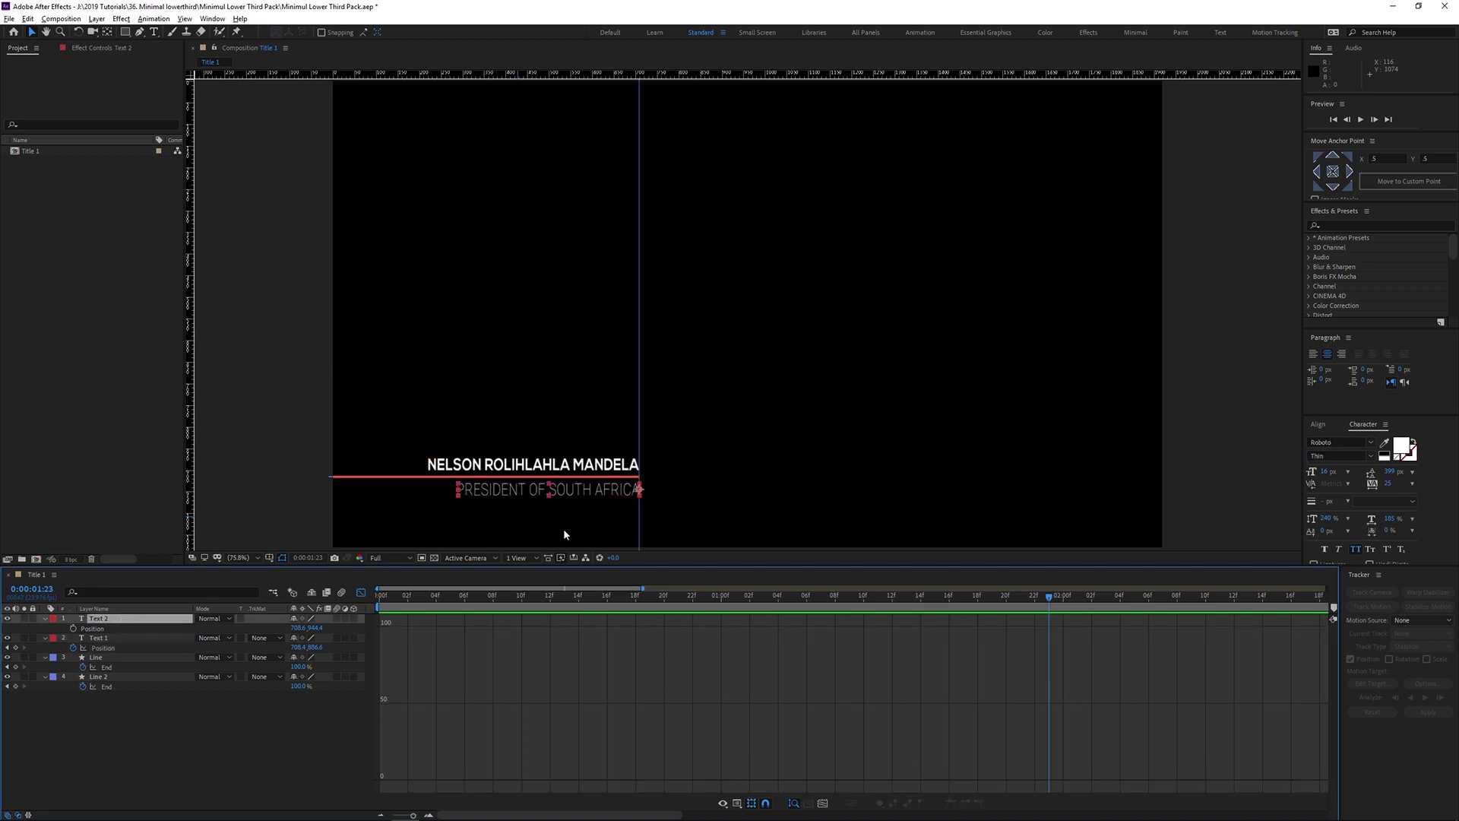
click(361, 592)
key(u)
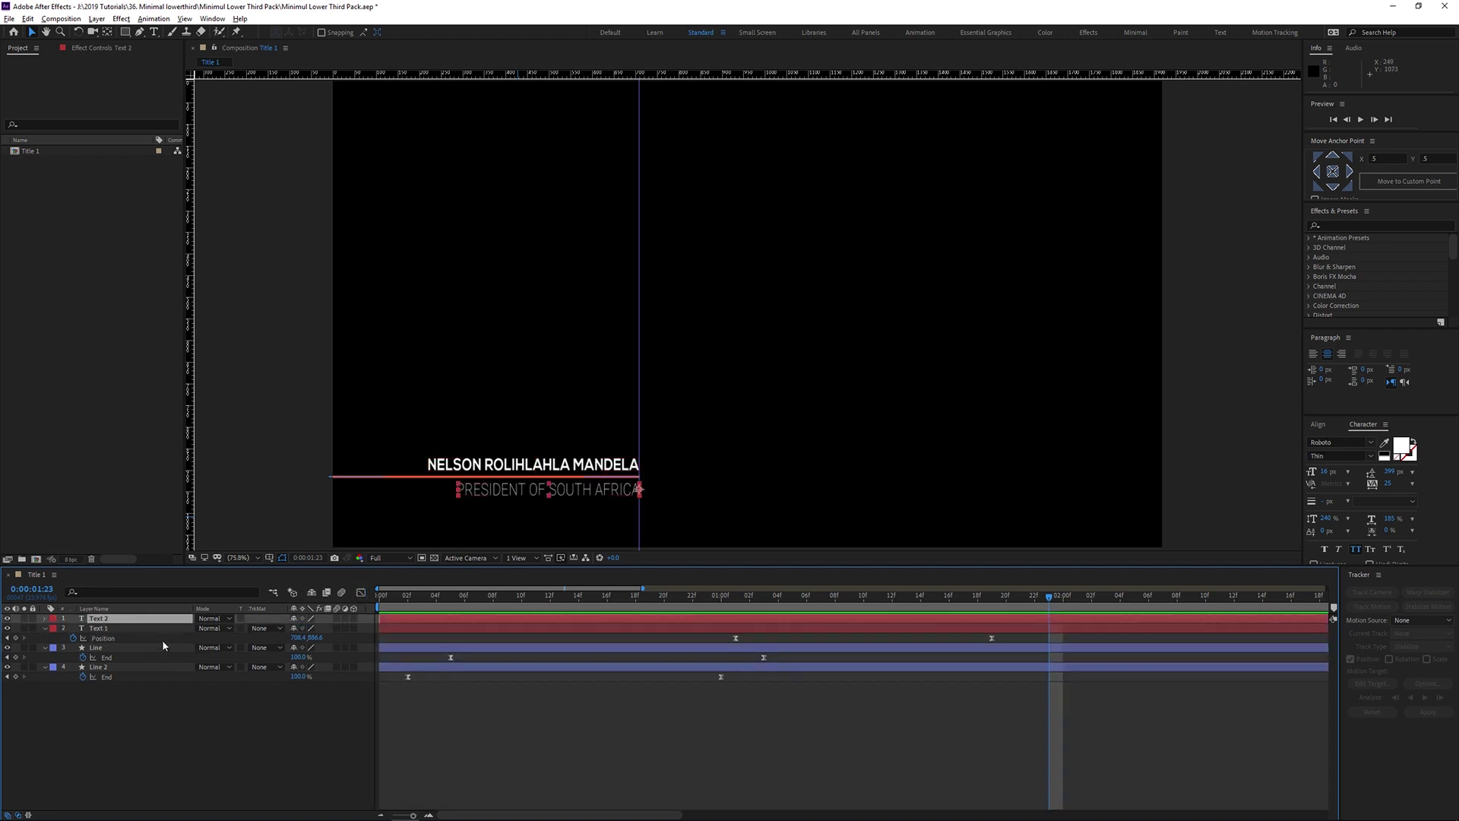
key(p)
click(73, 627)
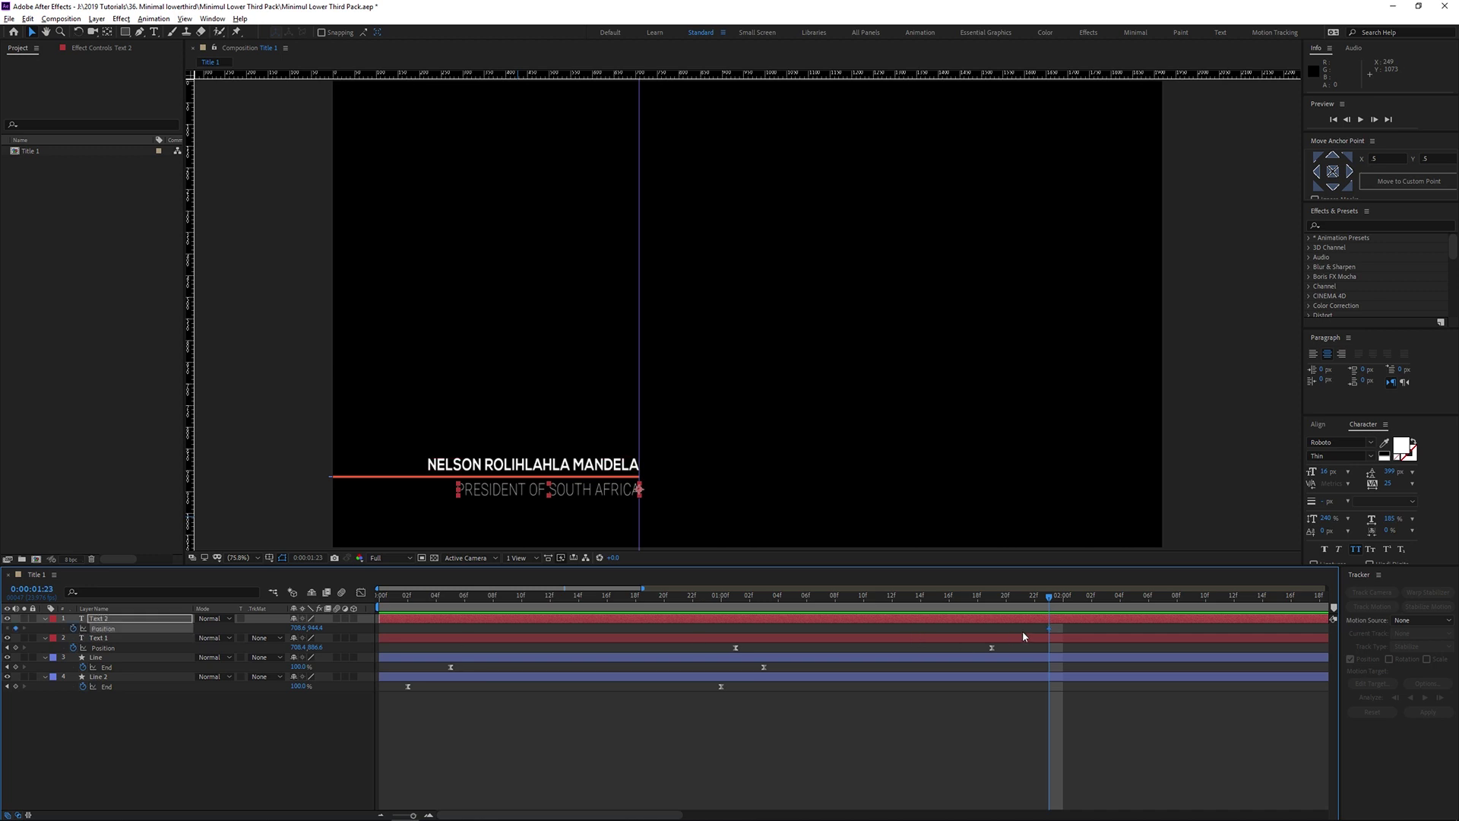
drag(1049, 632, 842, 632)
drag(799, 630, 1077, 630)
click(806, 598)
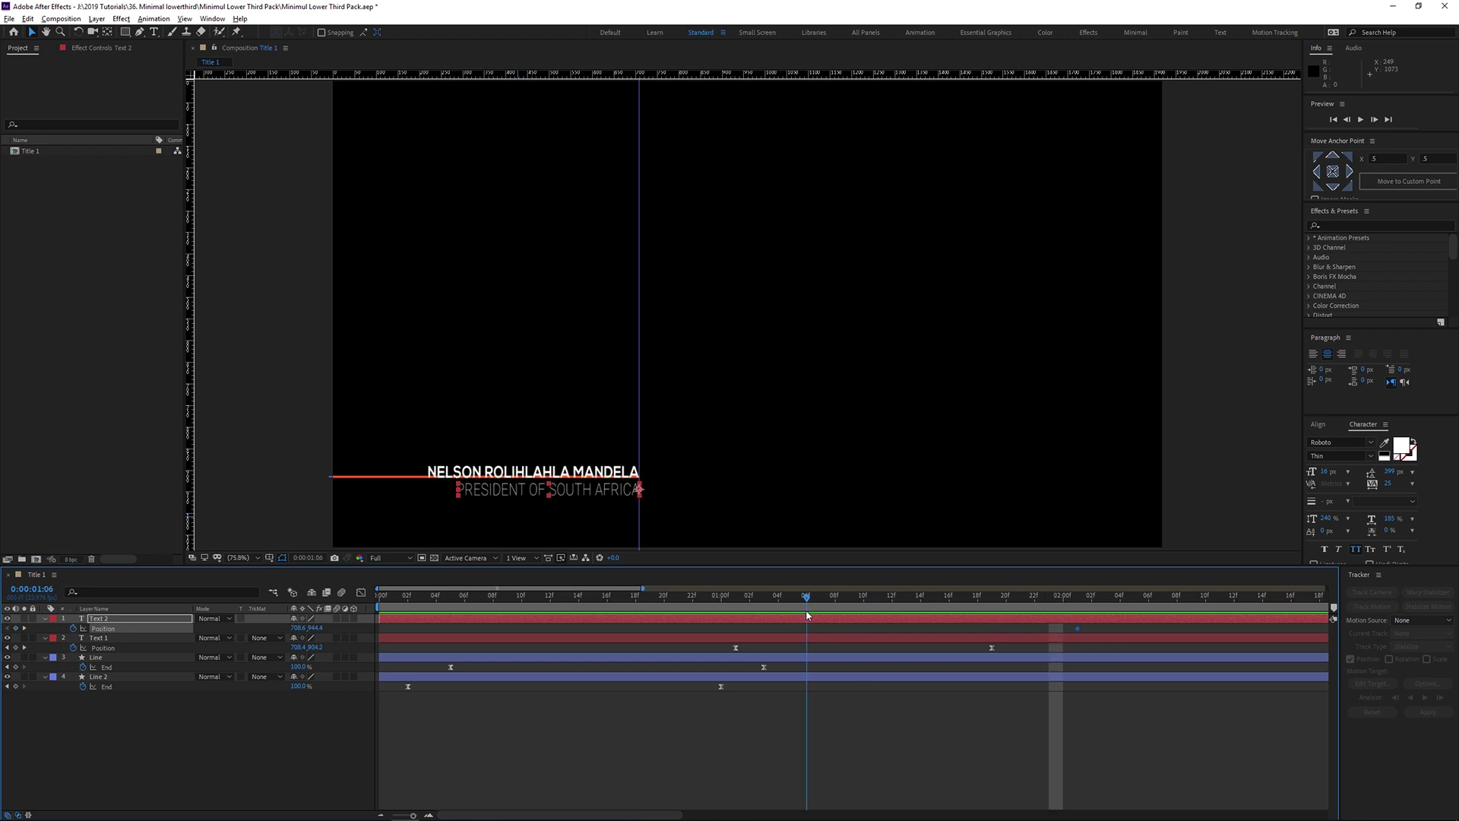
drag(315, 628, 284, 629)
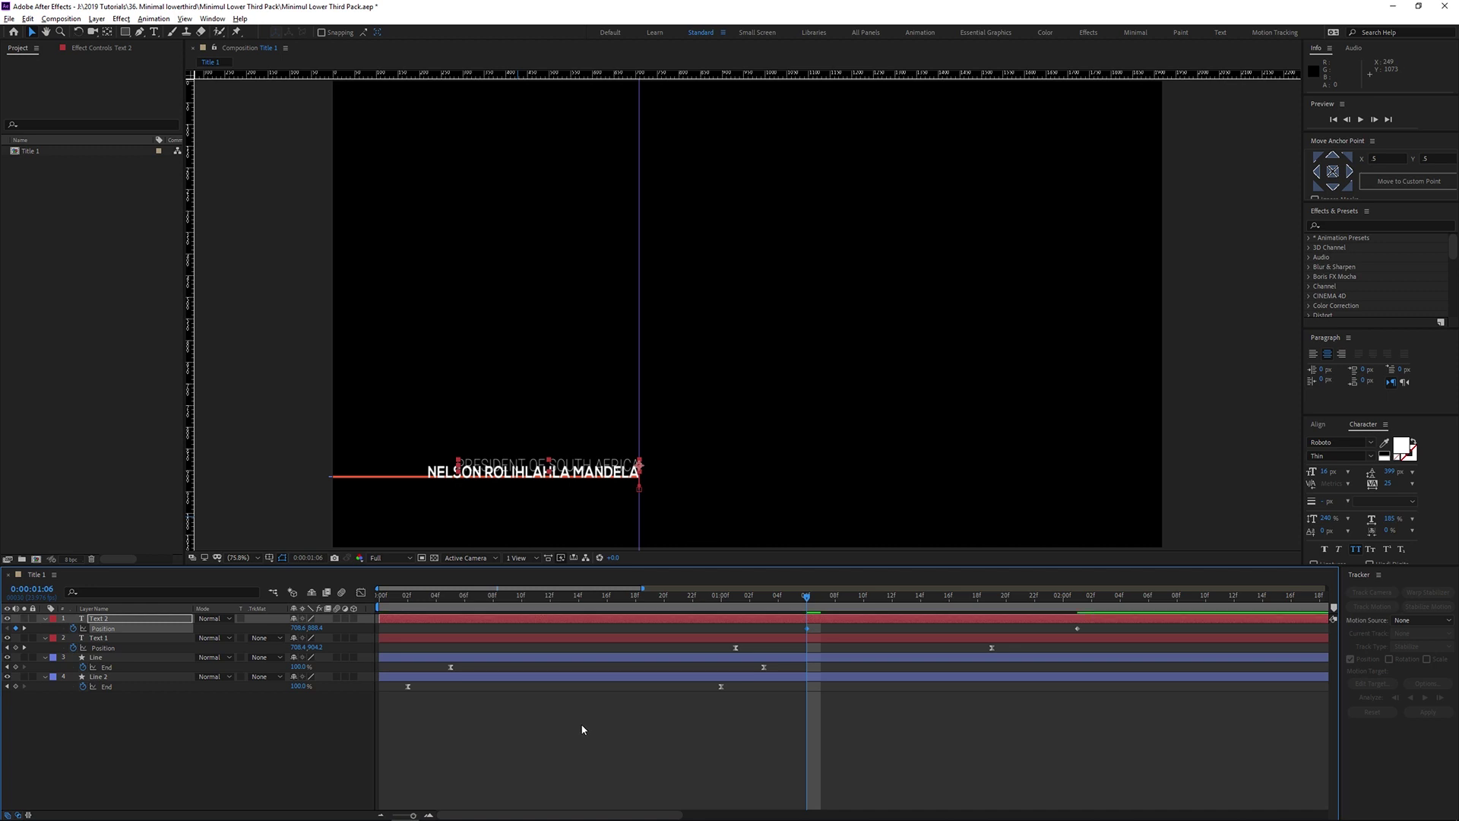
- Shape Text 2's Position speed curve into a fast start with a long ease-out, and preview the text animation
drag(778, 625, 1125, 647)
click(361, 591)
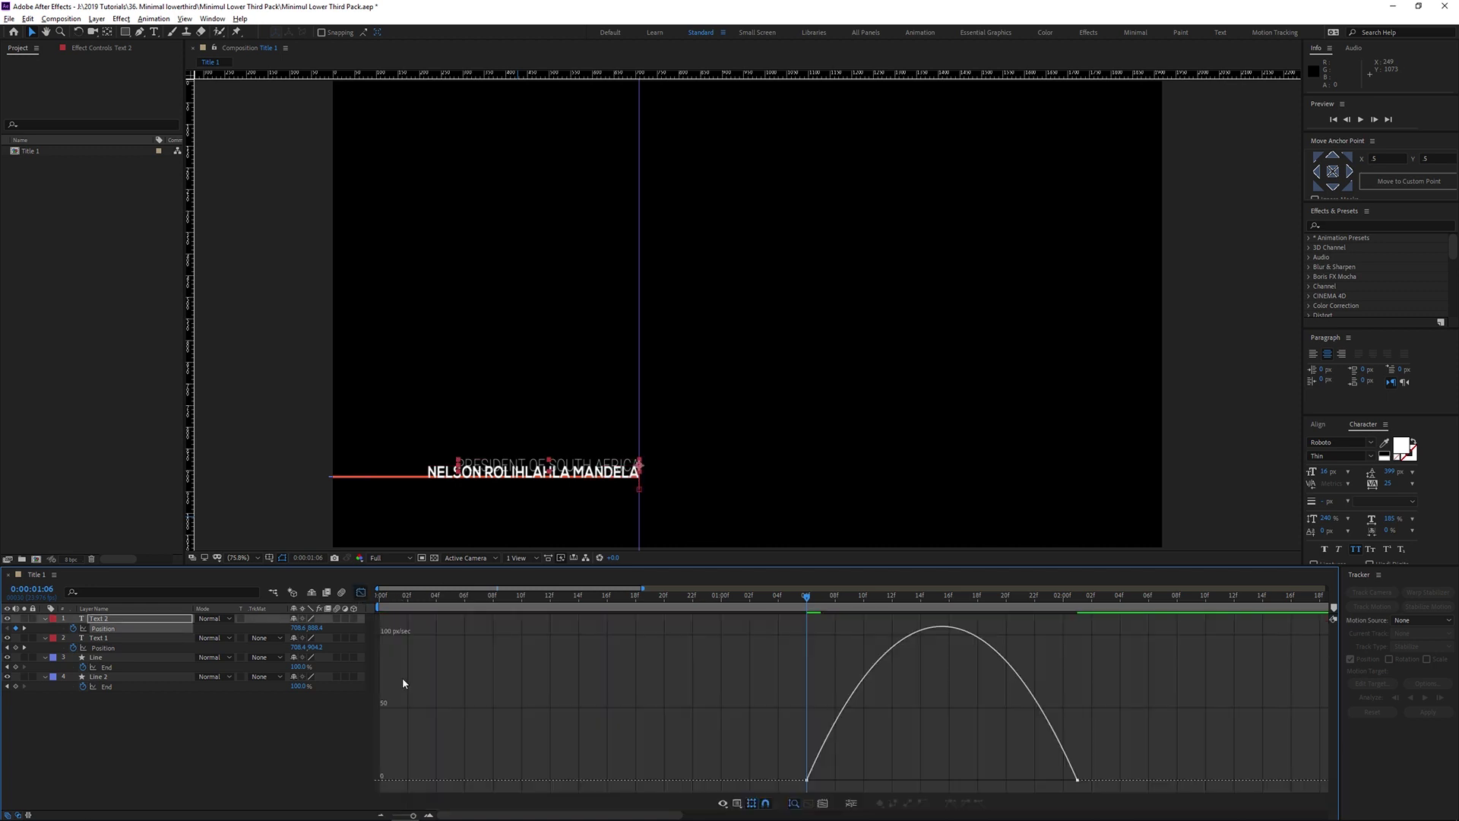
mouse_move(825, 782)
mouse_down()
mouse_move(837, 789)
mouse_move(808, 781)
mouse_up()
drag(1032, 780, 942, 780)
click(763, 597)
key(space)
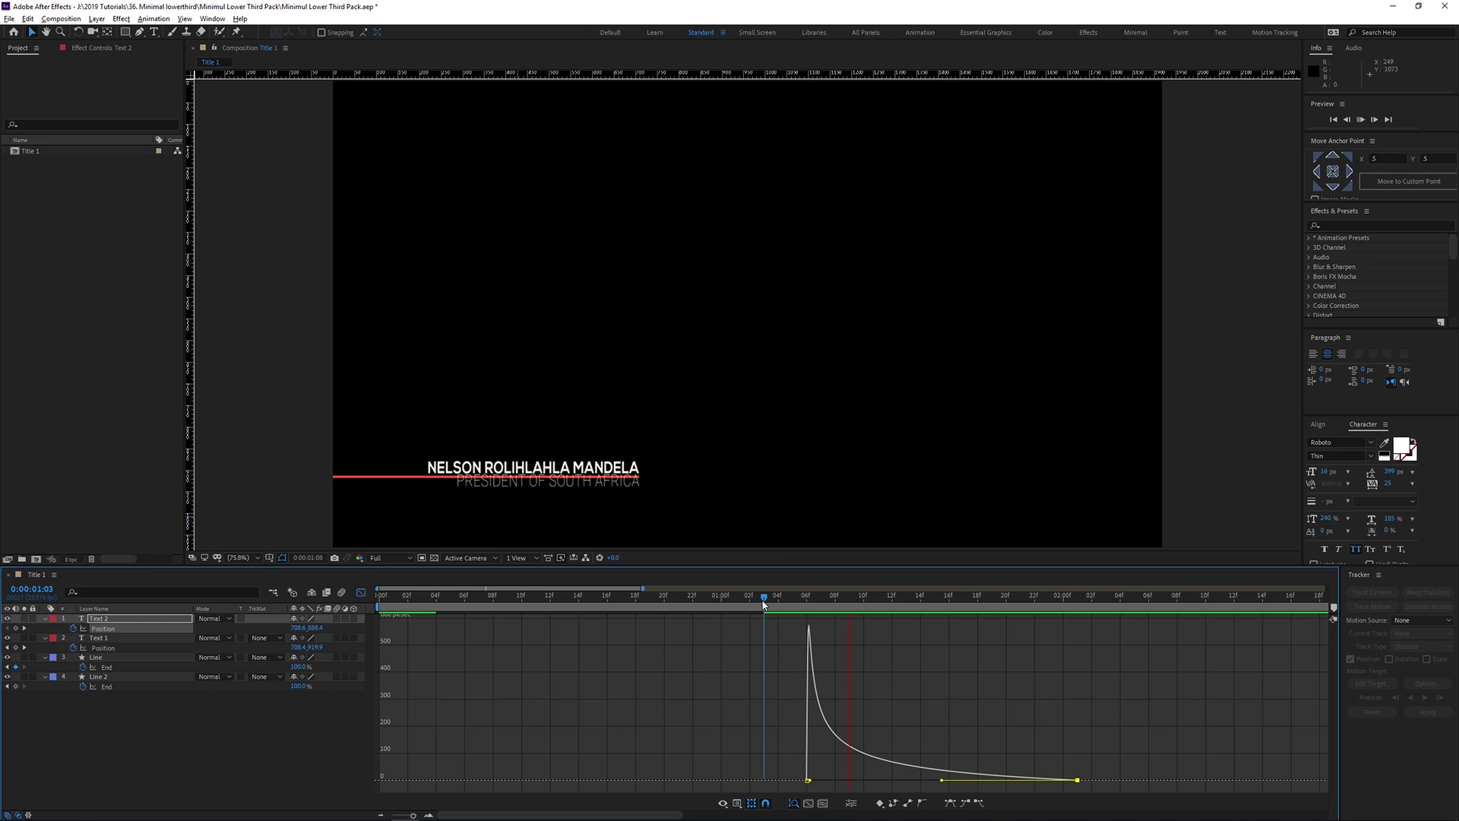
key(shift+F3)
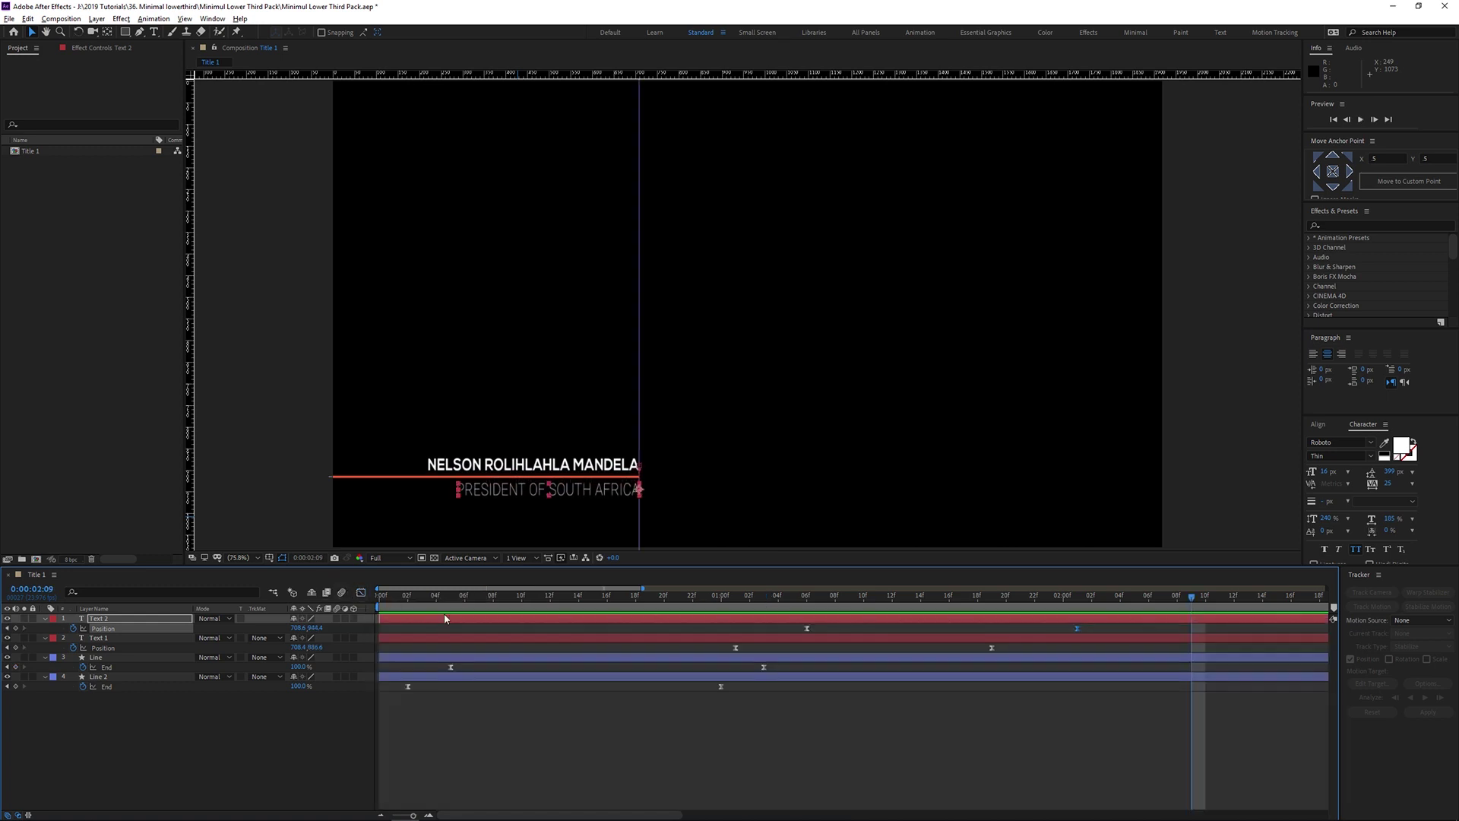
- Delay both of Text 2's Position keyframes by two frames so they start at 0:00:01:08, and scrub through the animation
drag(794, 634, 1106, 627)
mouse_move(427, 596)
mouse_down()
mouse_move(392, 597)
mouse_move(411, 603)
mouse_up()
drag(472, 602, 863, 602)
click(284, 729)
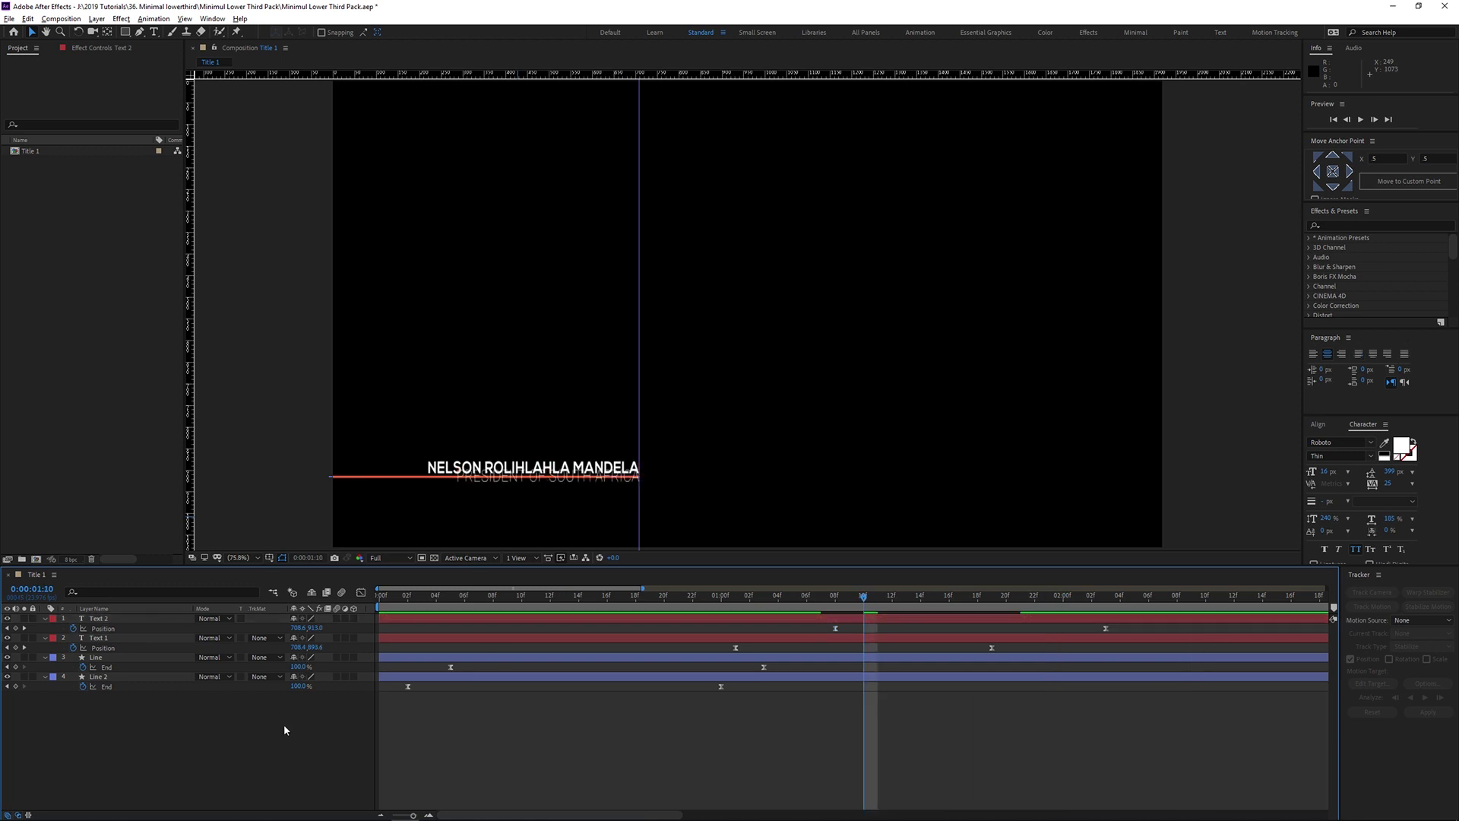
- Create a 1920 × 1080 px solid named "Matt 1"
key(ctrl+y)
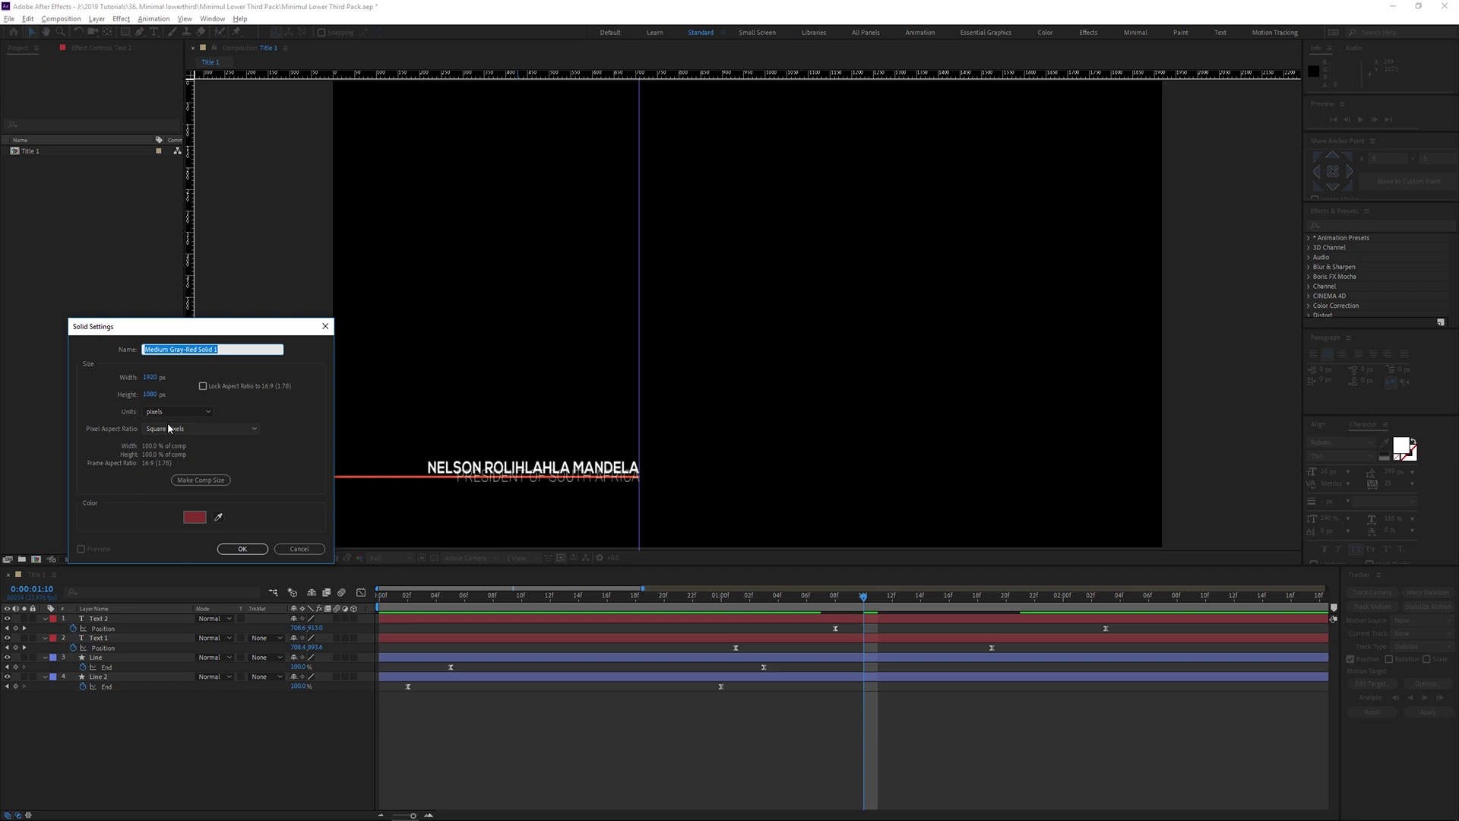
text(Matt)
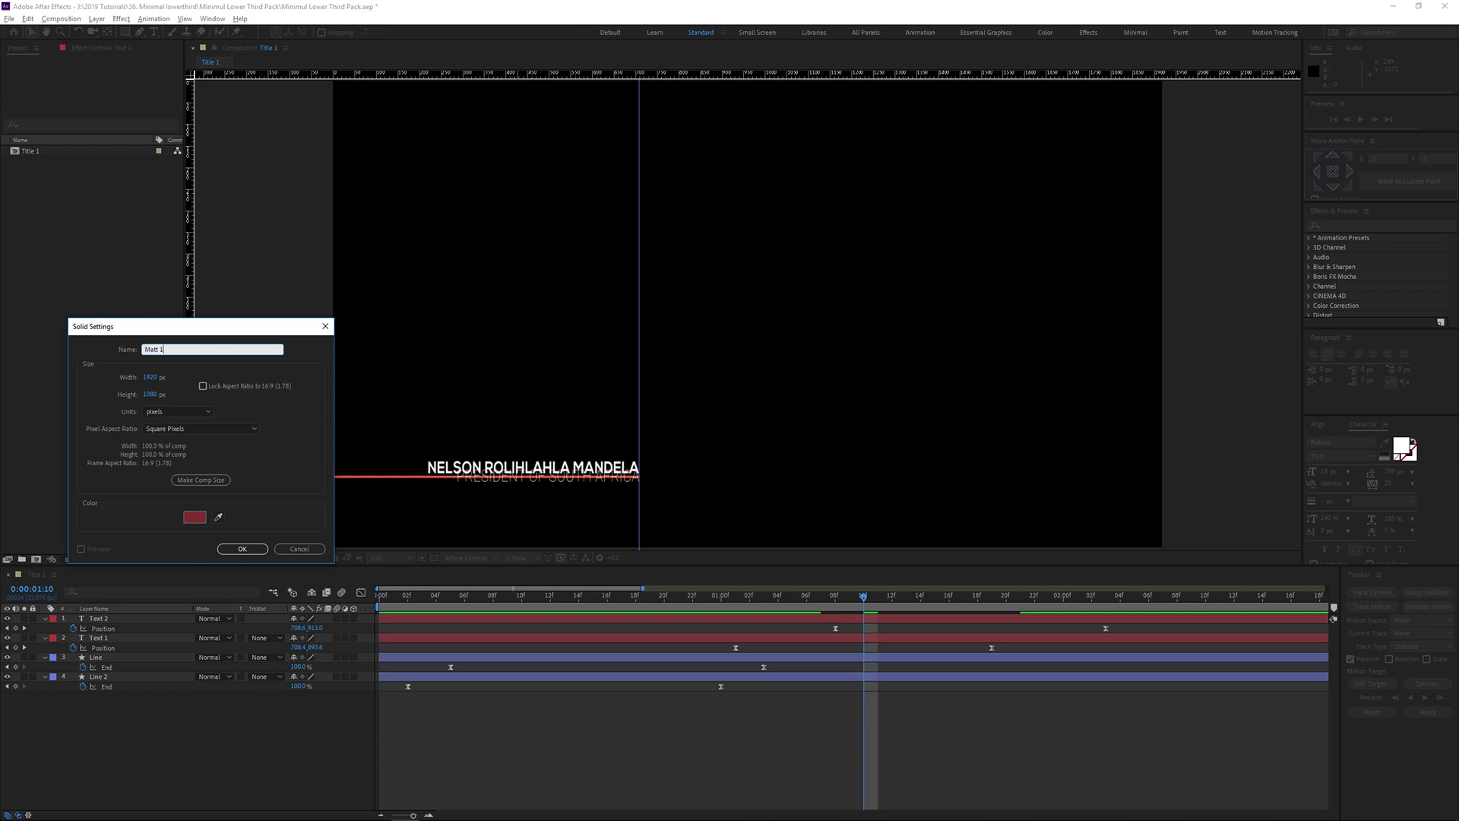
key(Return)
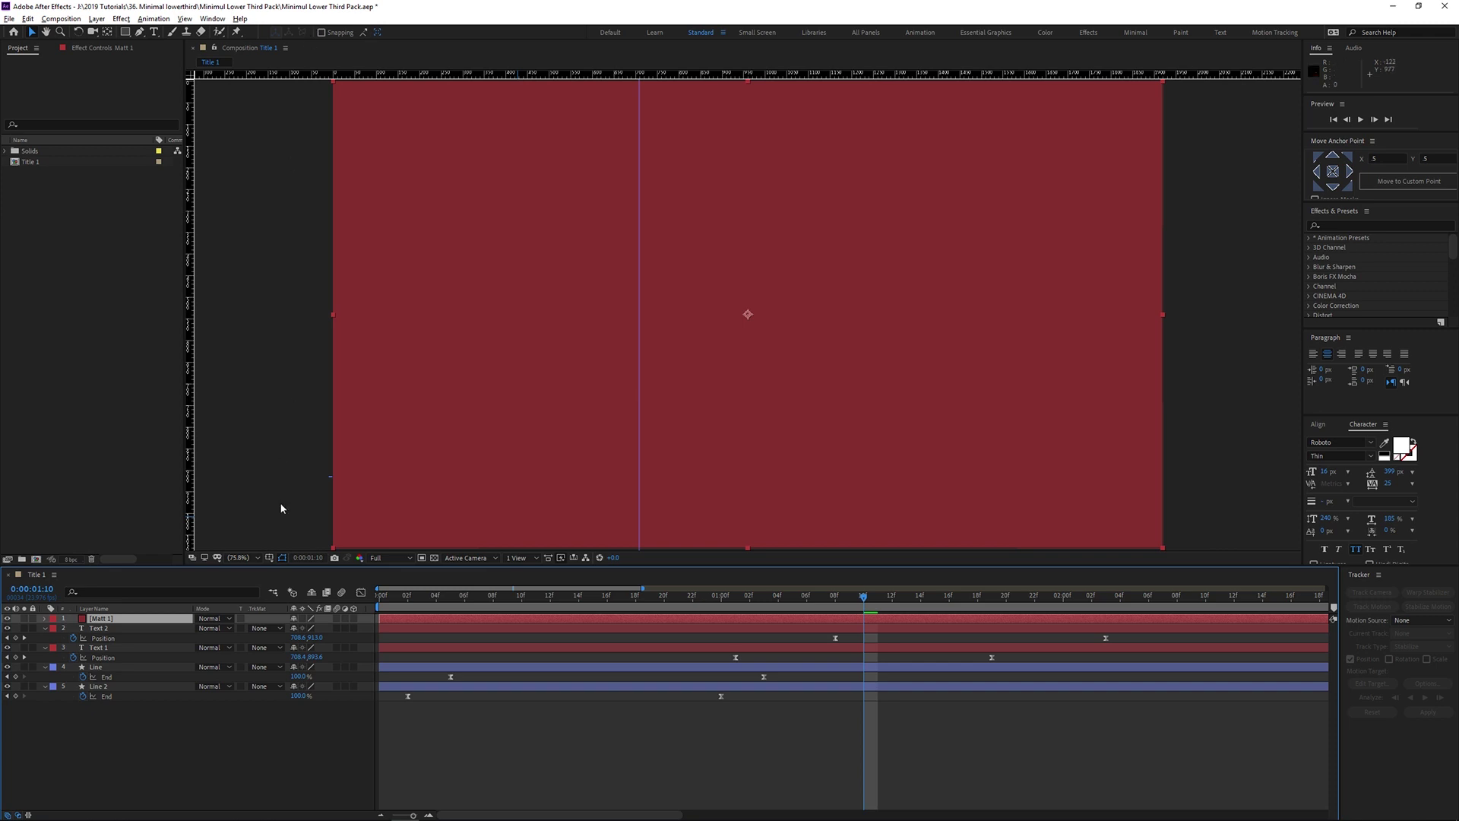
- Change the color of the Matt 1 solid to white (FFFFFF)
key(ctrl+shift+y)
drag(149, 13, 369, 87)
click(352, 273)
drag(175, 145, 9, 36)
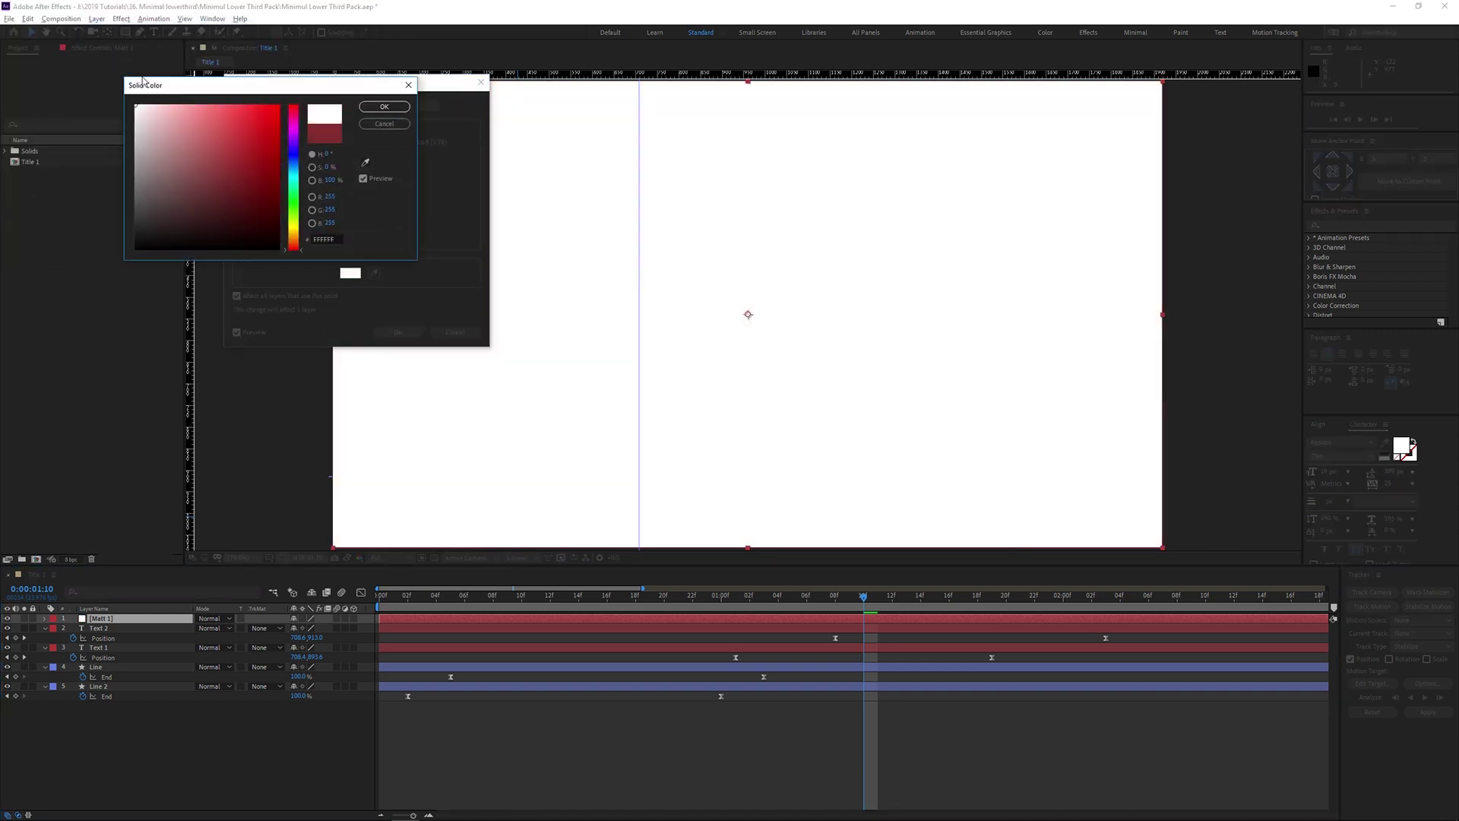
click(384, 107)
click(398, 332)
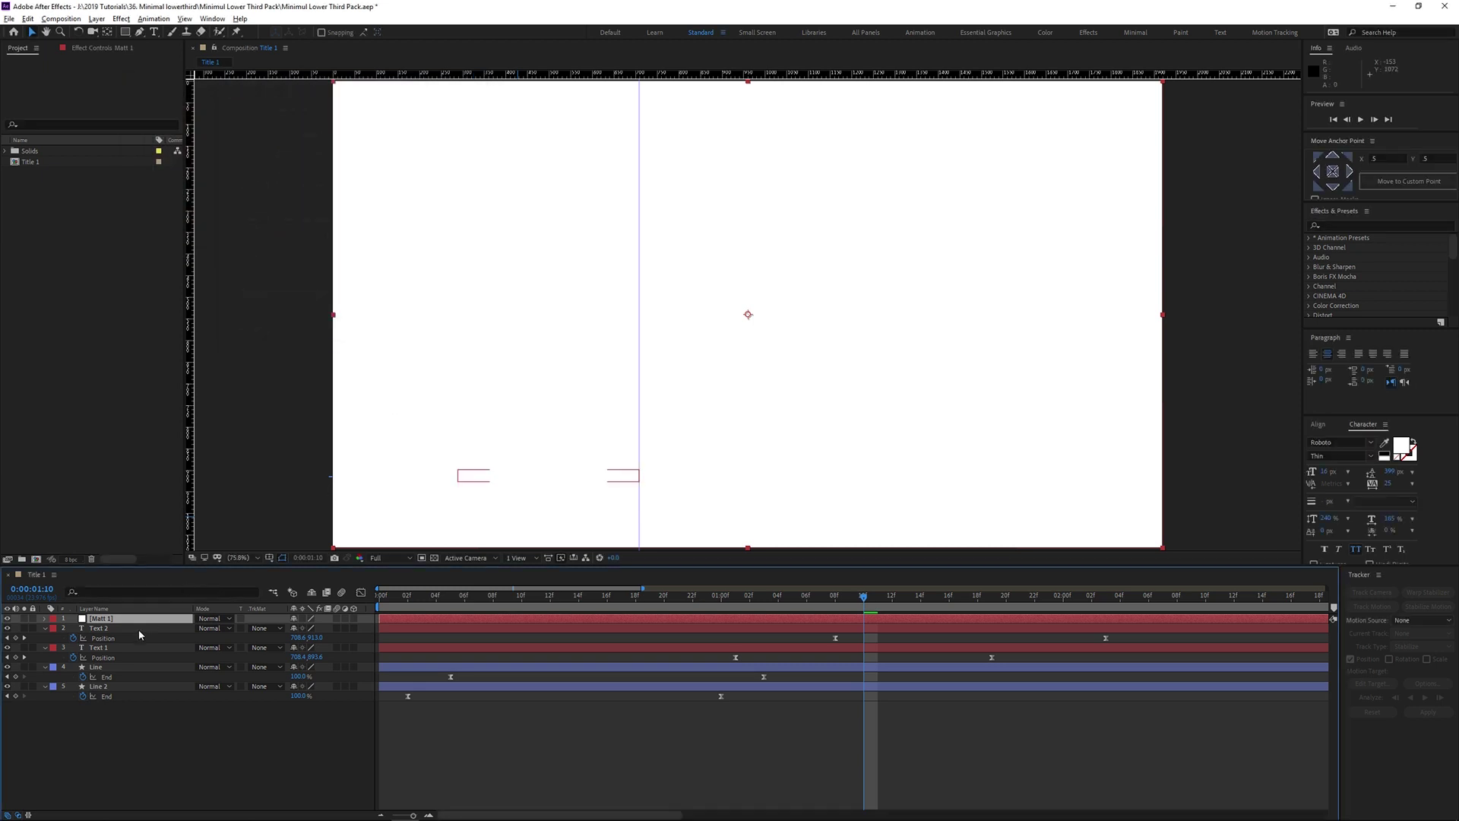
- Move the Matt 1 solid down until its upper edge meets the line, and reorder it directly above Text 1
drag(805, 144, 748, 514)
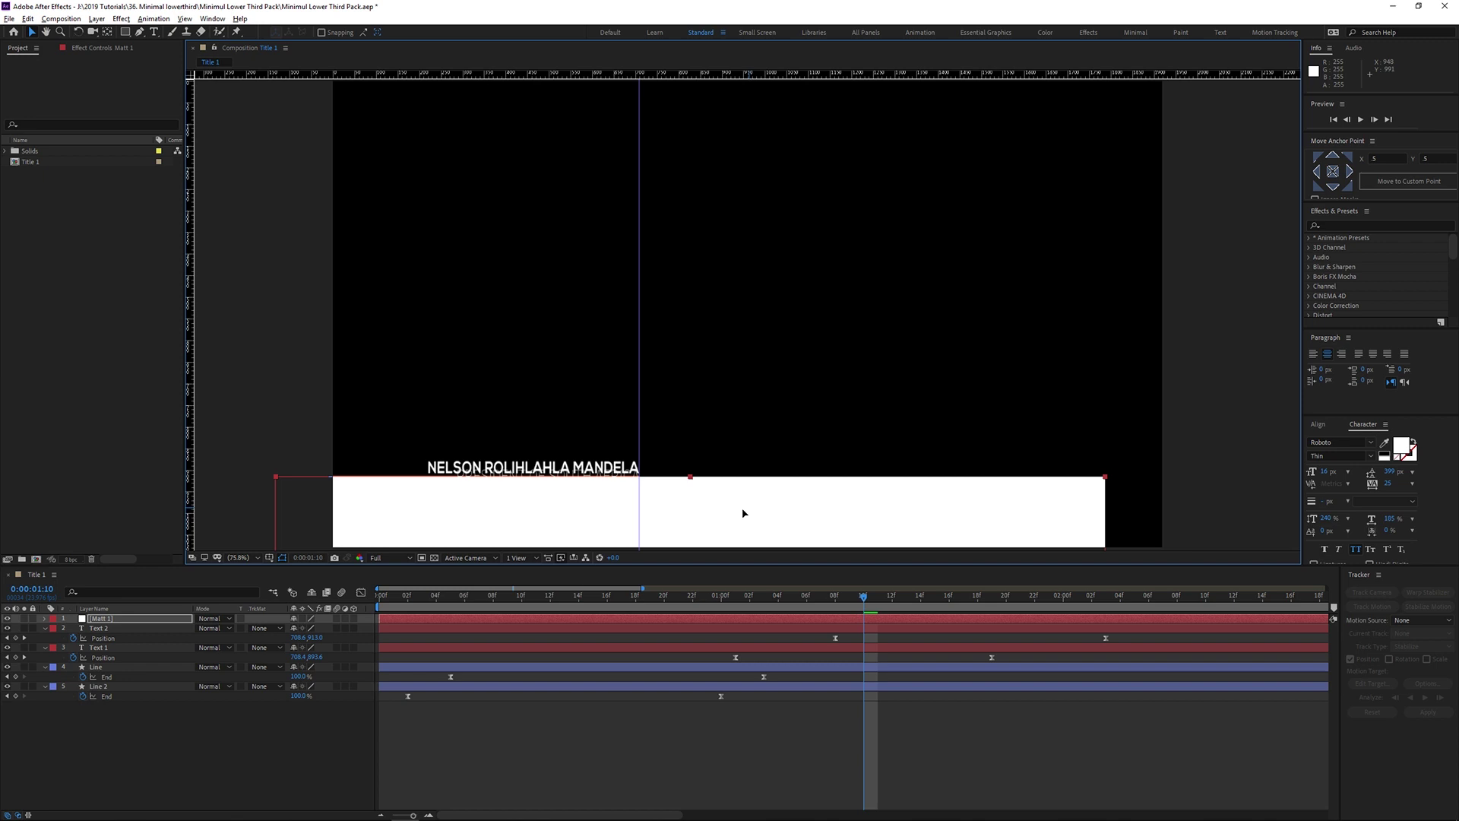
click(145, 752)
drag(103, 623, 114, 644)
- Try an Alpha Matte from Matt 1 on Text 1 and scrub to check how the text is masked
click(275, 650)
click(275, 648)
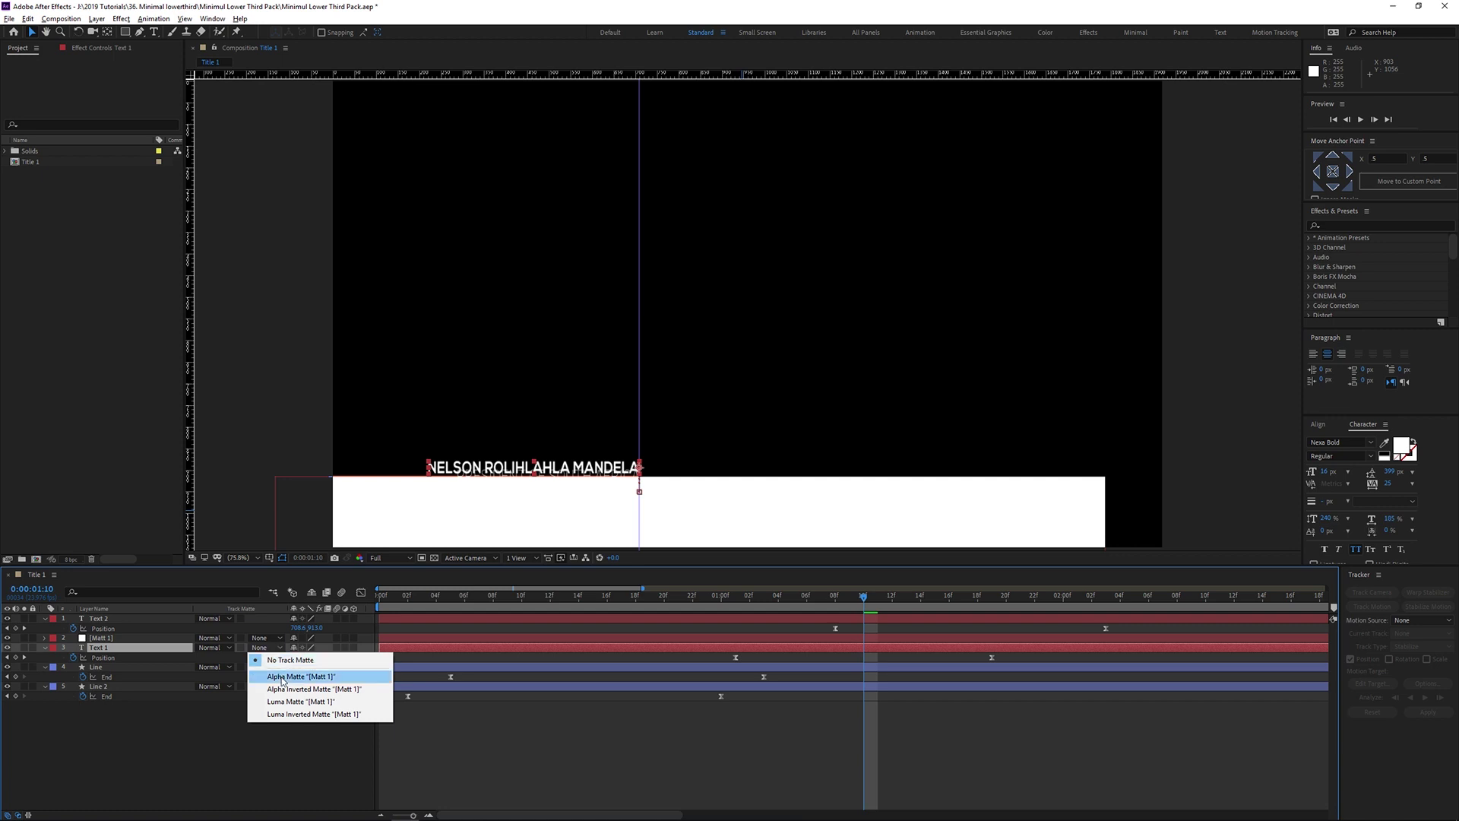
click(284, 677)
drag(862, 601, 697, 620)
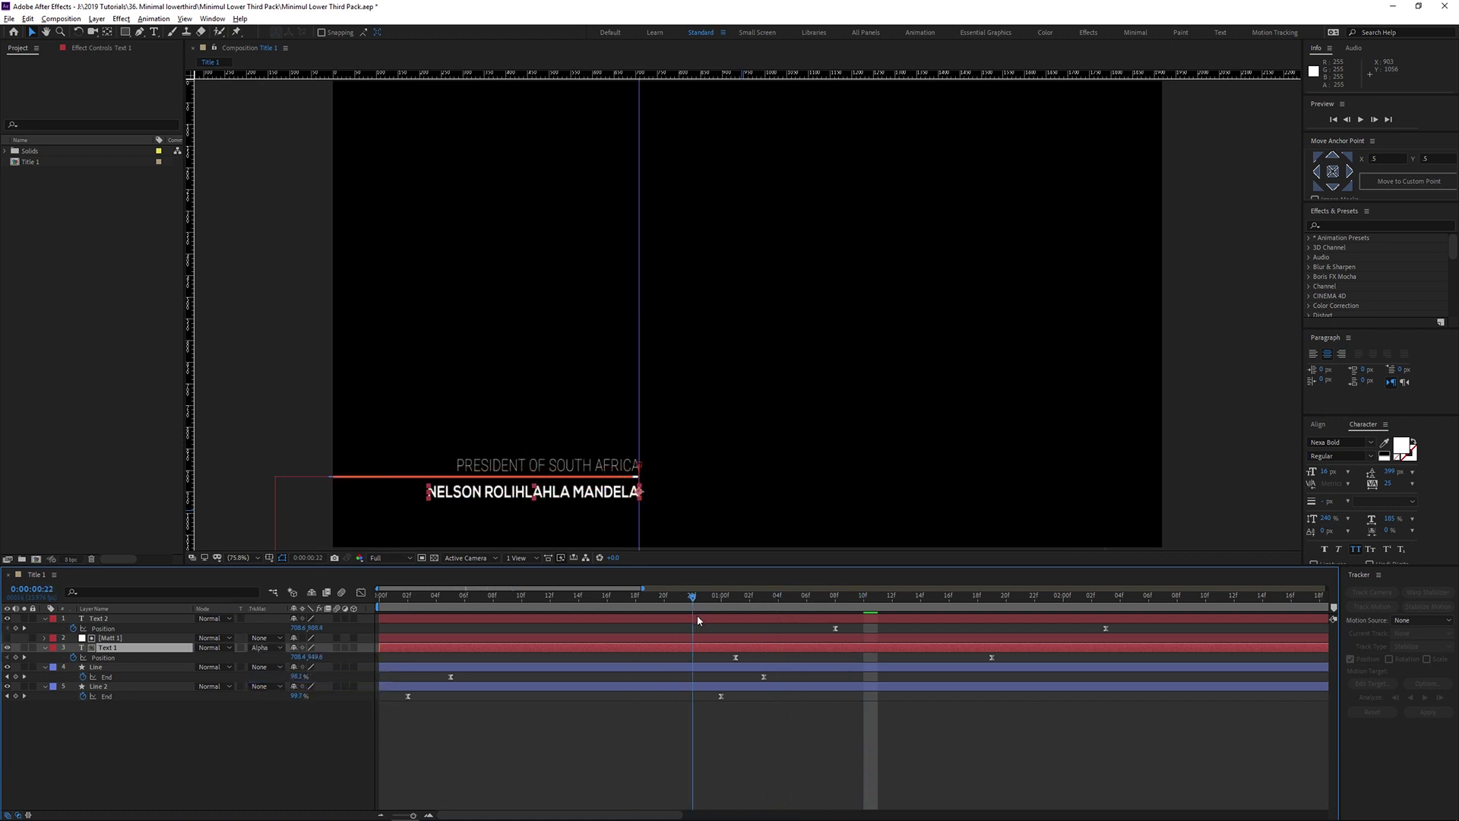
- Set Text 1's track matte to Alpha Inverted Matte using Matt 1, and scrub through the name reveal
click(272, 648)
click(287, 689)
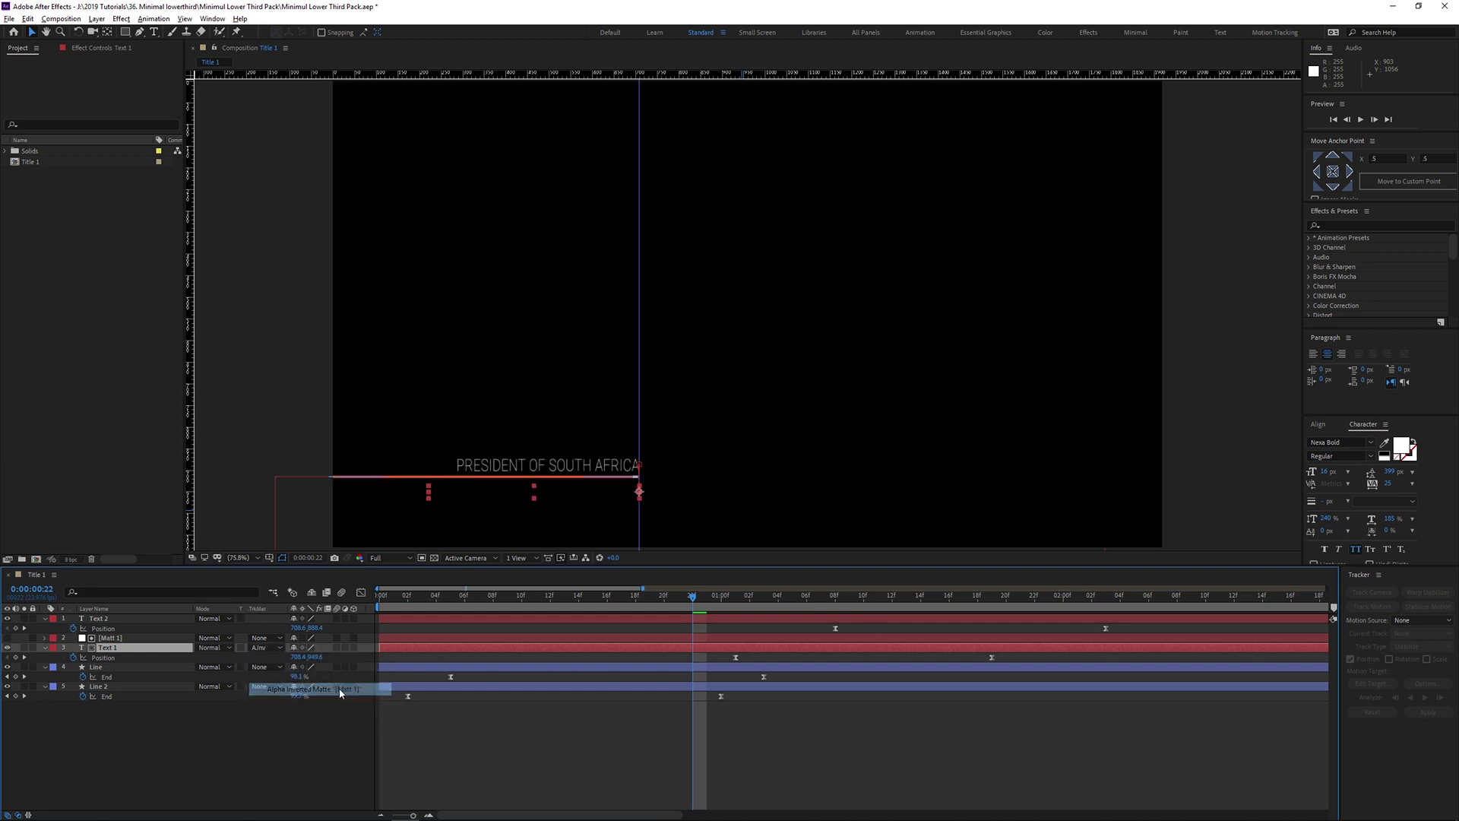
drag(691, 598, 830, 619)
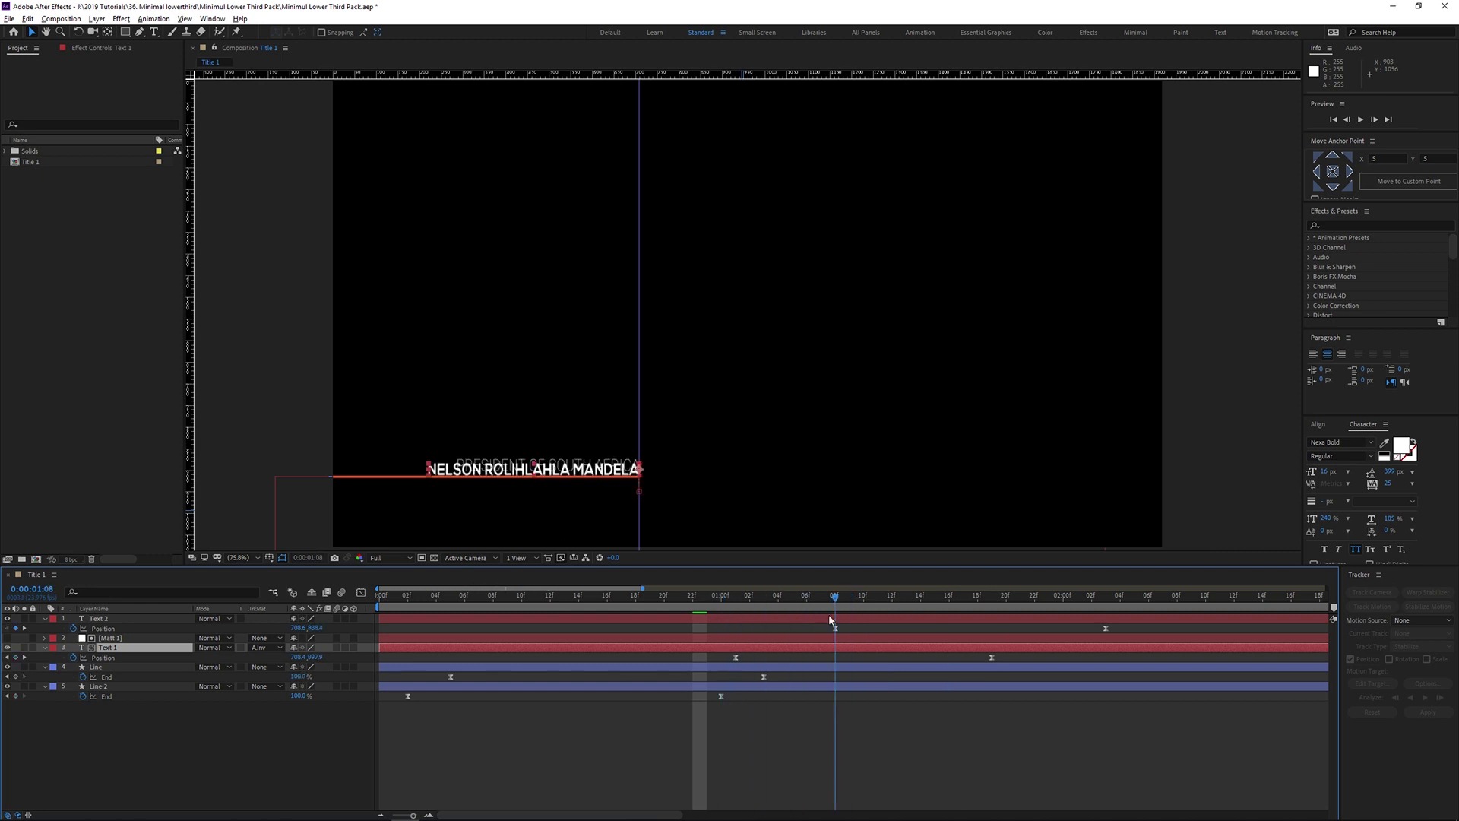
- Nudge the Matt 1 solid up one pixel so its edge hides behind the line, and scrub to check the reveal
click(152, 638)
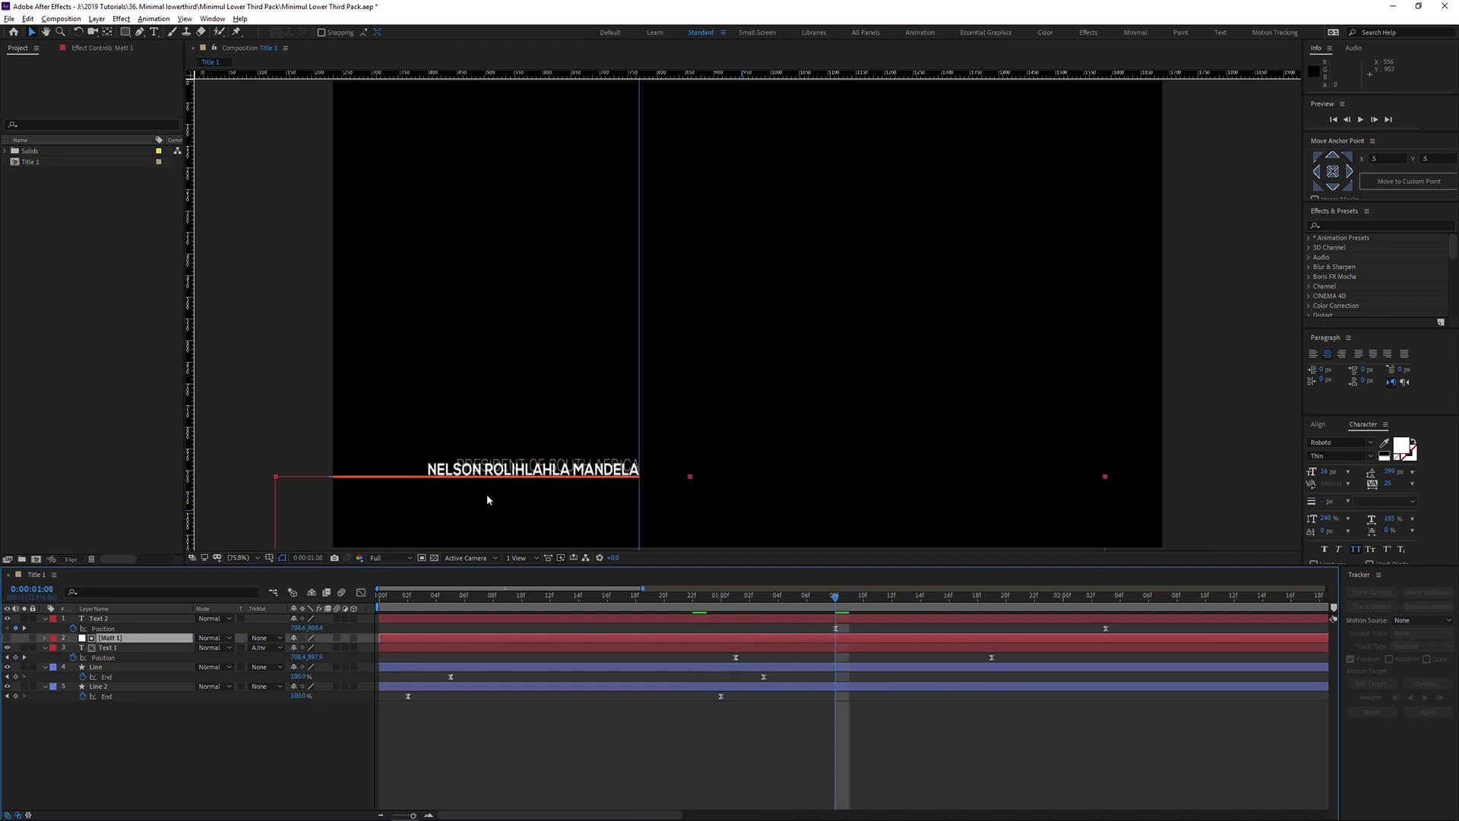
scroll(488, 501, up, 3)
drag(443, 527, 759, 469)
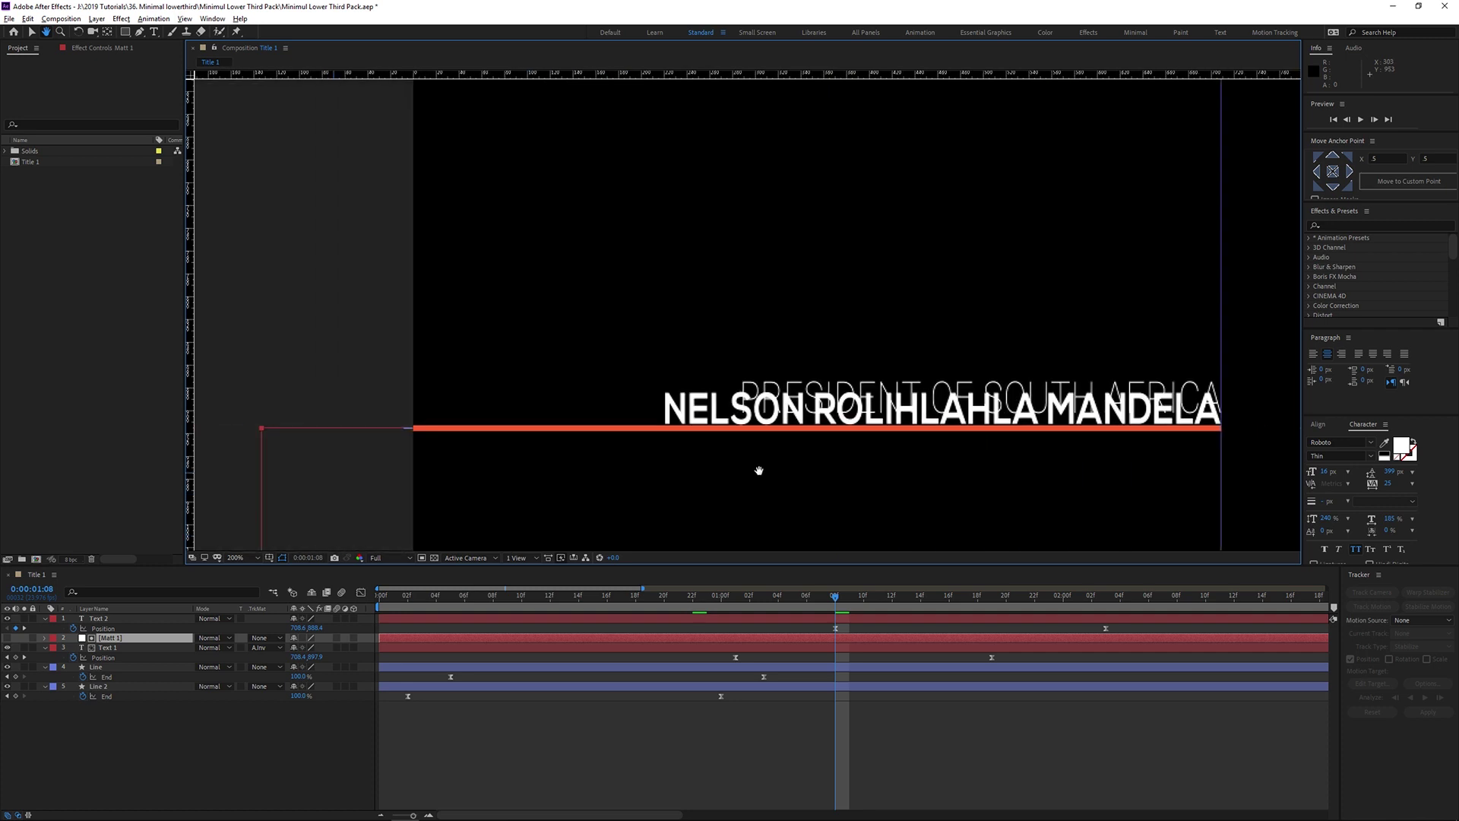
key(Up)
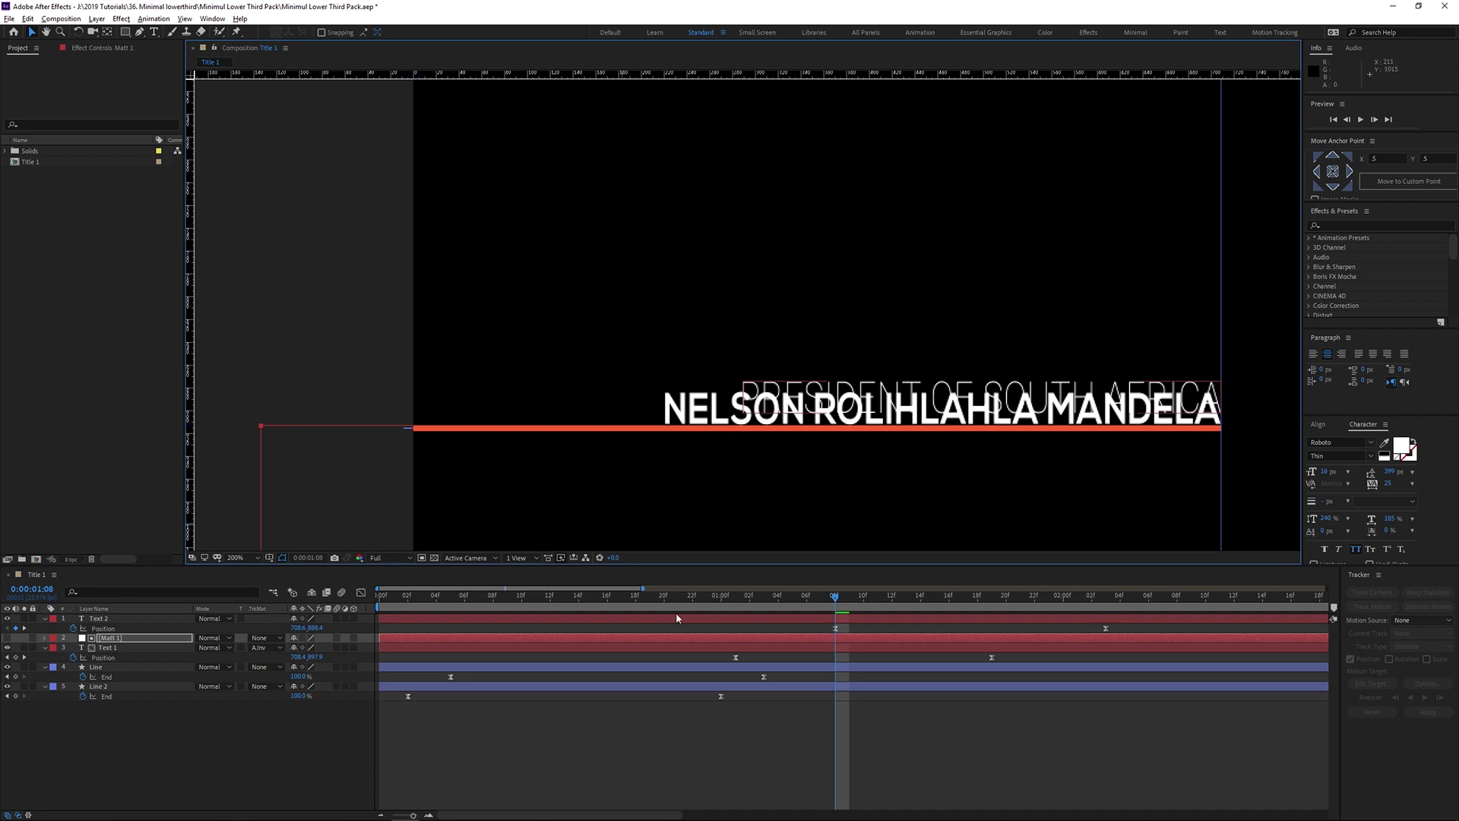
click(237, 557)
click(255, 579)
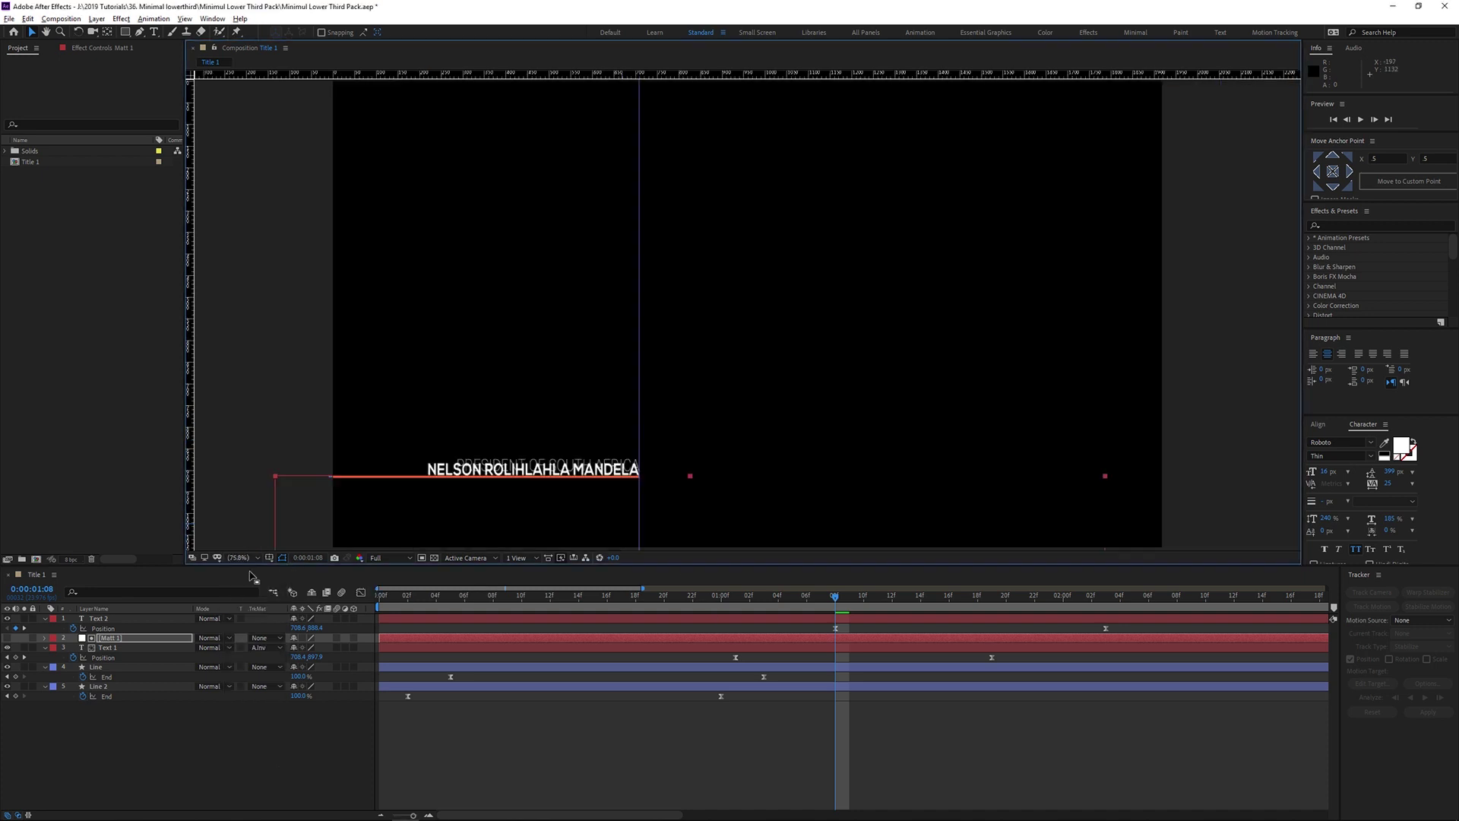
click(622, 601)
drag(622, 601, 678, 597)
- Duplicate the Matt 1 layer and bring the copy to the front of the layer stack above Text 2
click(123, 642)
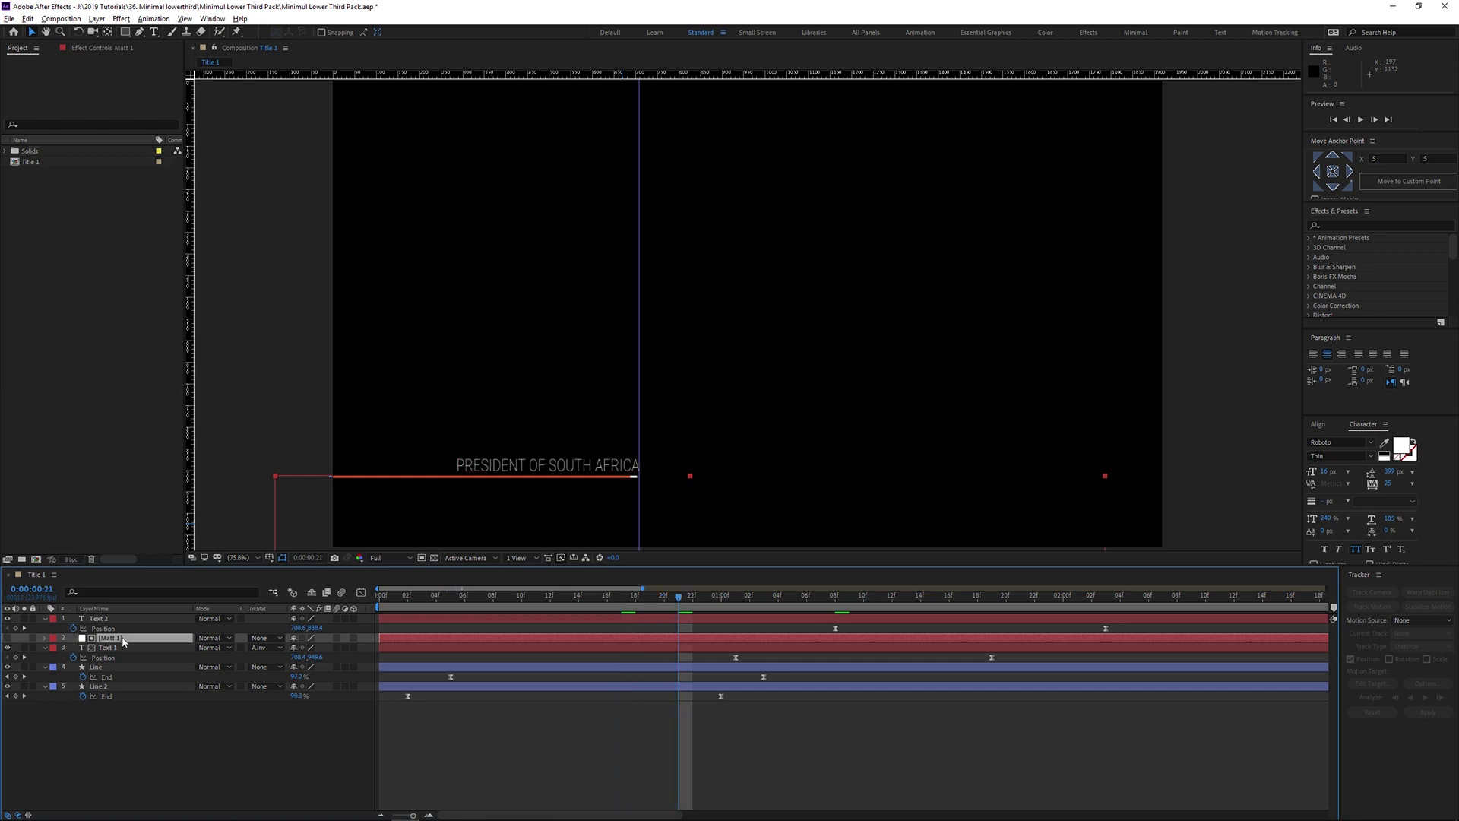
key(ctrl+d)
key(ctrl+shift+bracketright)
- Set Text 2's track matte to Alpha Matte using the Matt 1 copy, and scrub through the subtitle reveal
click(110, 630)
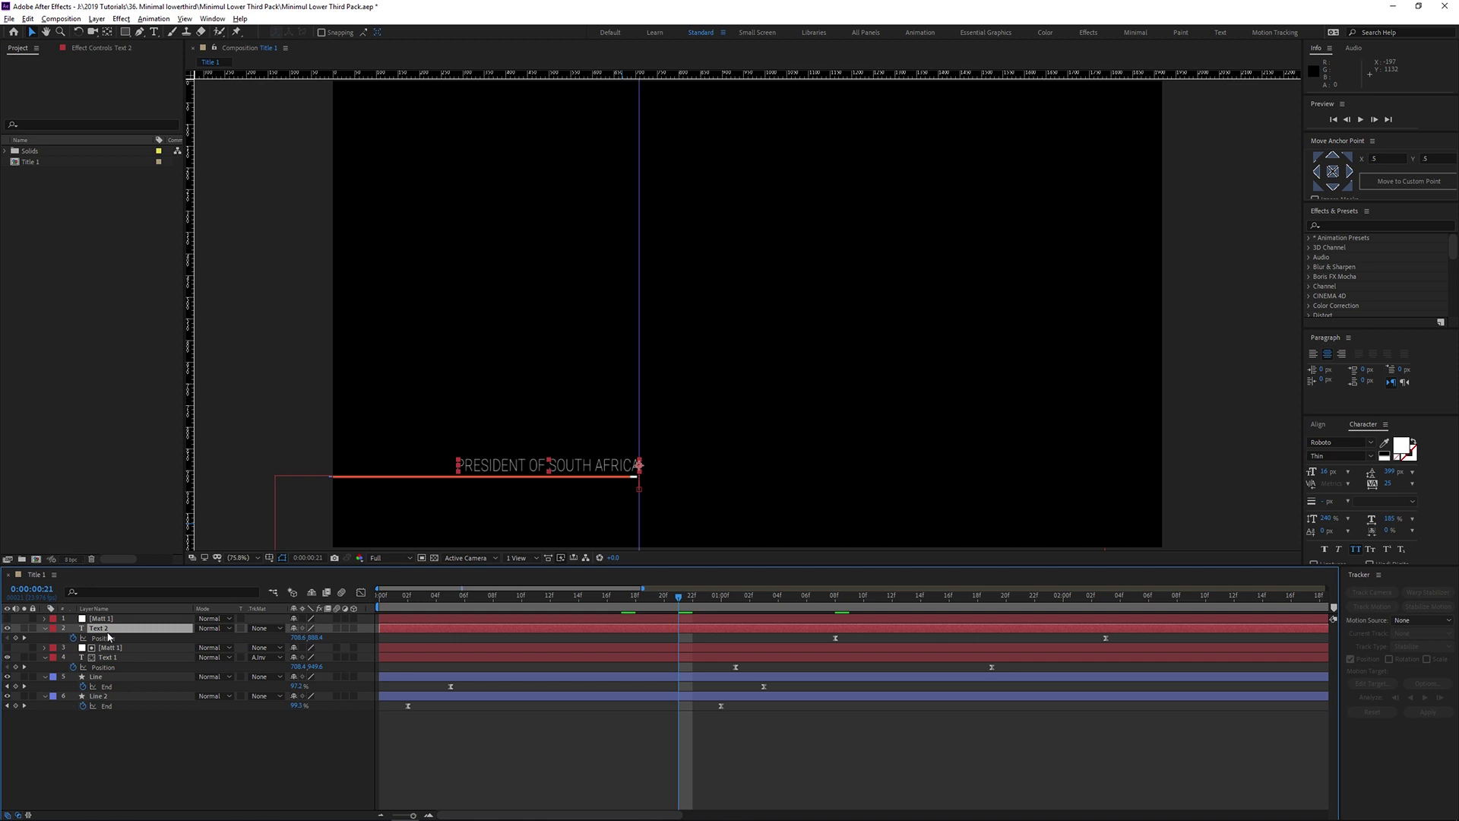
click(272, 628)
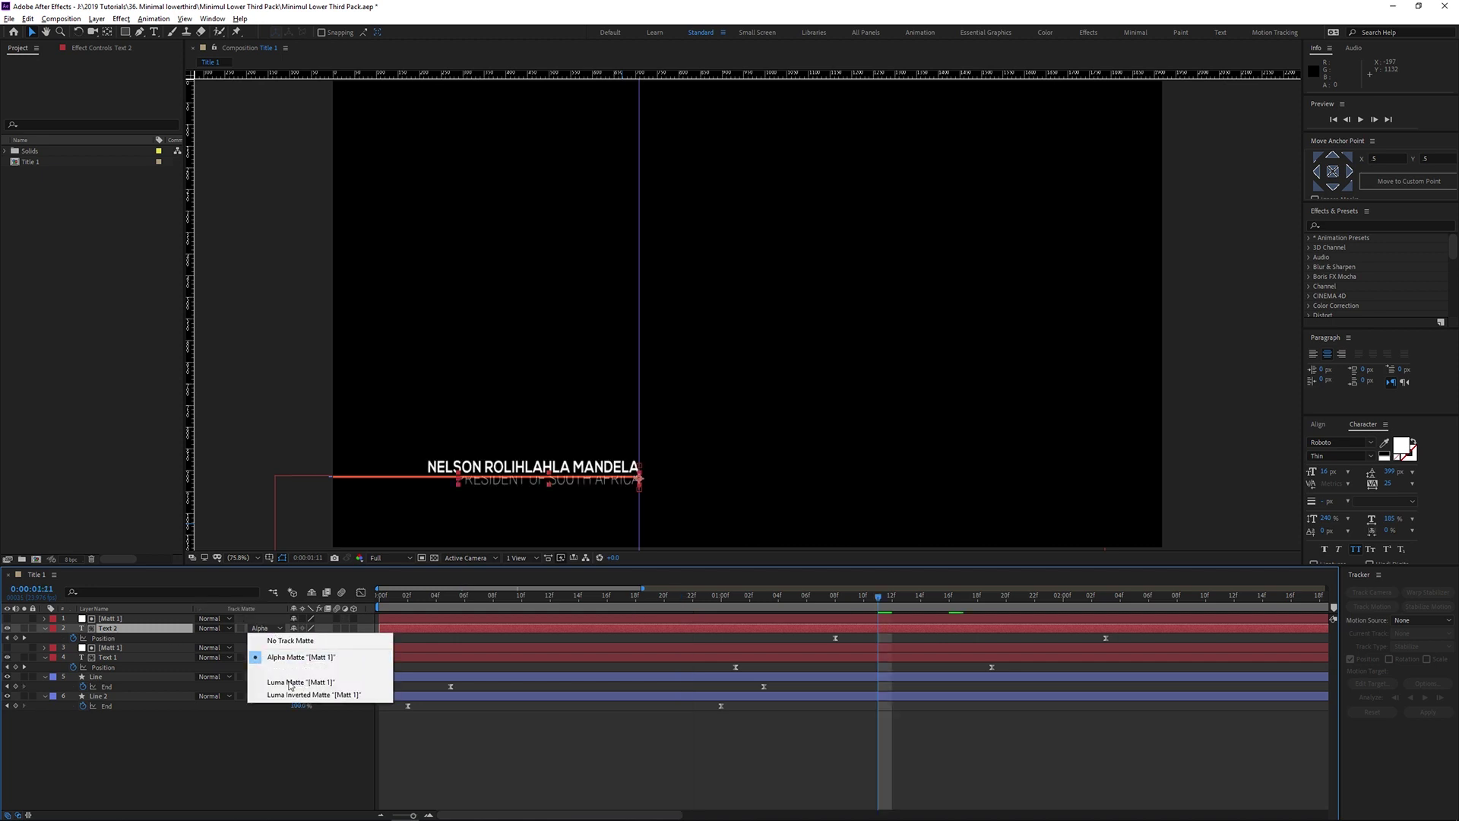
click(289, 658)
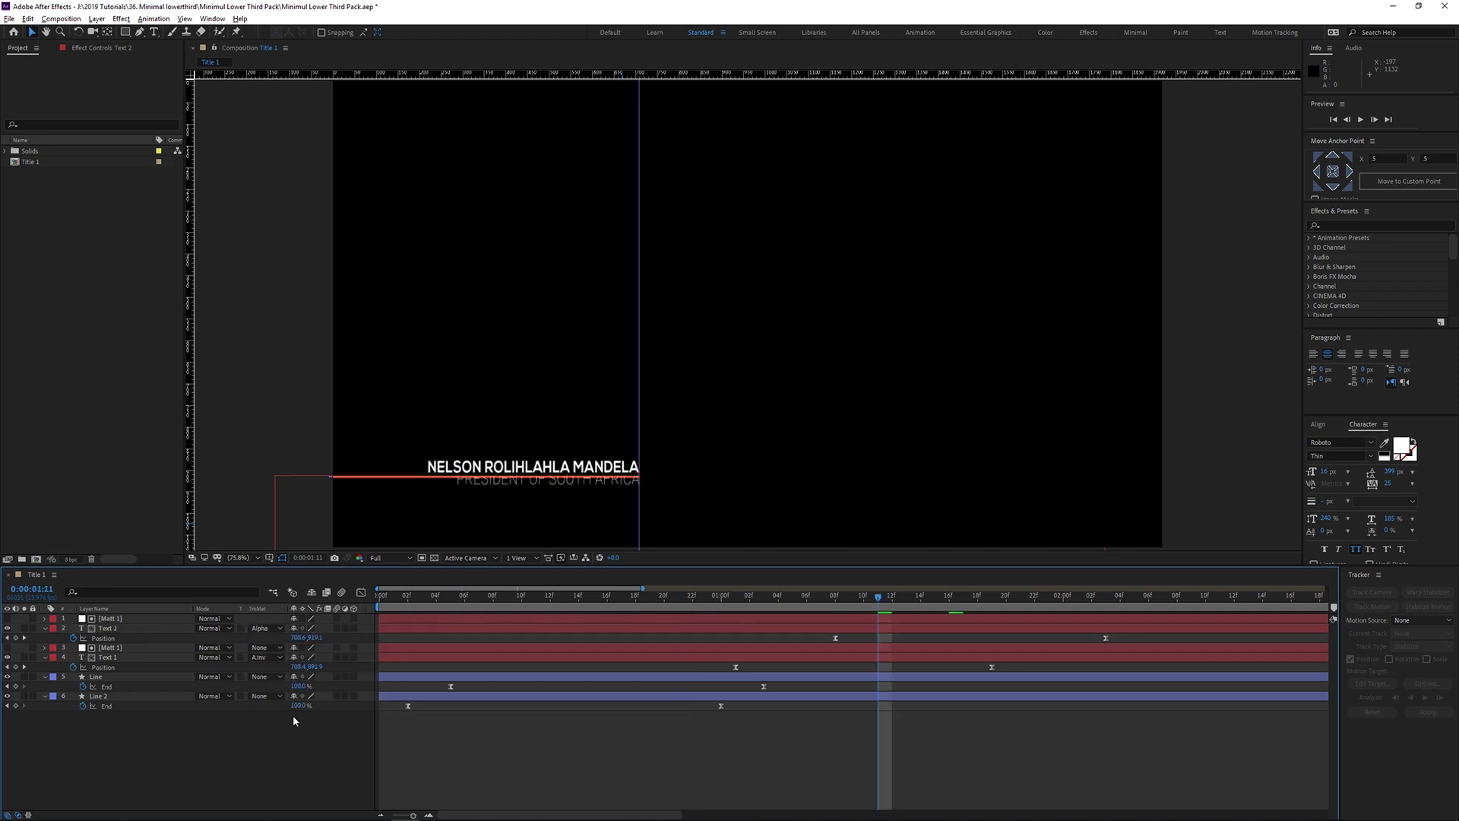
drag(435, 597, 949, 597)
- Nudge the Matt 1 copy above Text 2 down about one pixel into the line's thickness, and check the subtitle reveal
click(152, 617)
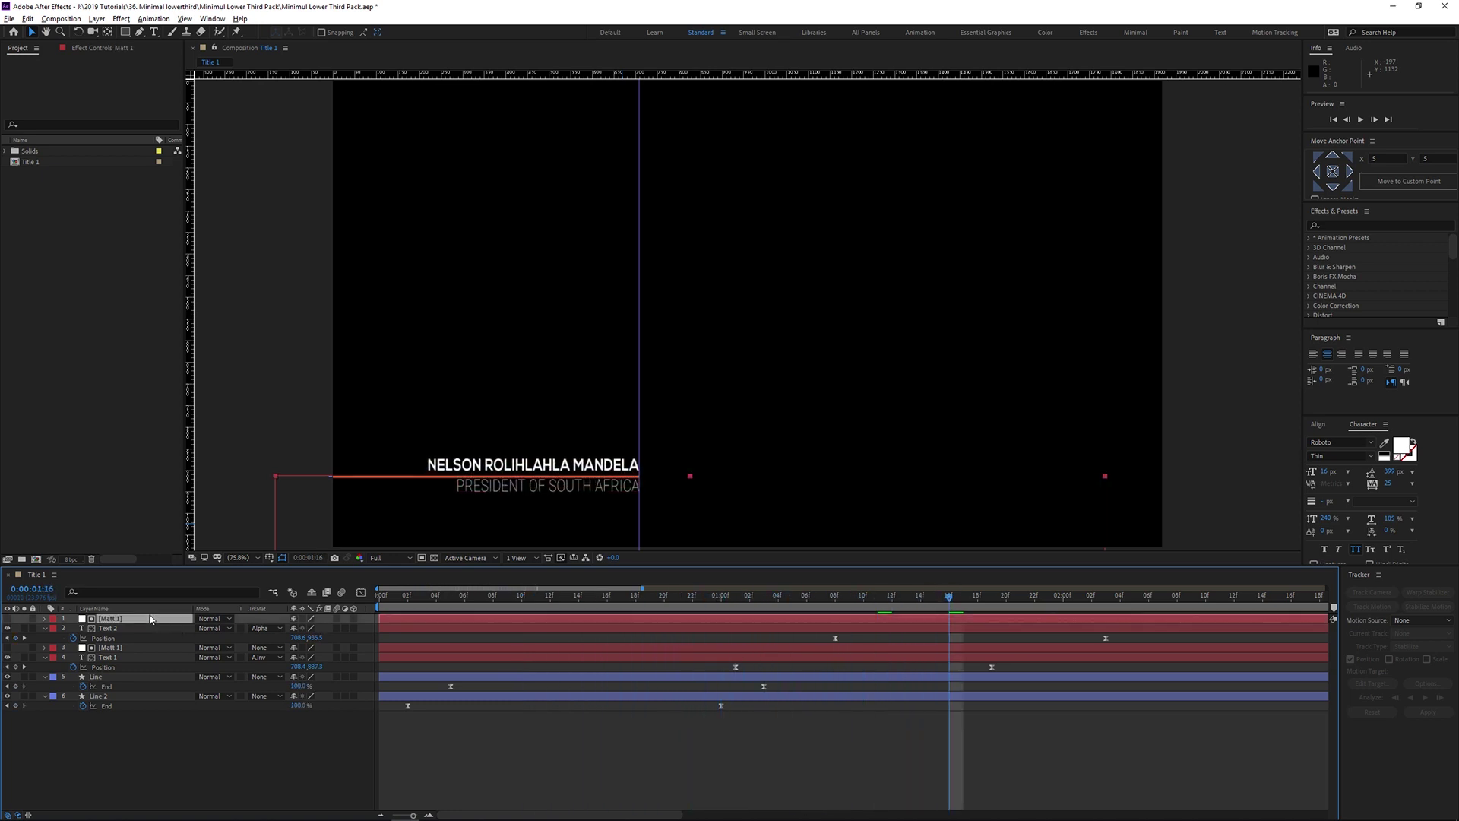
key(slash)
drag(284, 492, 673, 403)
scroll(612, 462, up, 4)
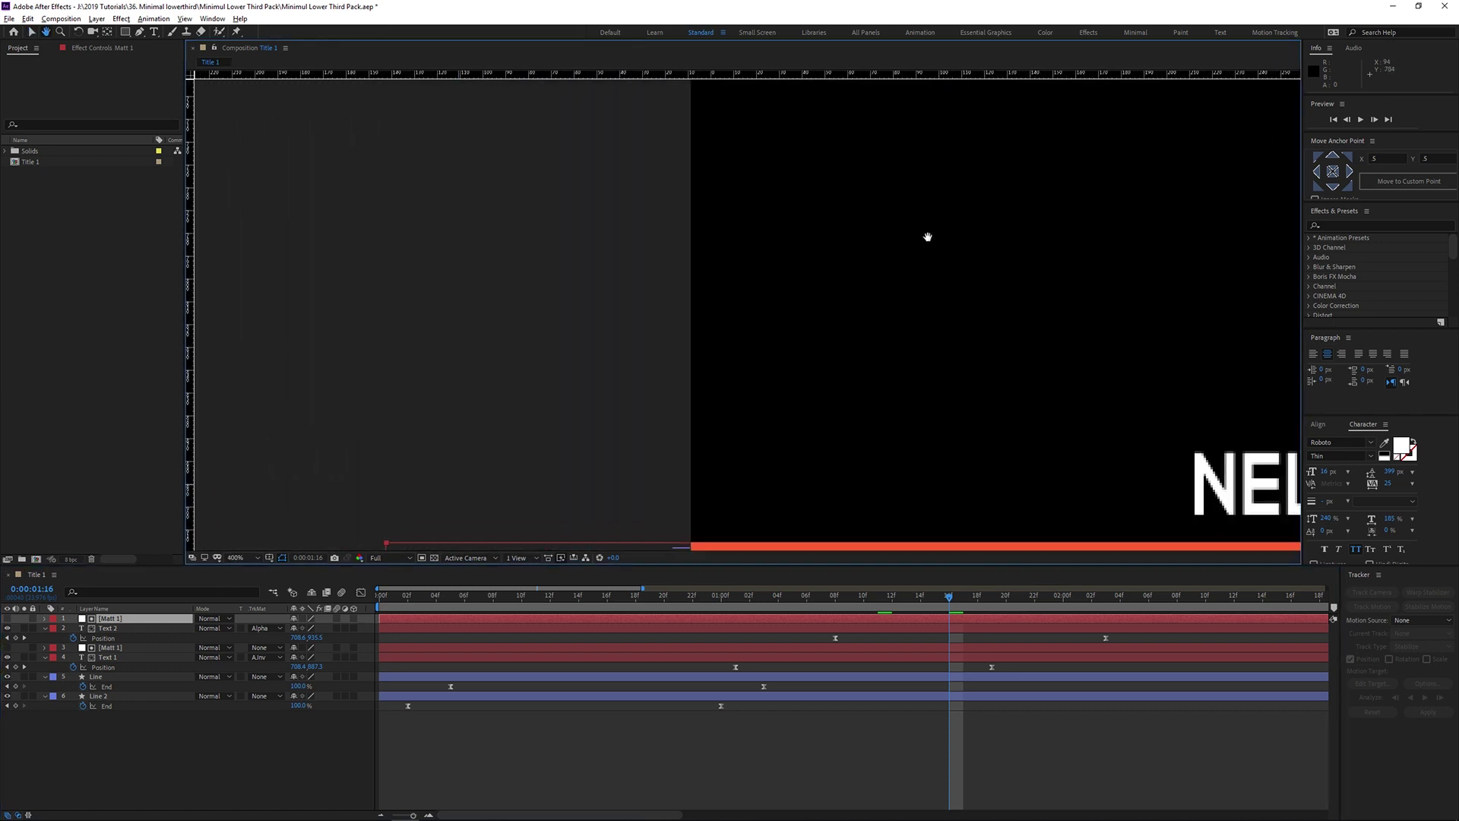
drag(820, 415, 815, 326)
key(v)
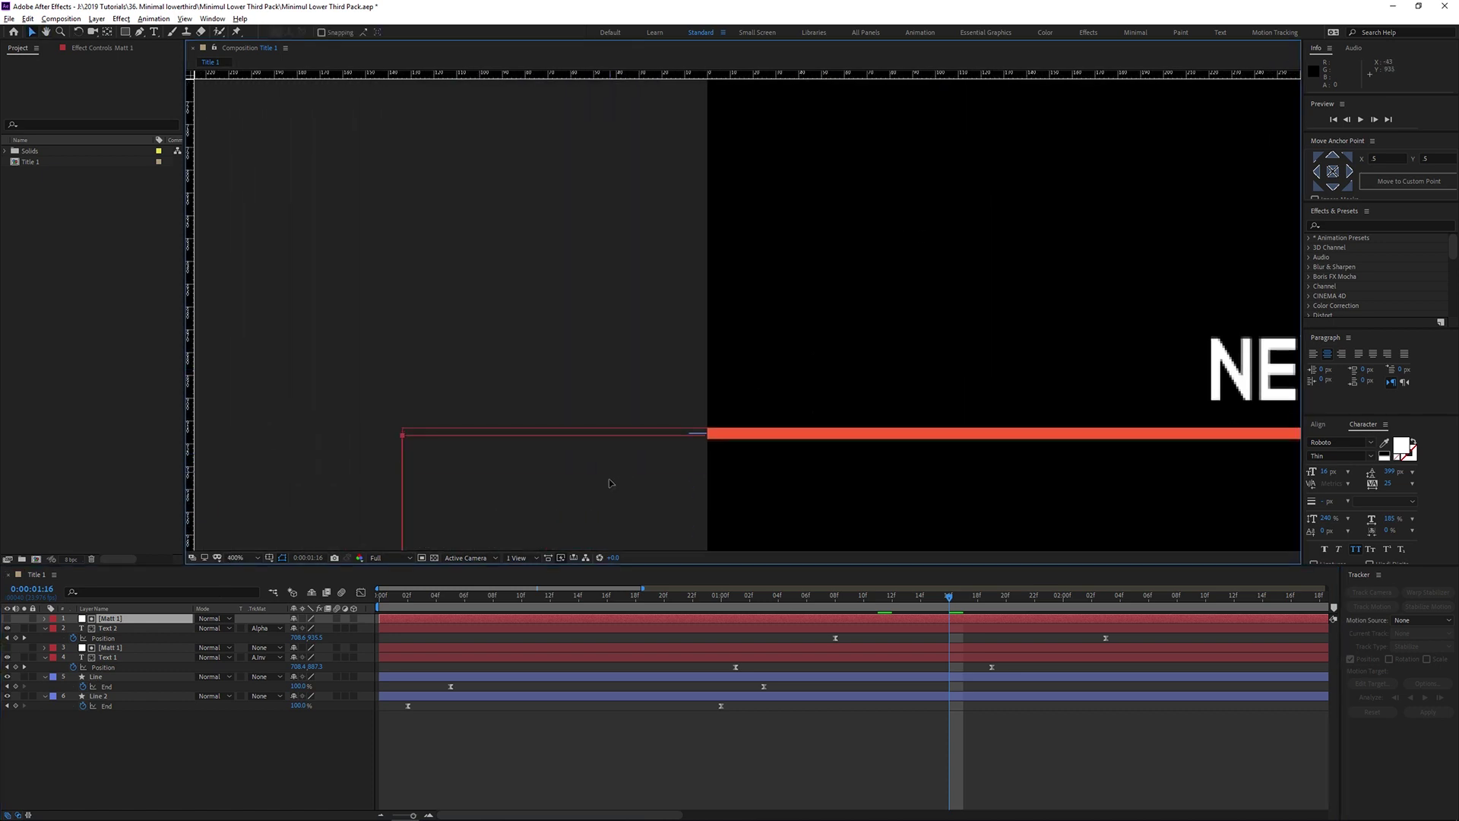
key(h)
drag(1021, 464, 452, 466)
key(v)
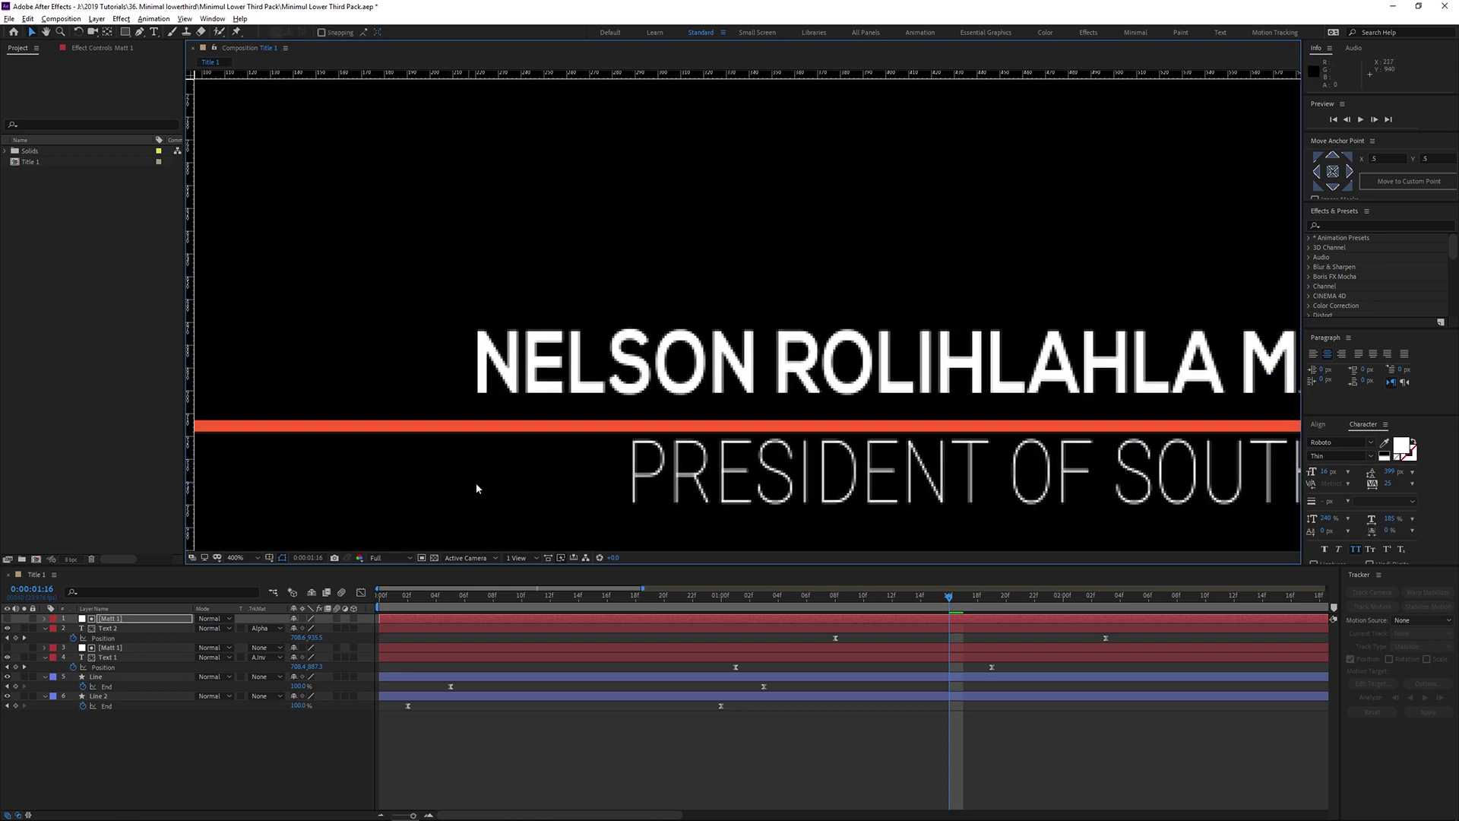
drag(949, 597, 907, 599)
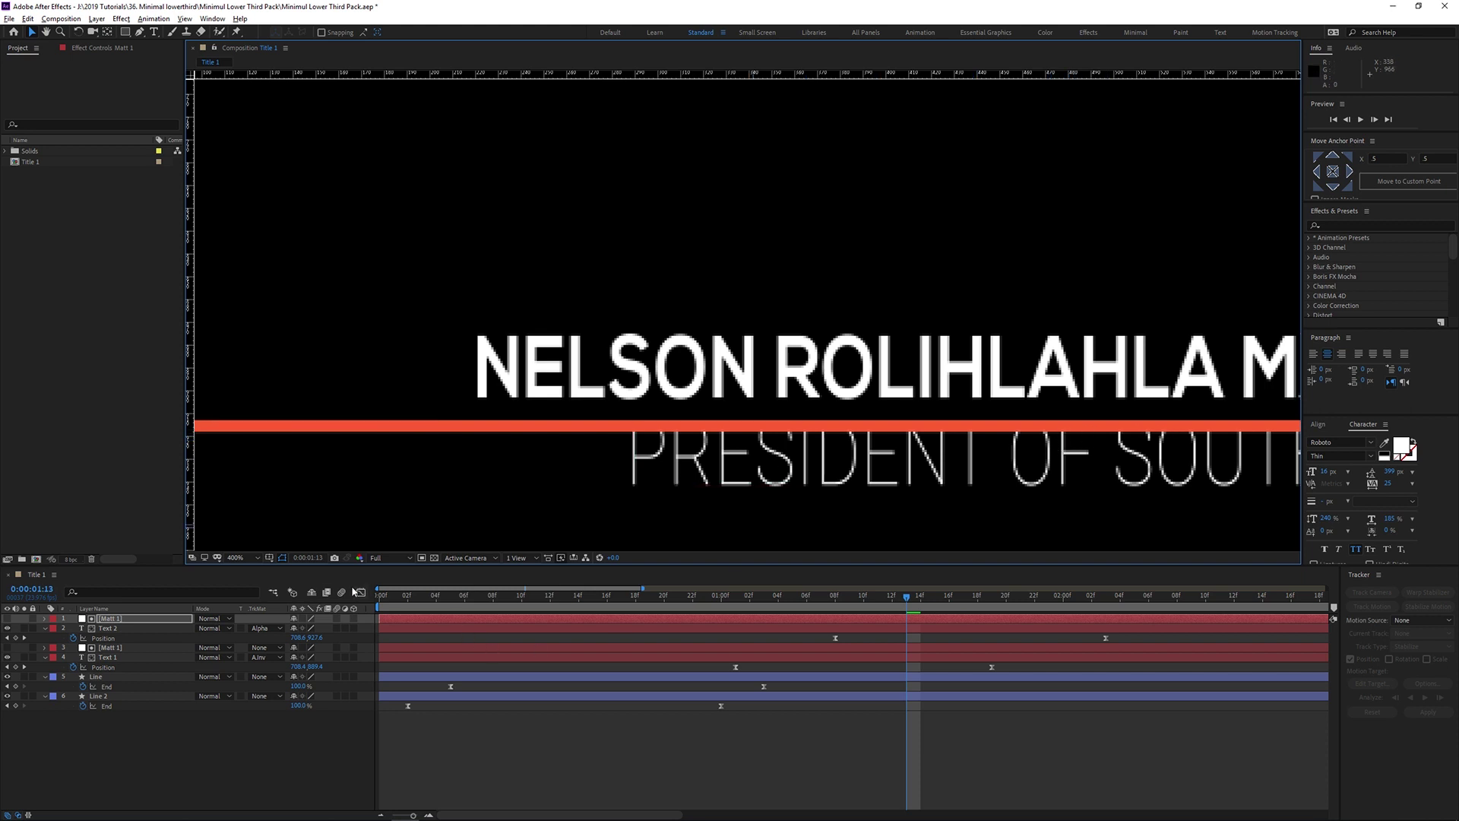
click(237, 557)
click(243, 581)
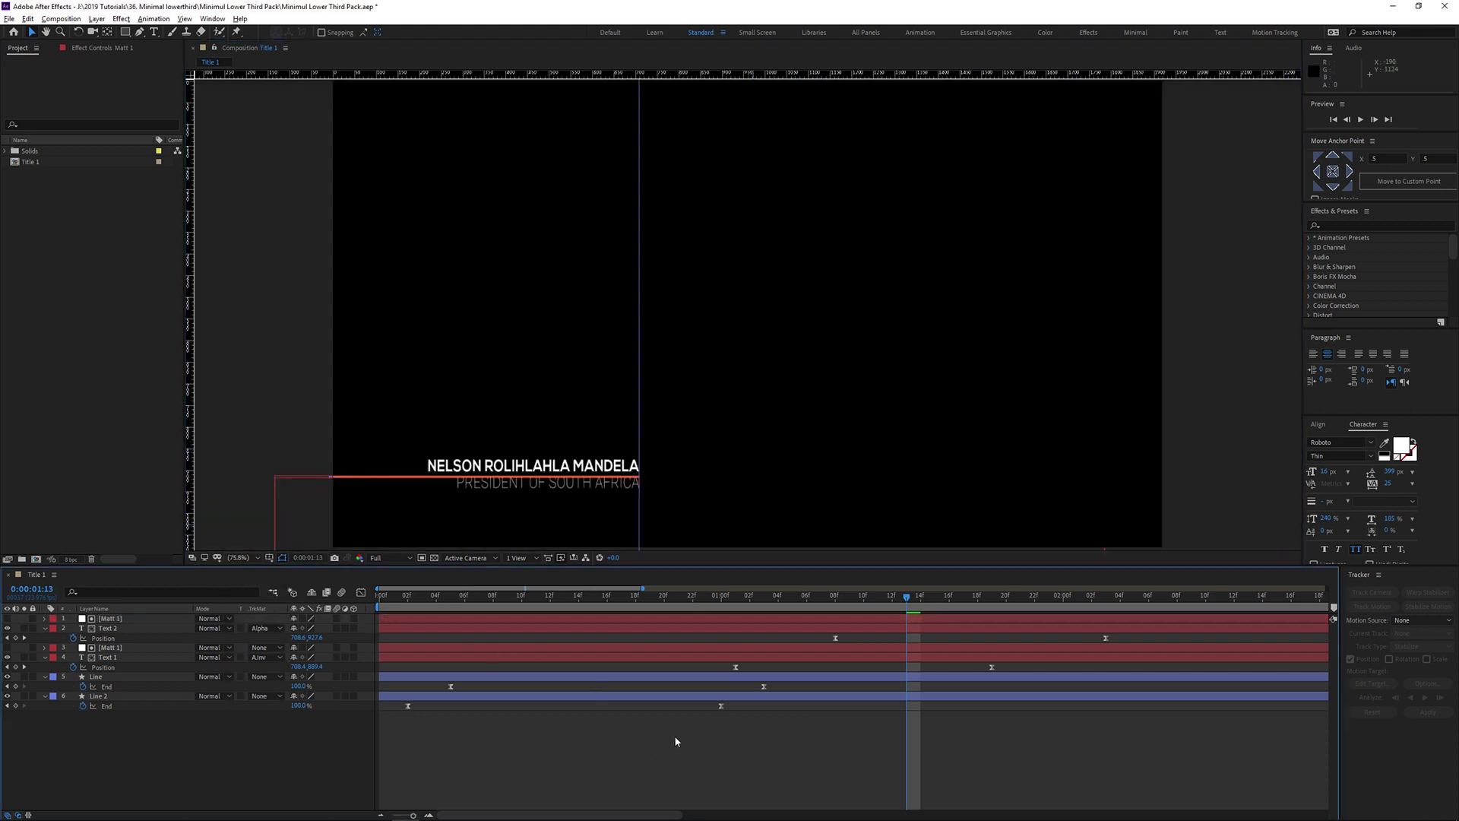
- Remove the vertical guide, hide the rulers, and save the project
drag(638, 292, 38, 385)
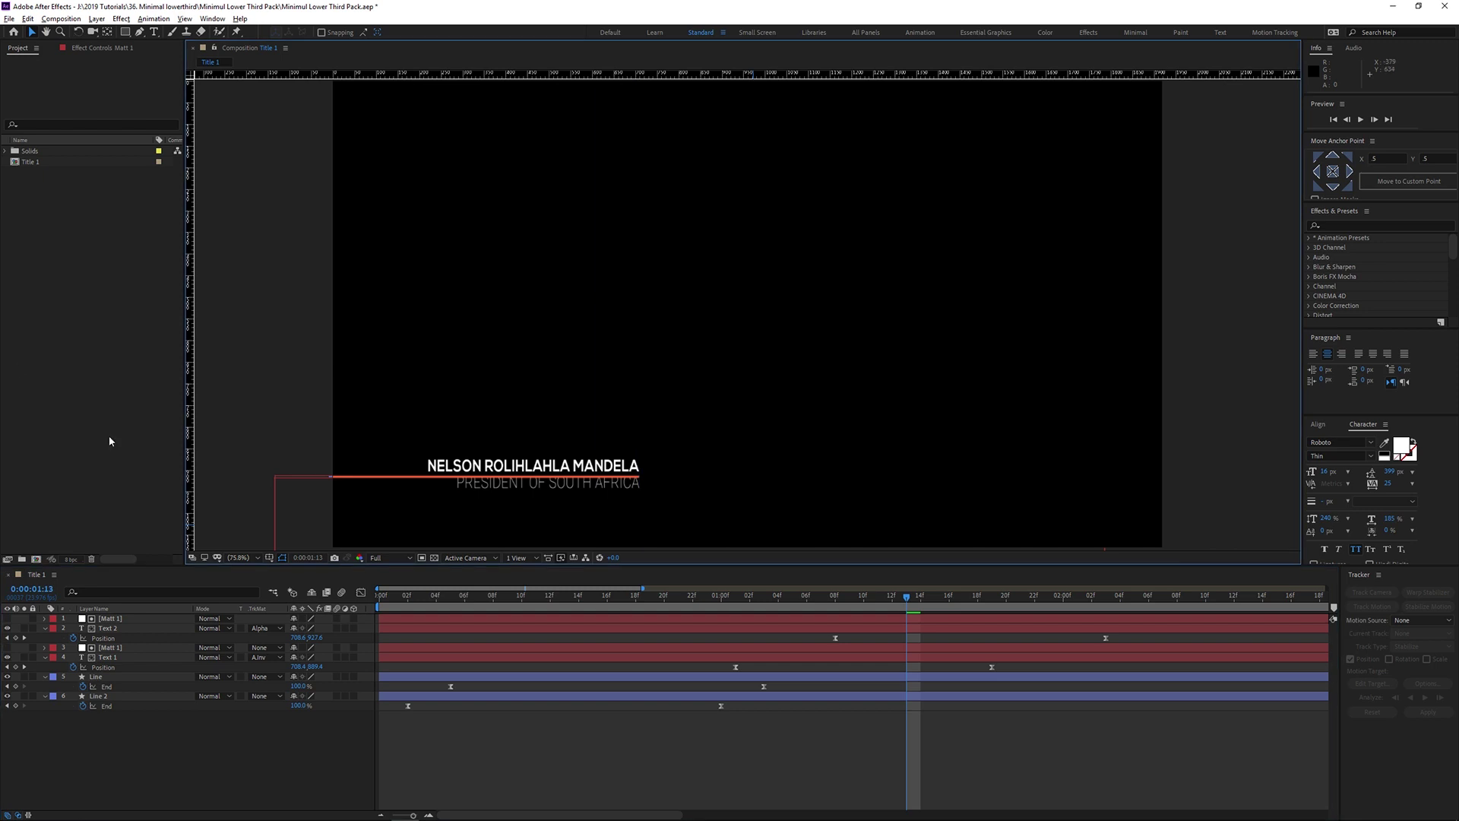
key(ctrl+r)
key(ctrl+s)
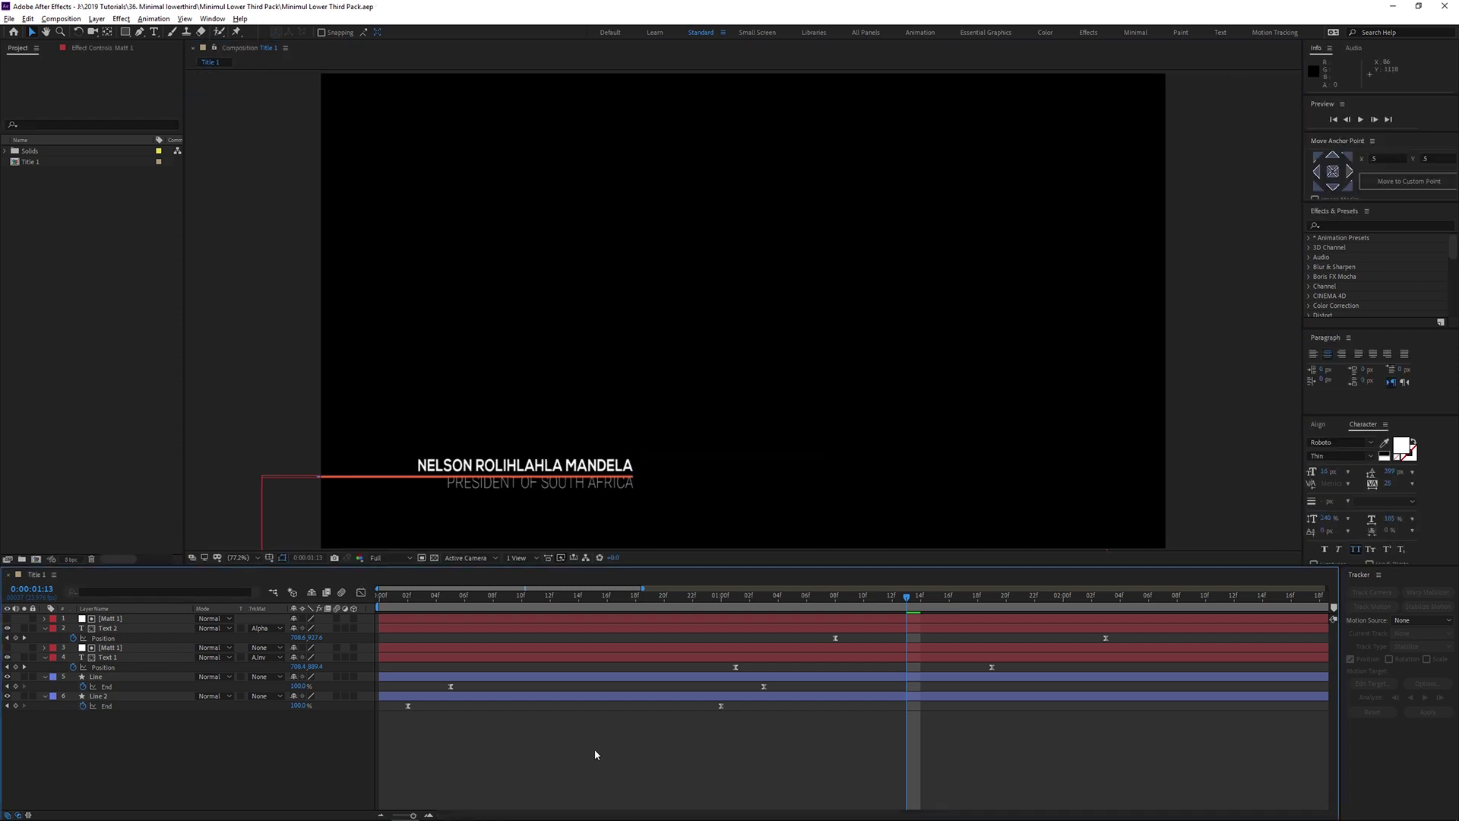
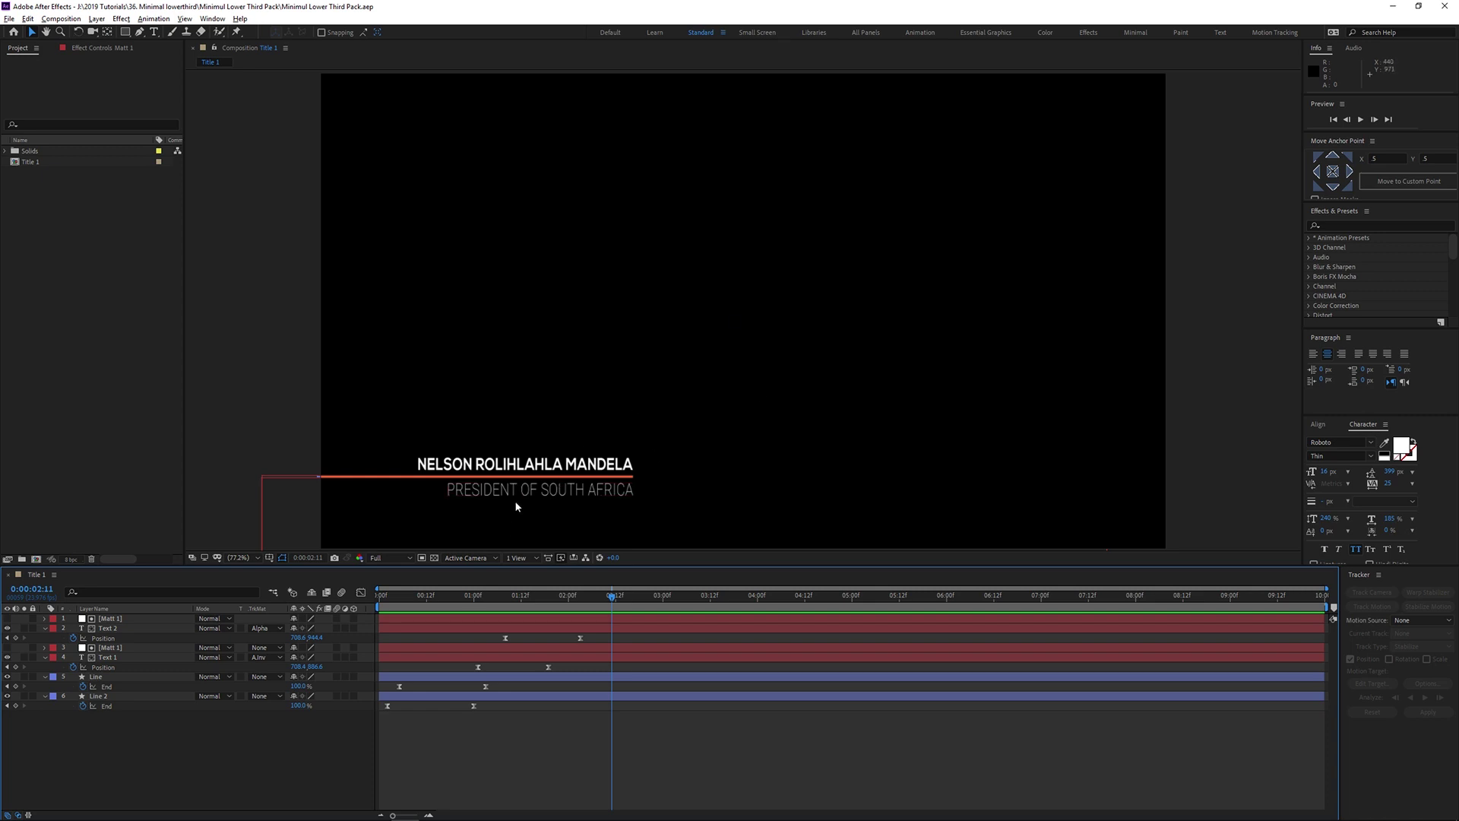
- Show the transparency grid and create a 1920 × 1080 px solid named "BG" in dark grey (525252)
click(434, 557)
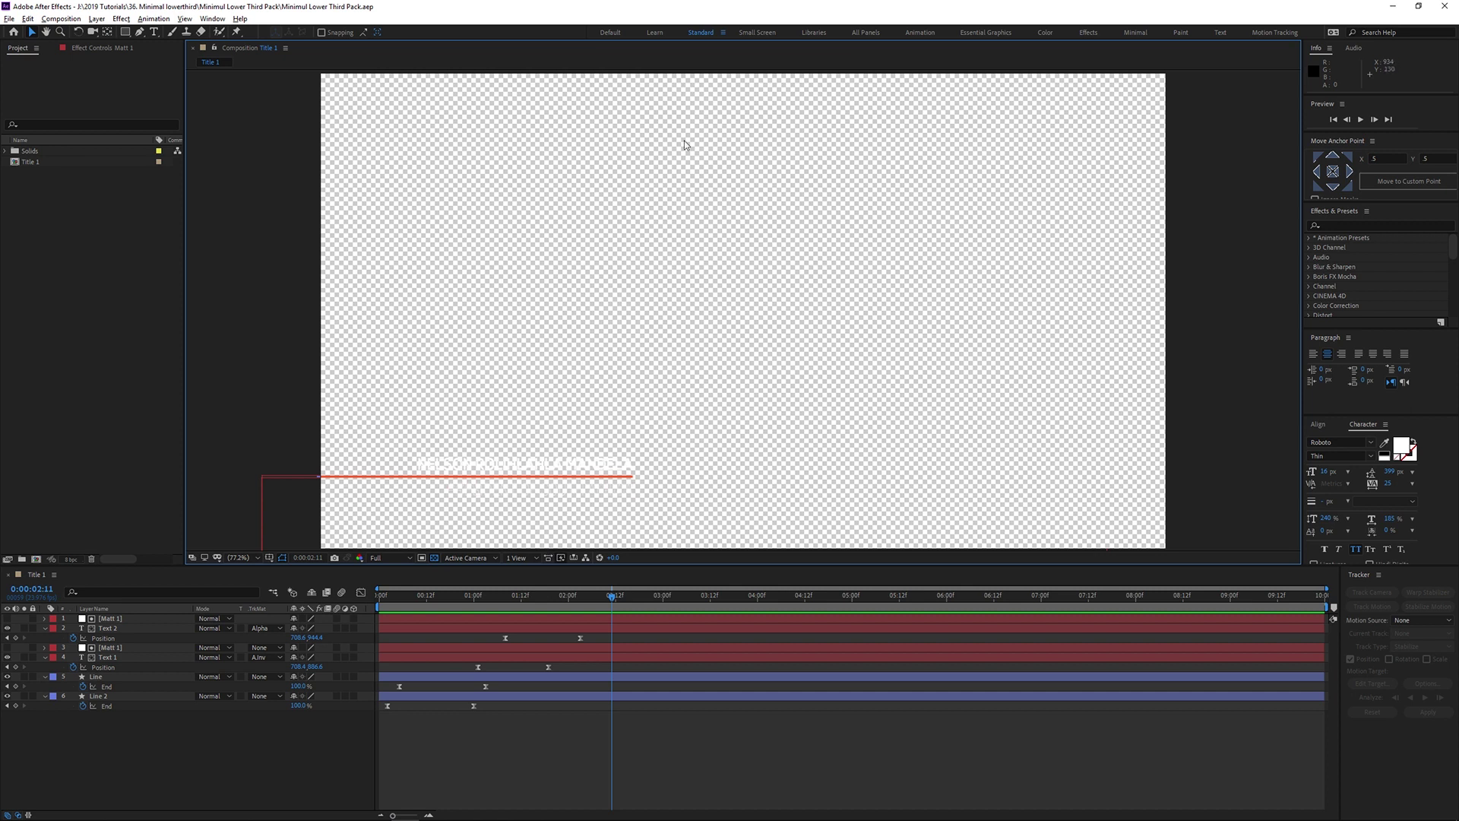
click(256, 754)
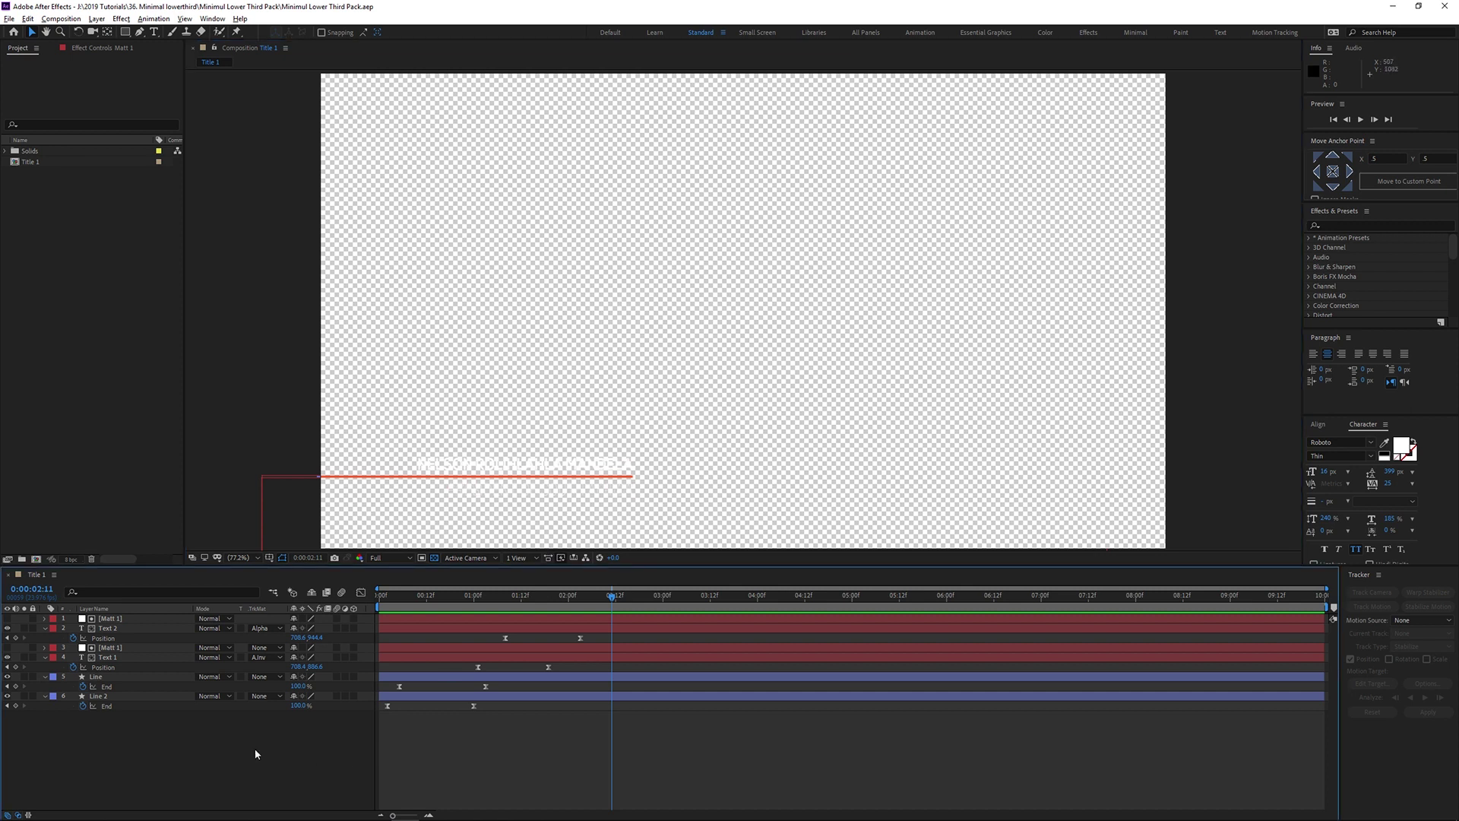
key(ctrl+y)
click(194, 516)
click(365, 162)
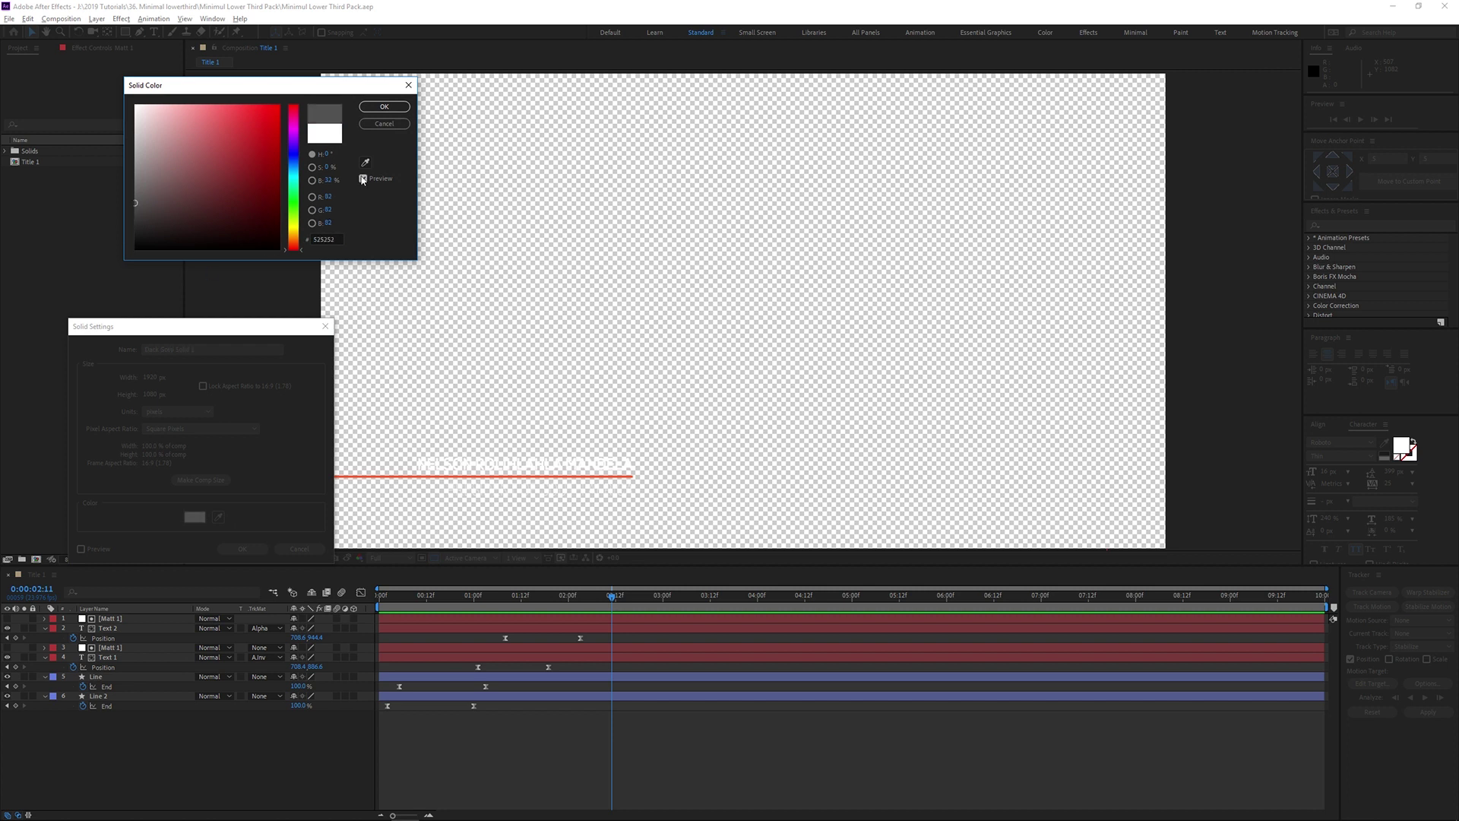
click(383, 106)
click(204, 349)
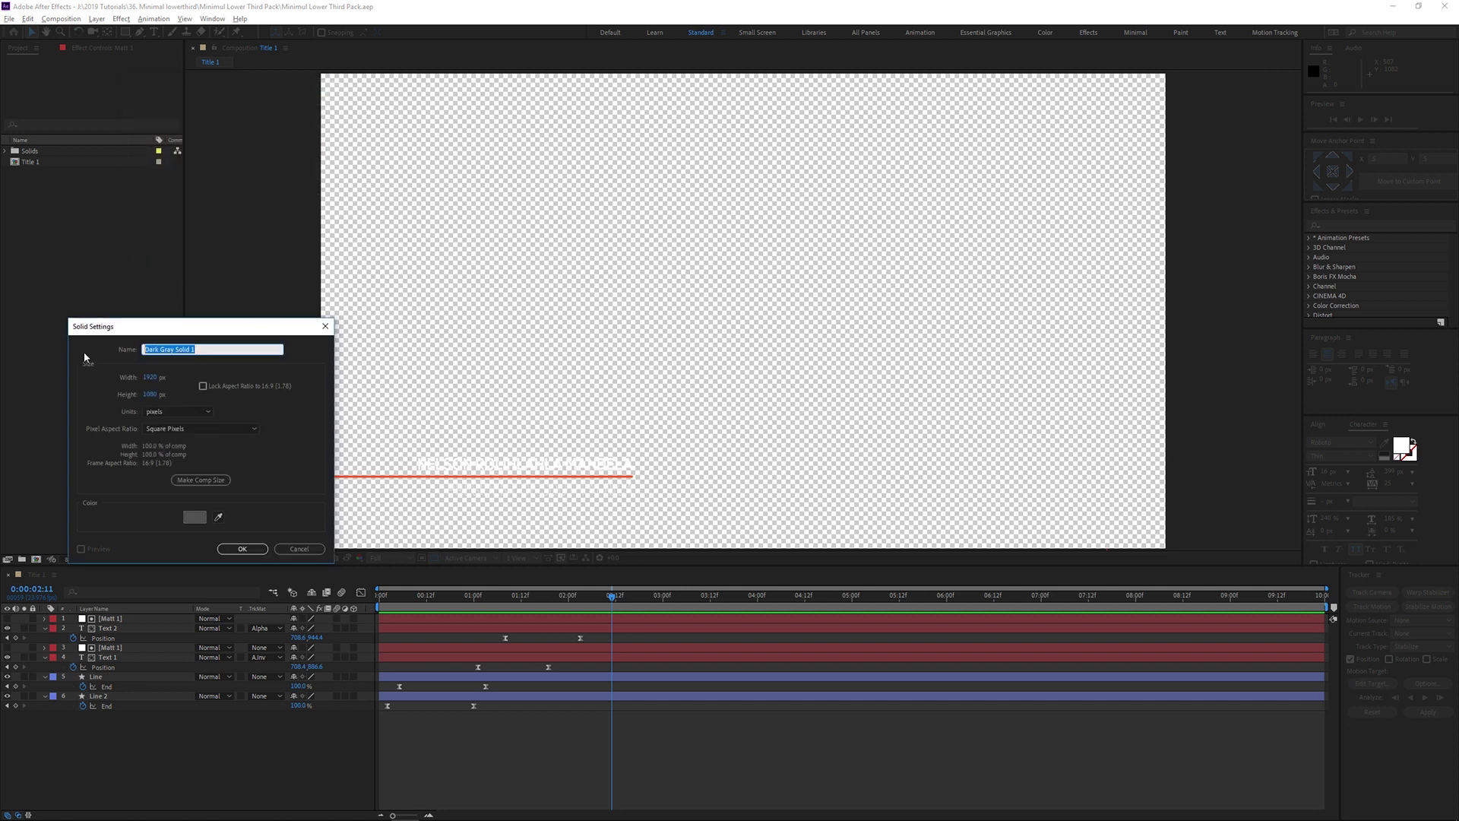
text(BG)
key(Return)
- Place BG behind all other layers, and align it vertically to the line with its anchor point at its left-middle edge
drag(106, 624, 138, 726)
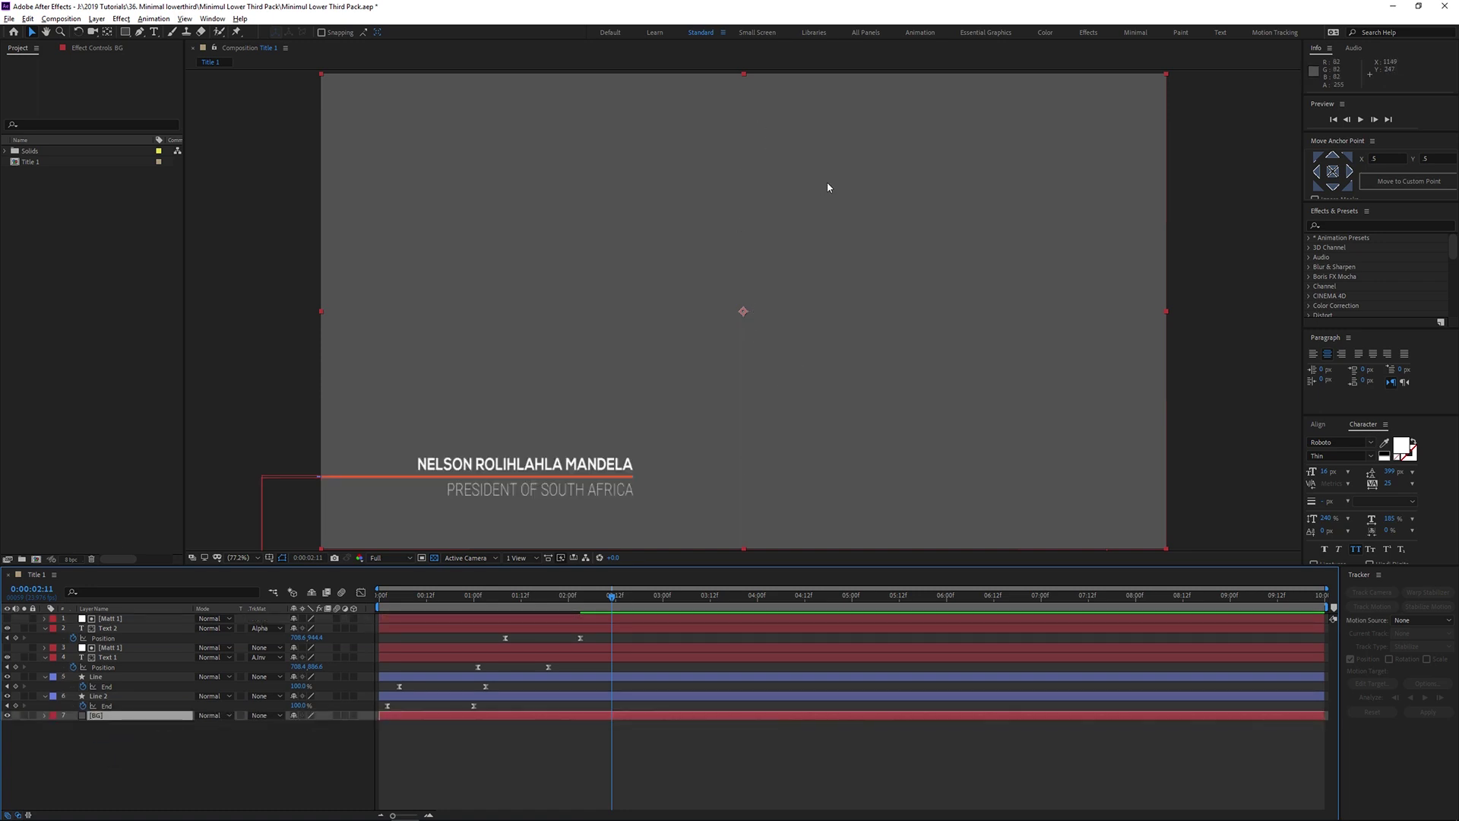
click(1317, 171)
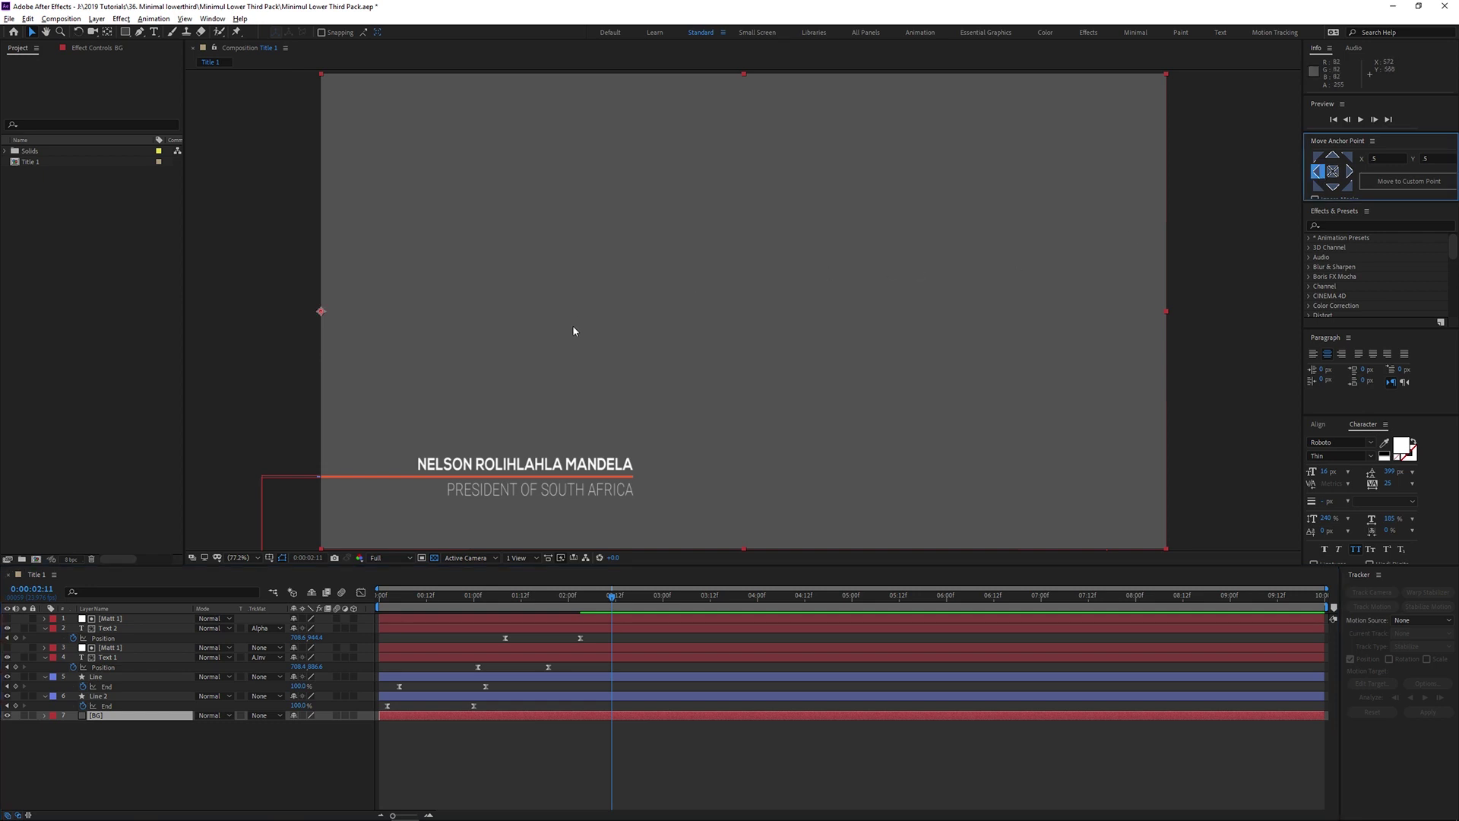
drag(603, 188, 605, 350)
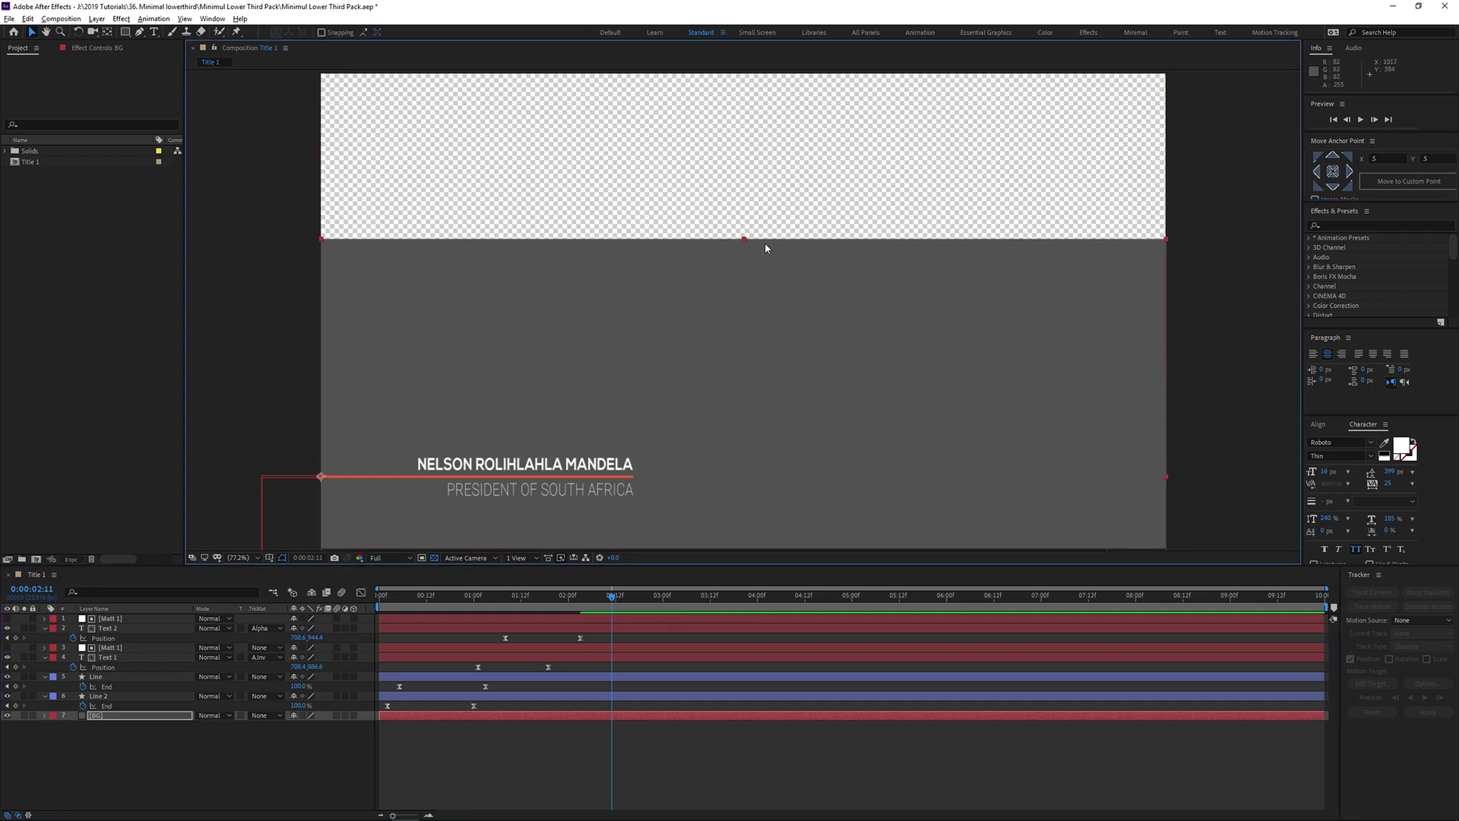
- Scale BG to about 38.6 × 12% so it frames both text lines, and set its opacity to 75%
drag(743, 239, 743, 450)
drag(1168, 480, 648, 484)
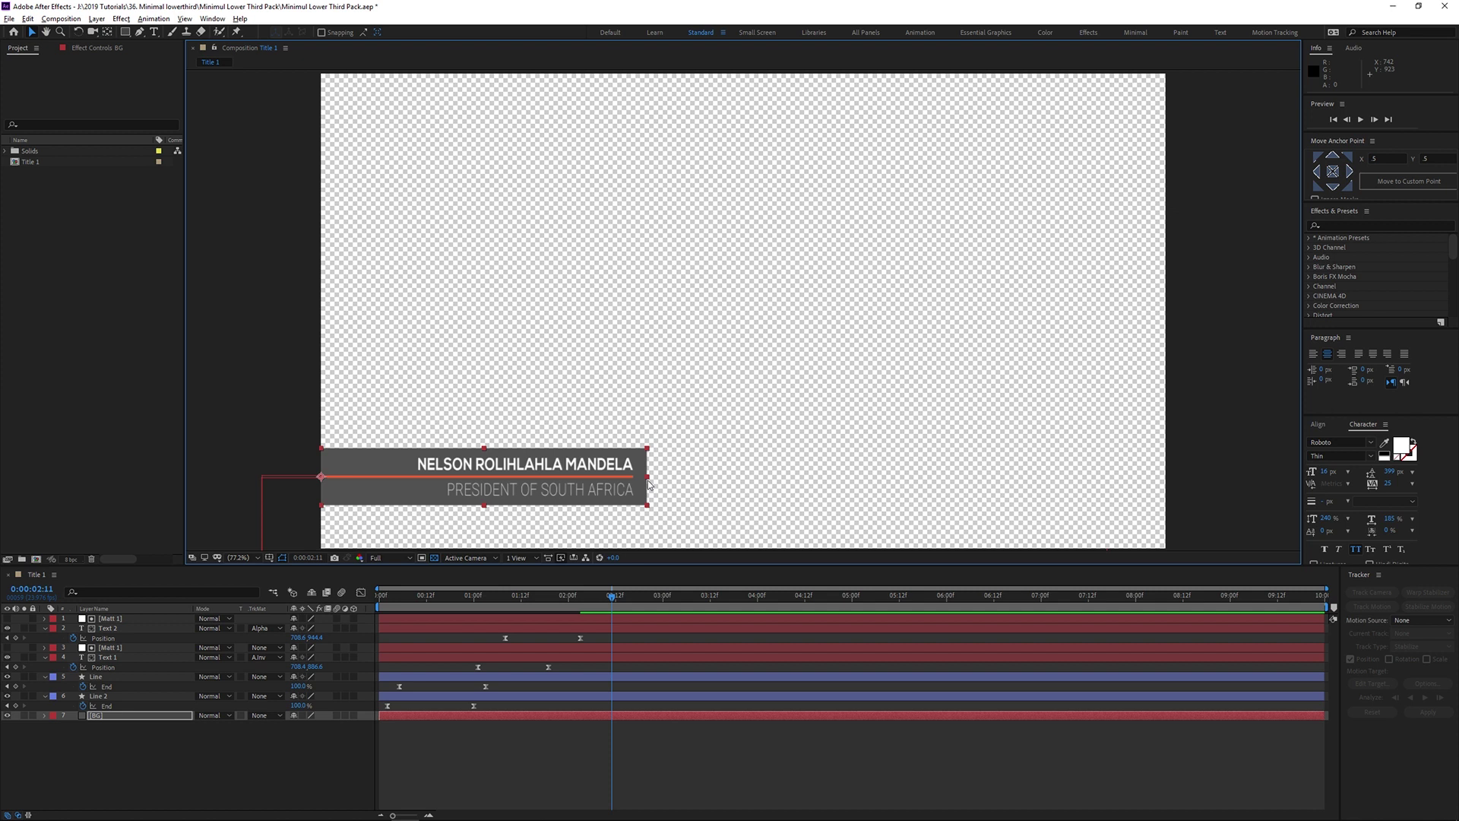
key(t)
drag(297, 724, 279, 729)
click(296, 780)
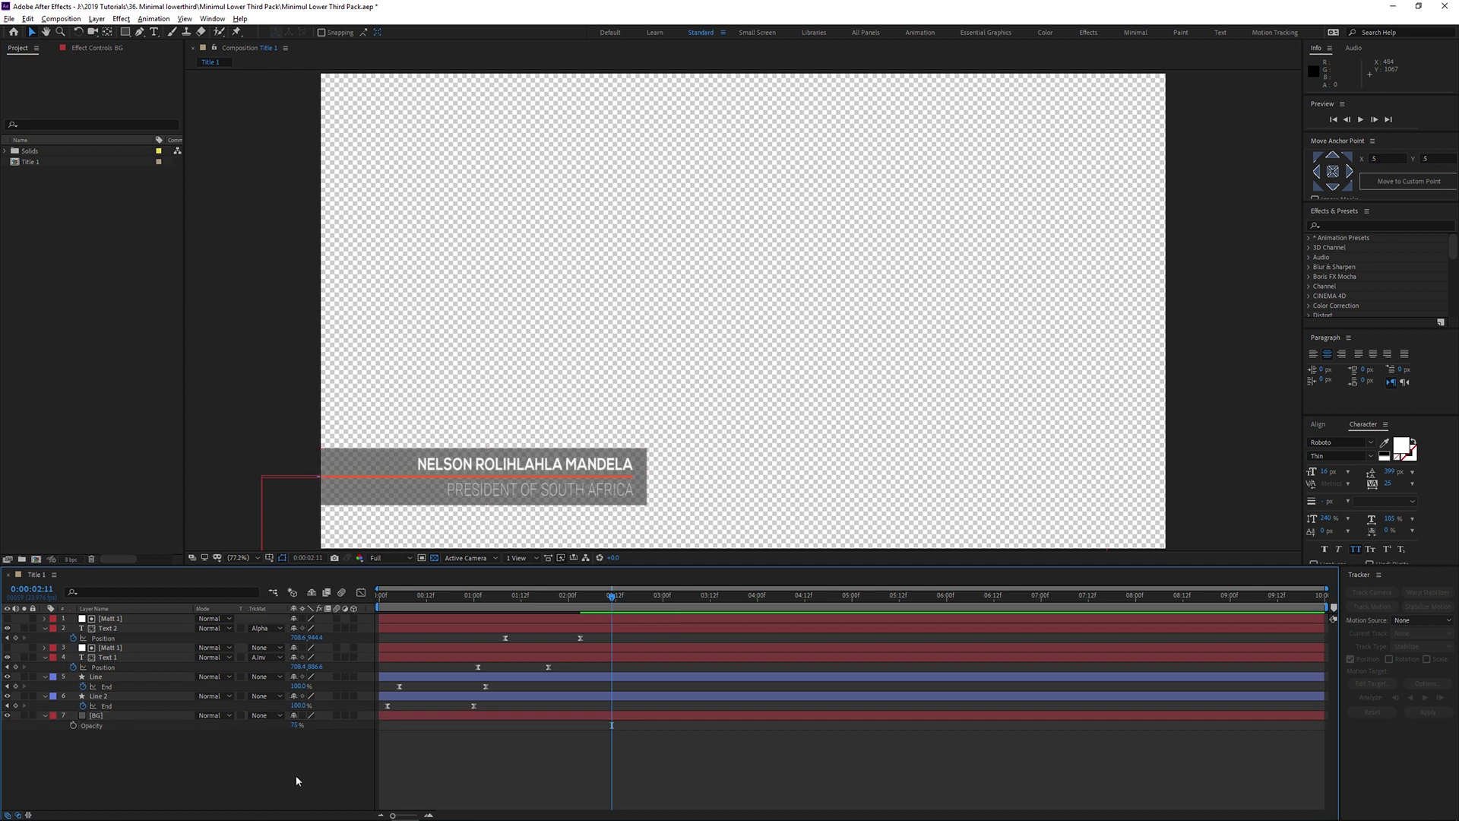
- Keyframe BG's Scale at 0:00:02:11 at its full size, and set its horizontal scale to 0% at 0:00:01:18
click(126, 716)
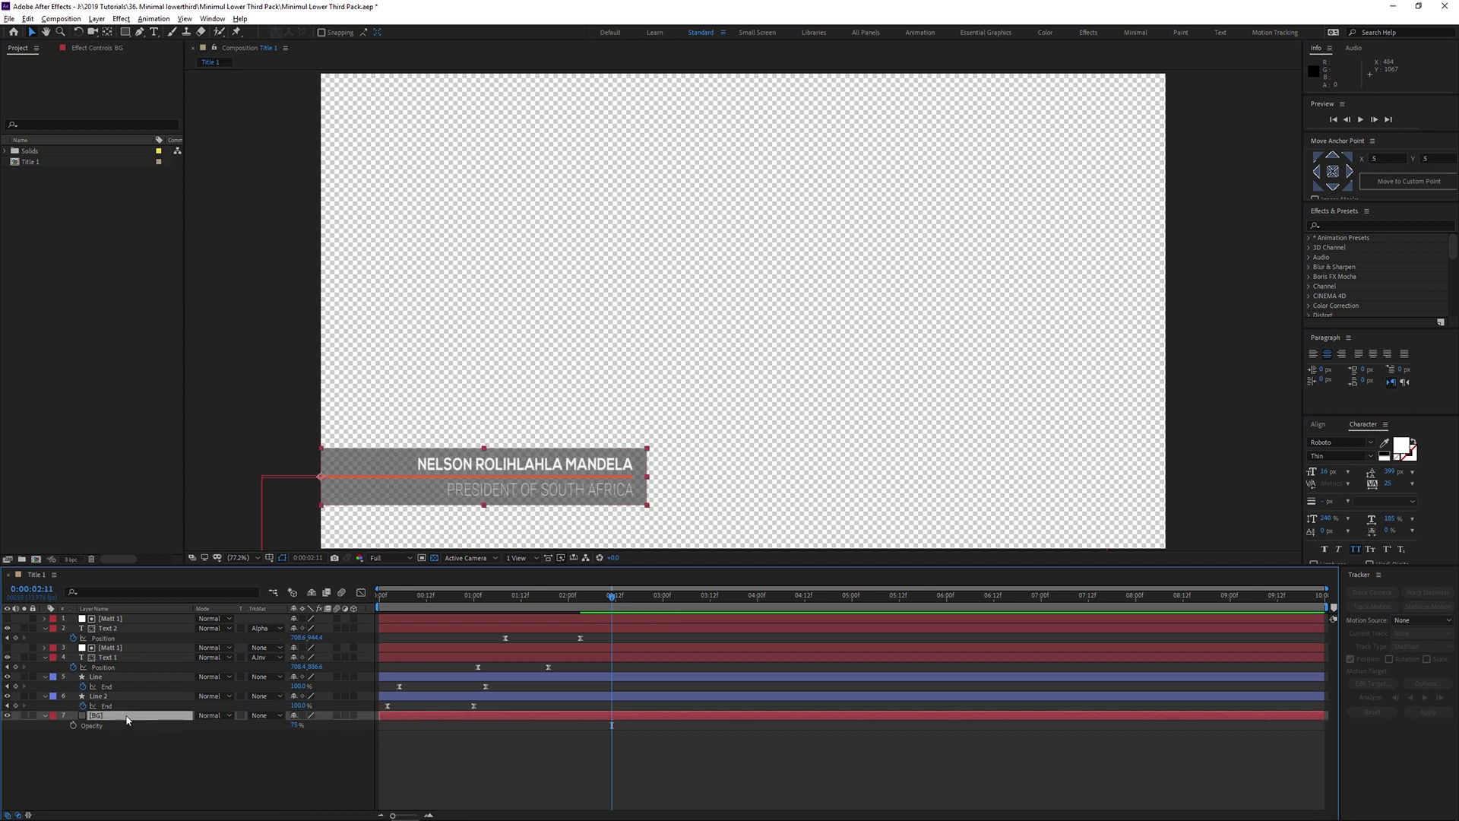
key(s)
click(73, 725)
drag(612, 597, 545, 606)
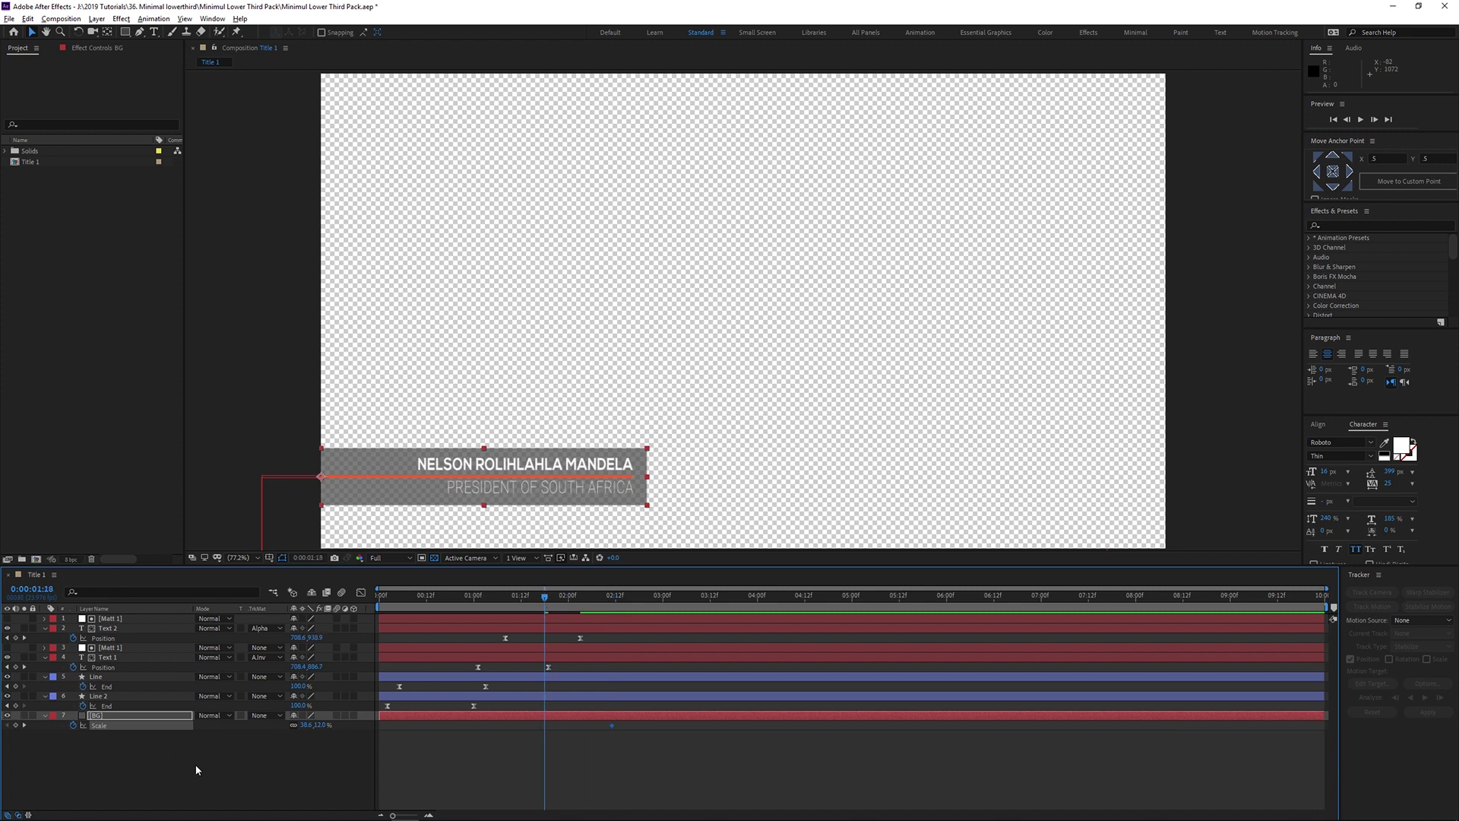
mouse_move(305, 724)
mouse_down()
mouse_move(272, 725)
mouse_move(315, 728)
mouse_move(303, 726)
mouse_up()
click(303, 725)
text(0)
key(Return)
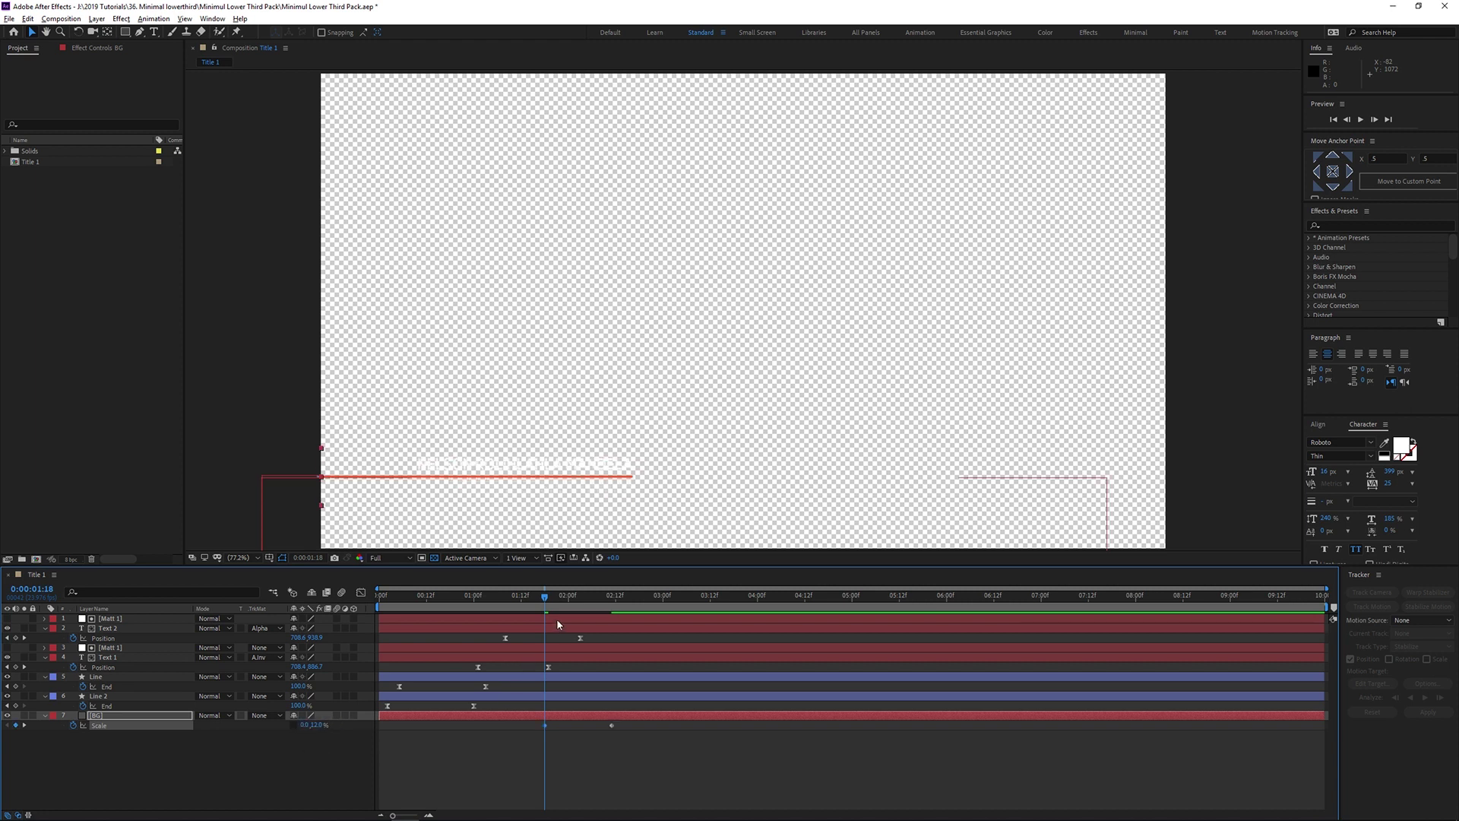
- Easy-ease BG's two Scale keyframes and reshape their speed graph to peak right at the start and slow down gradually
drag(545, 598, 616, 599)
drag(629, 756, 531, 726)
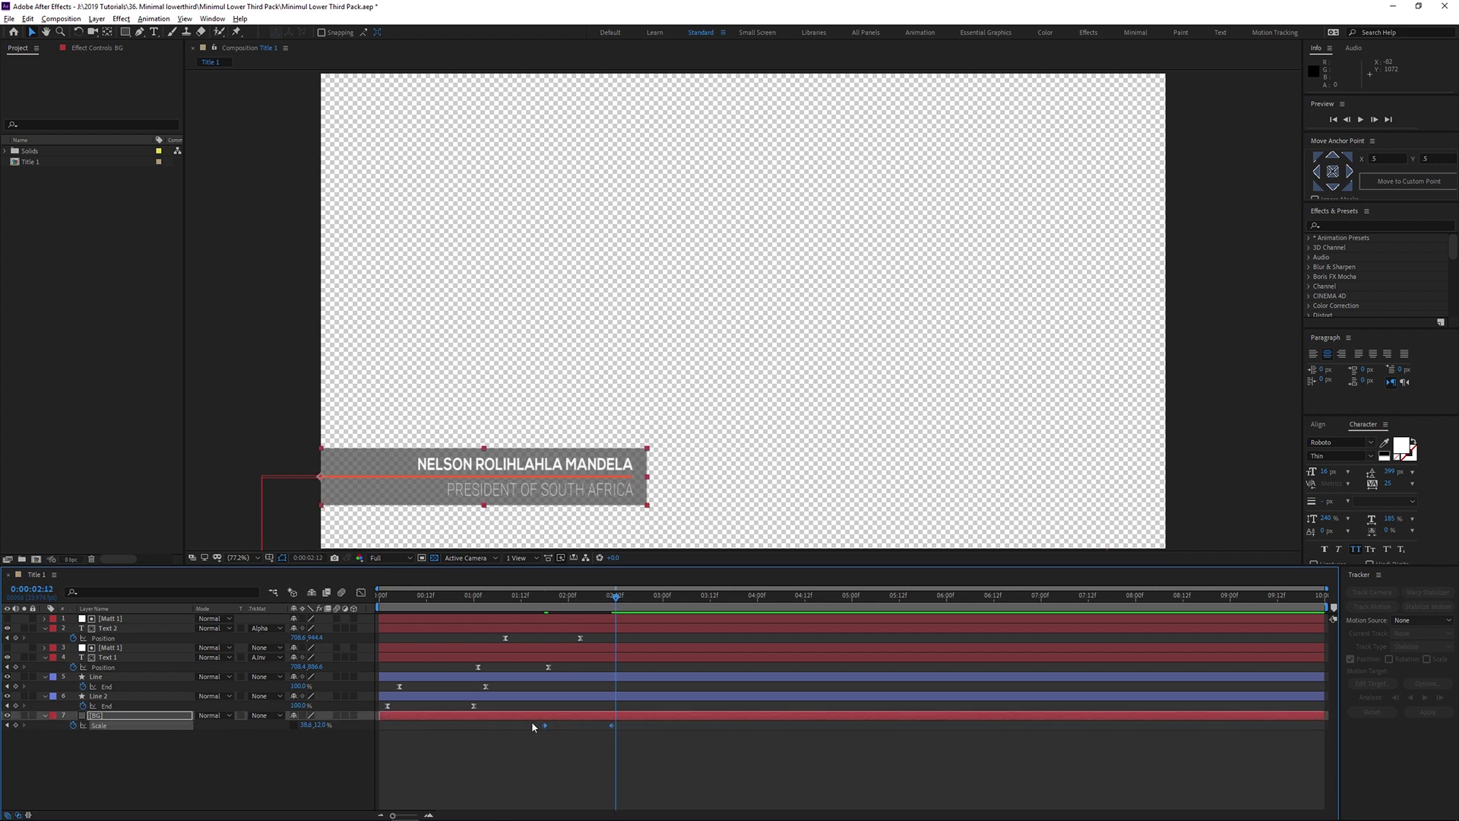
key(shift+F3)
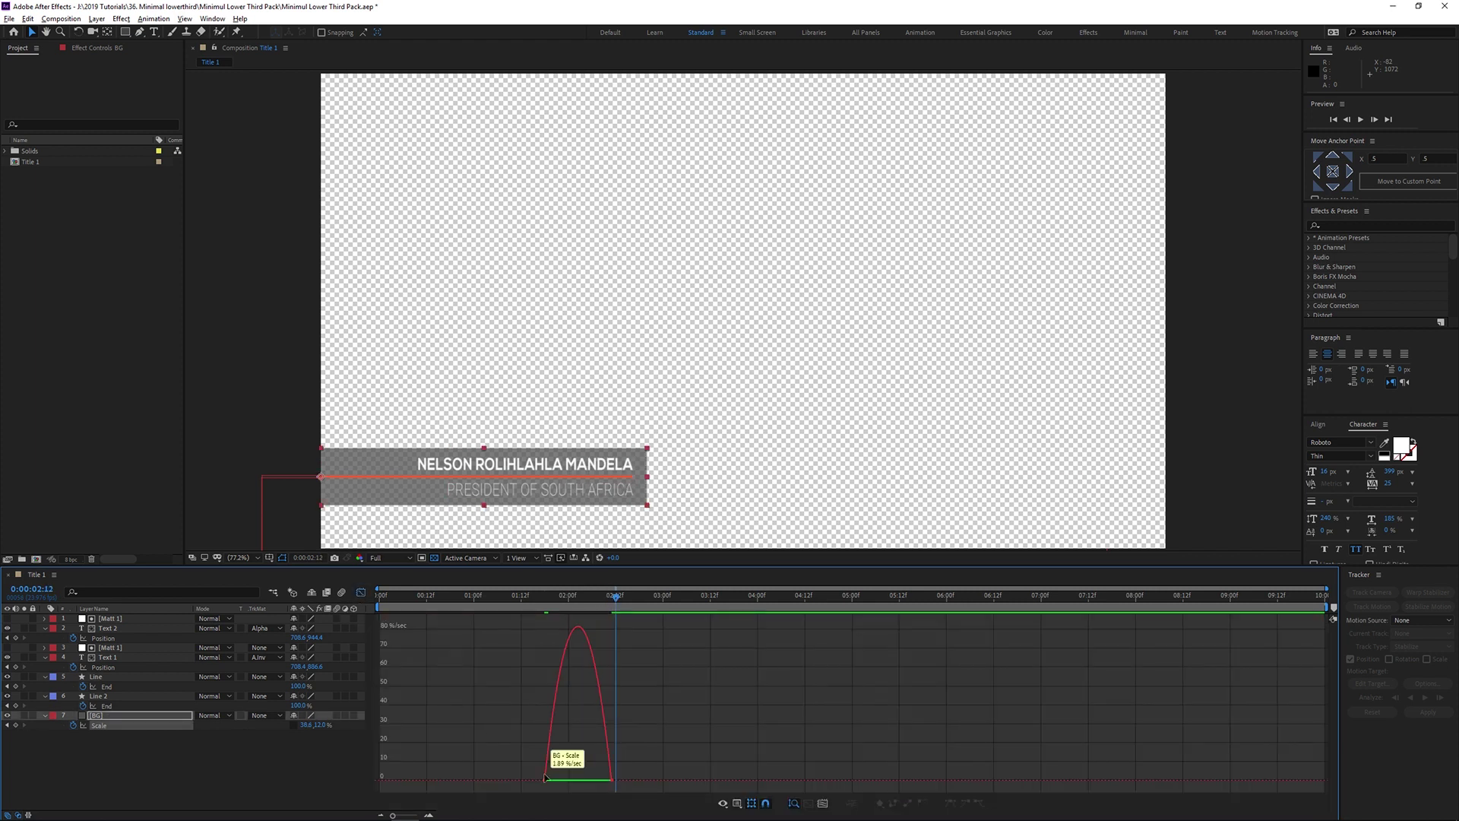
drag(541, 773, 563, 780)
ctrl+click(544, 779)
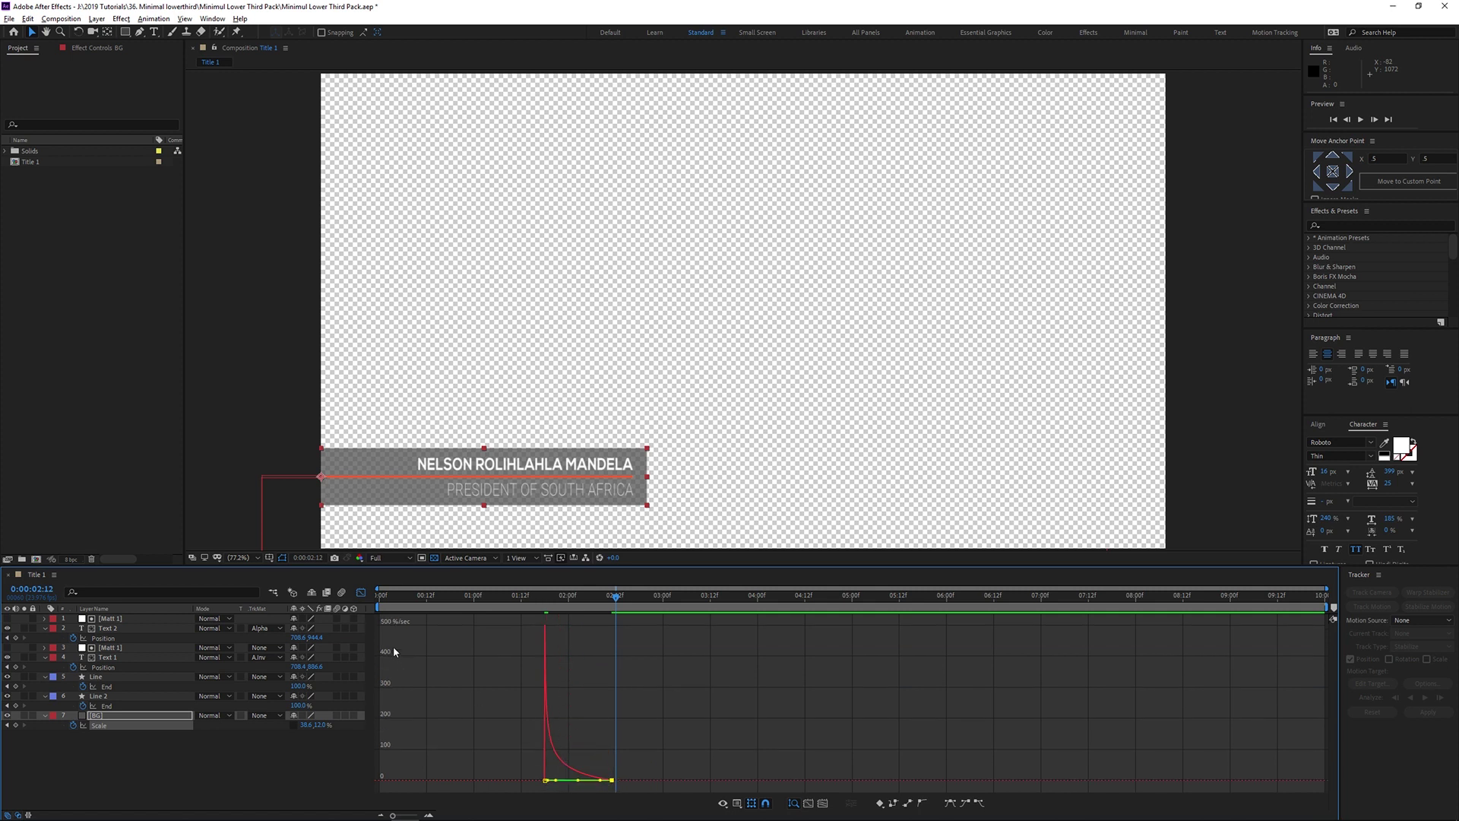
click(360, 593)
- Shift both BG Scale keyframes about one second earlier, and preview the animation from the start
drag(535, 605, 545, 604)
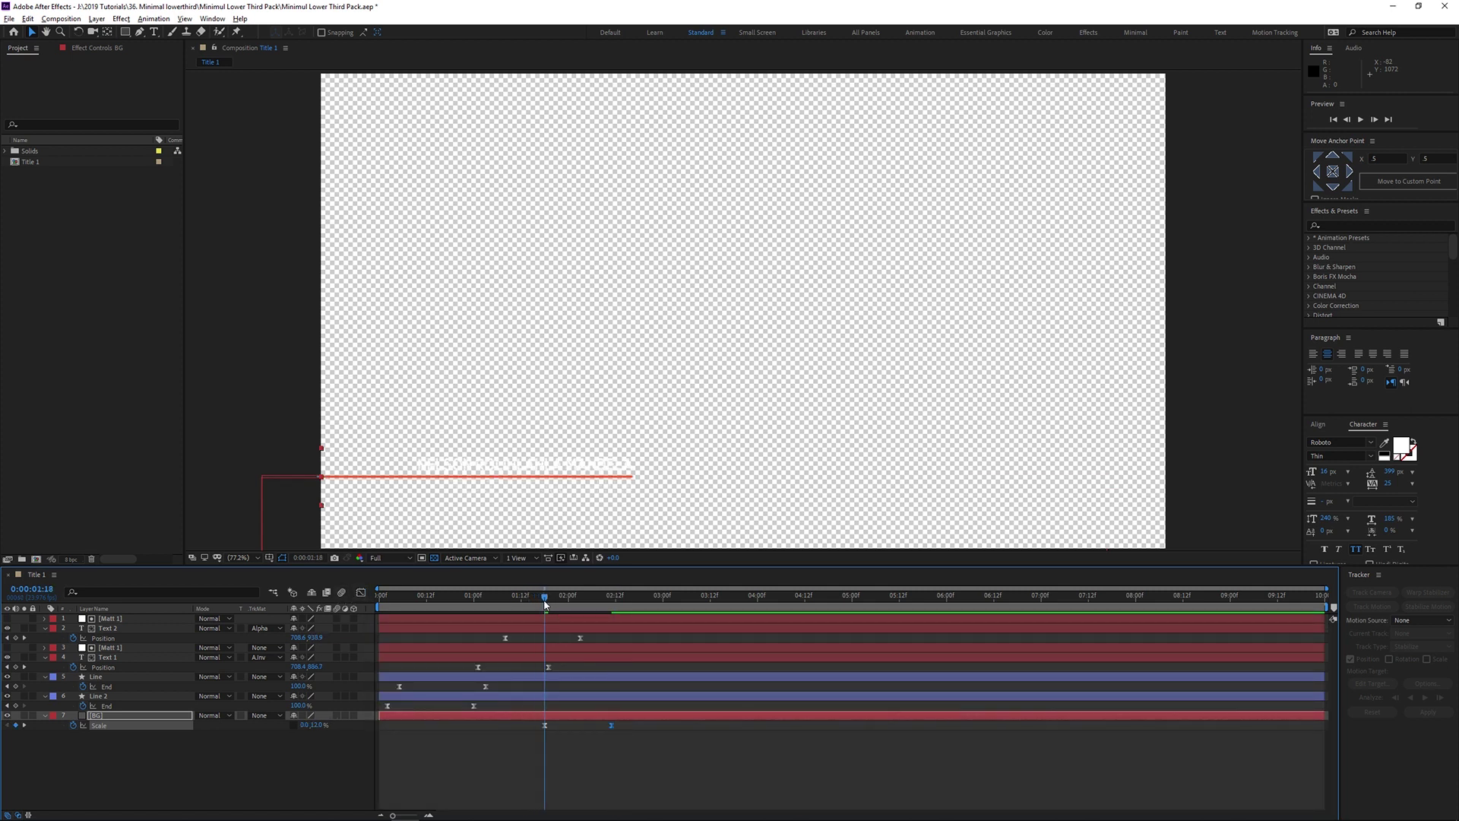
drag(534, 747, 474, 731)
drag(417, 599, 526, 602)
click(562, 802)
key(Home)
key(space)
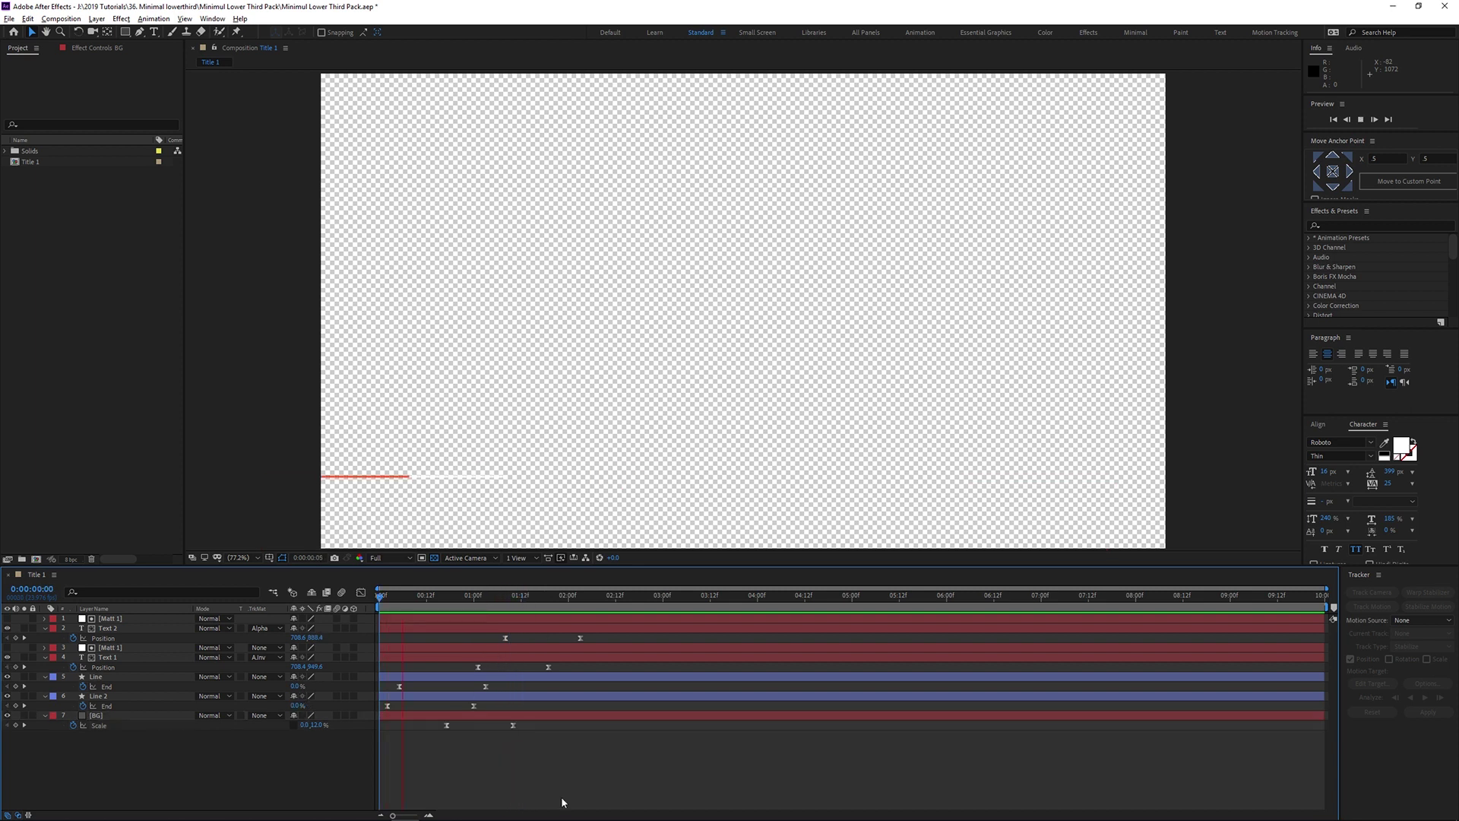
key(space)
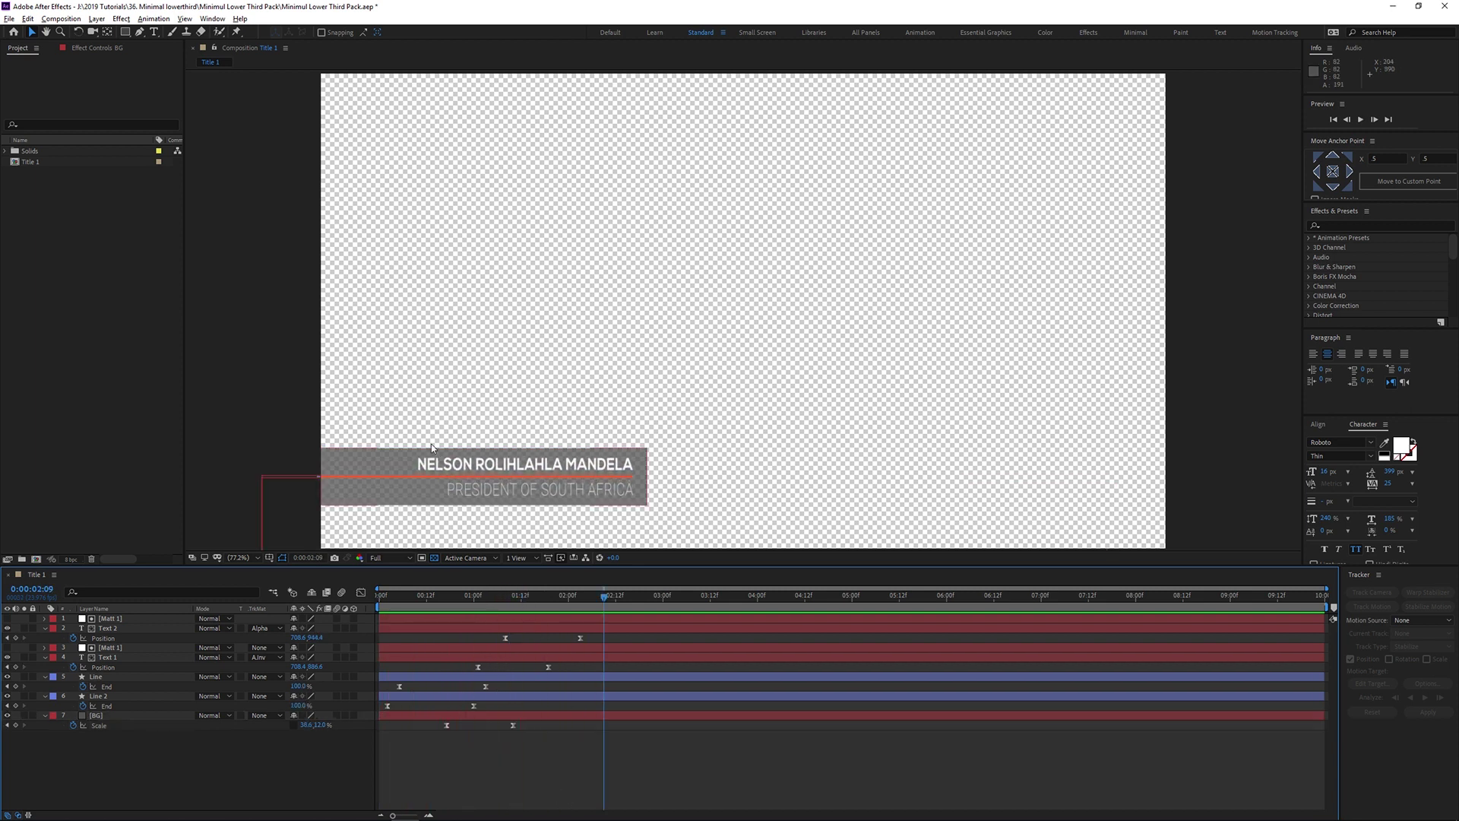
- Collapse the keyframed properties of all layers in the timeline
key(ctrl+a)
key(u)
click(107, 755)
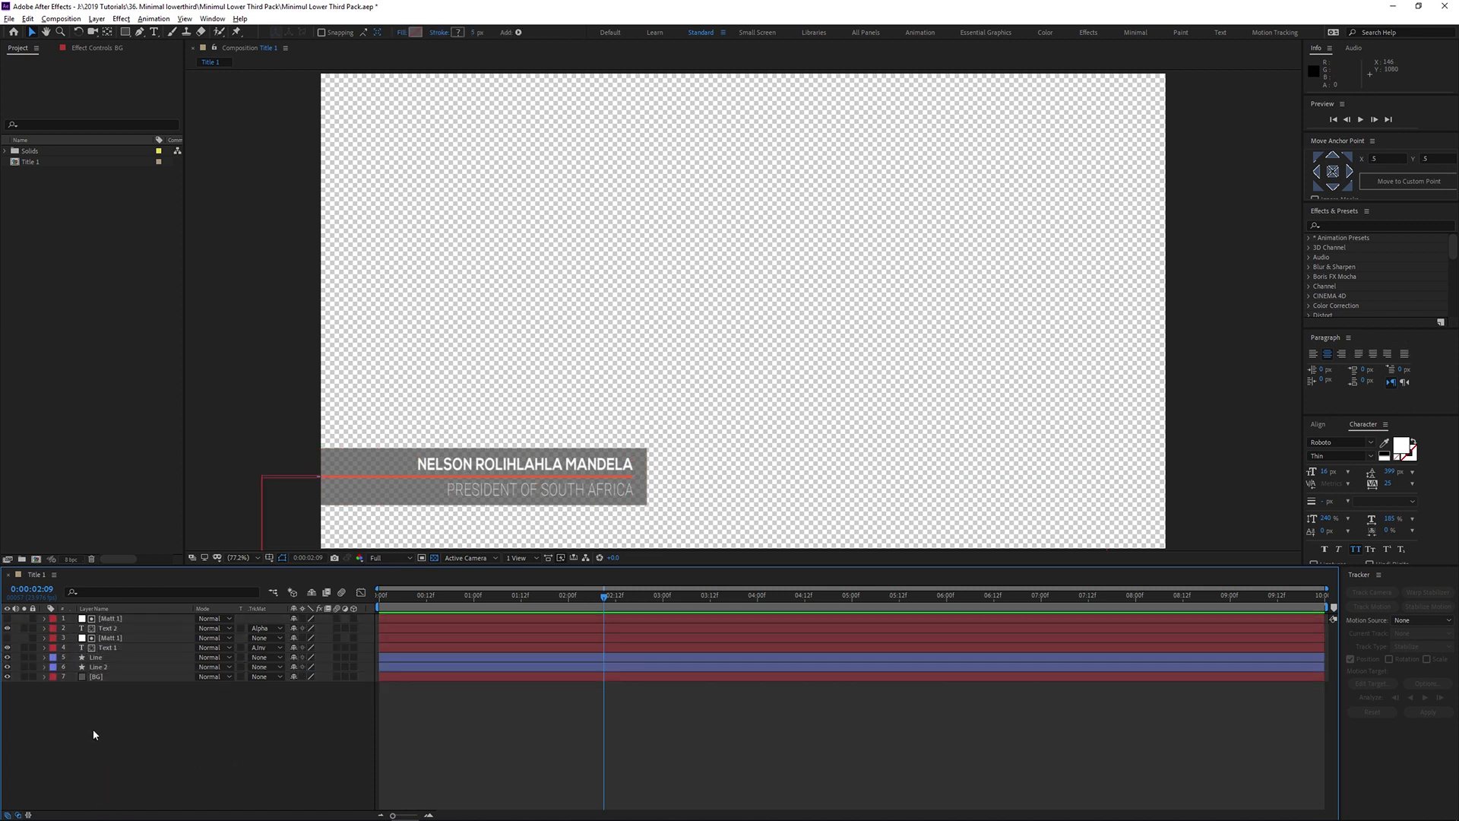
- Check the title's readability with BG hidden and shown, and with the transparency grid turned off
click(7, 676)
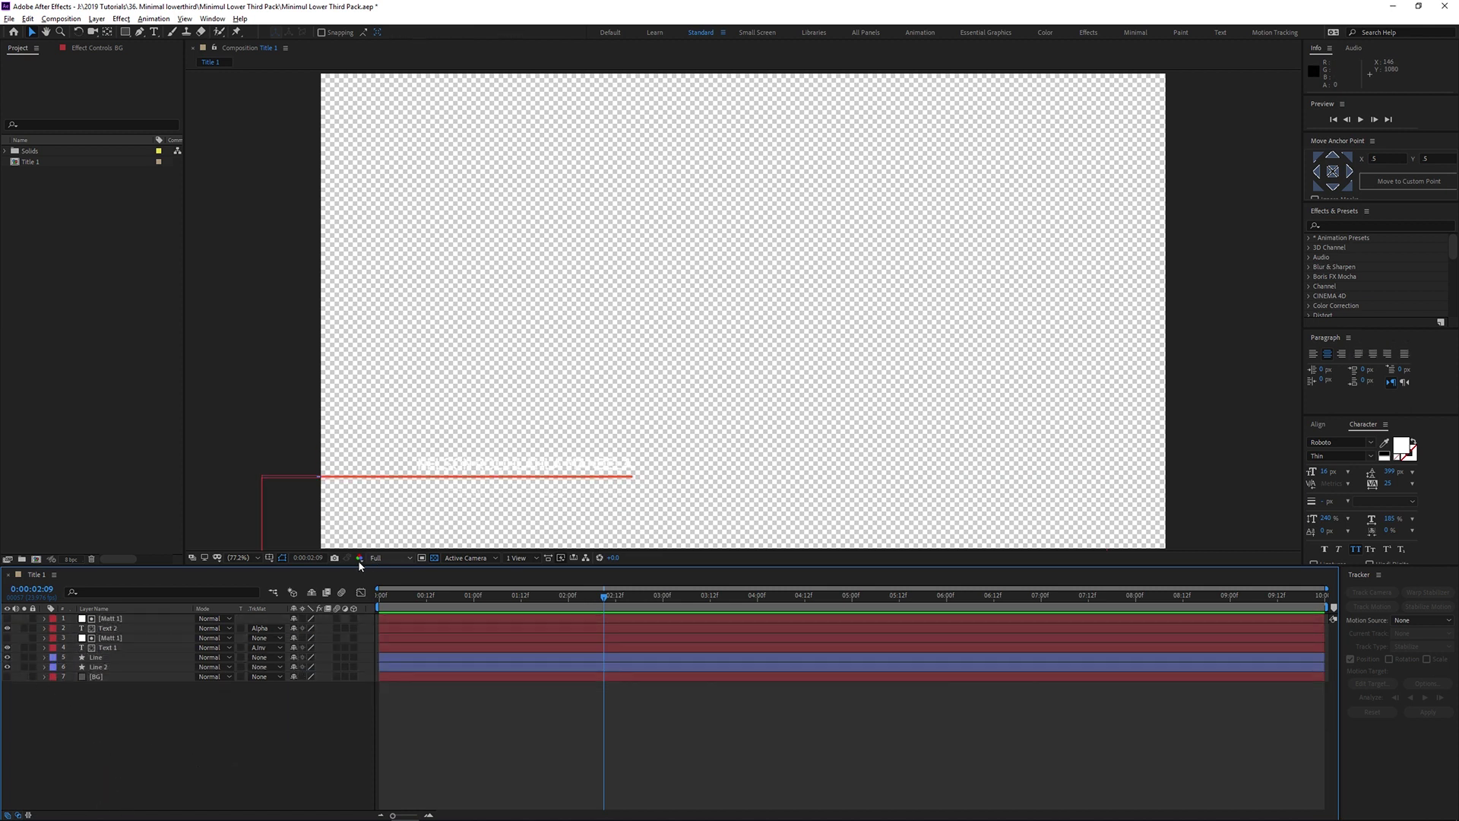
click(434, 558)
mouse_move(588, 600)
mouse_down()
mouse_move(426, 600)
mouse_move(607, 601)
mouse_up()
click(6, 676)
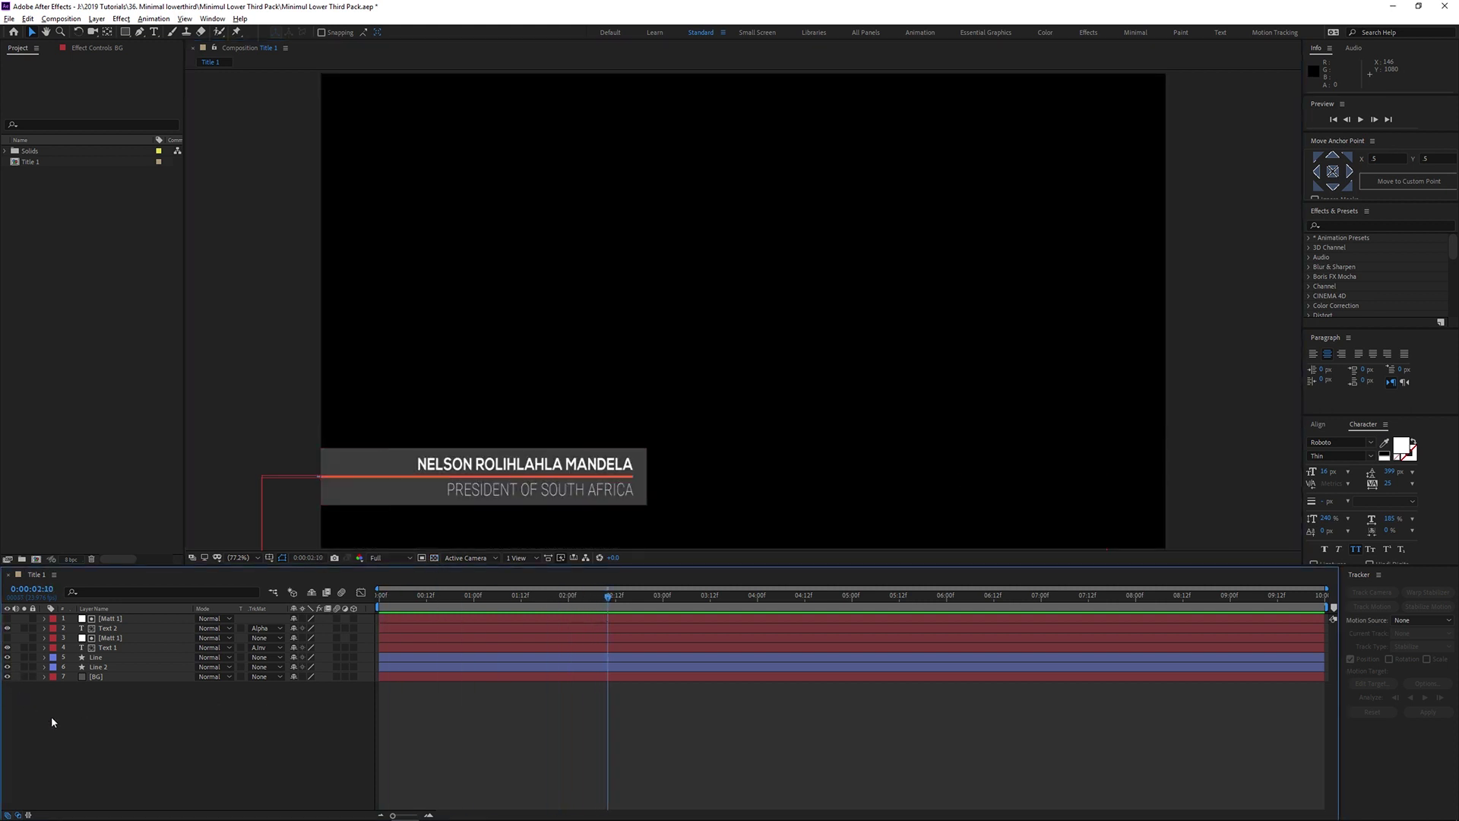
mouse_move(586, 599)
mouse_down()
mouse_move(483, 603)
mouse_move(573, 600)
mouse_up()
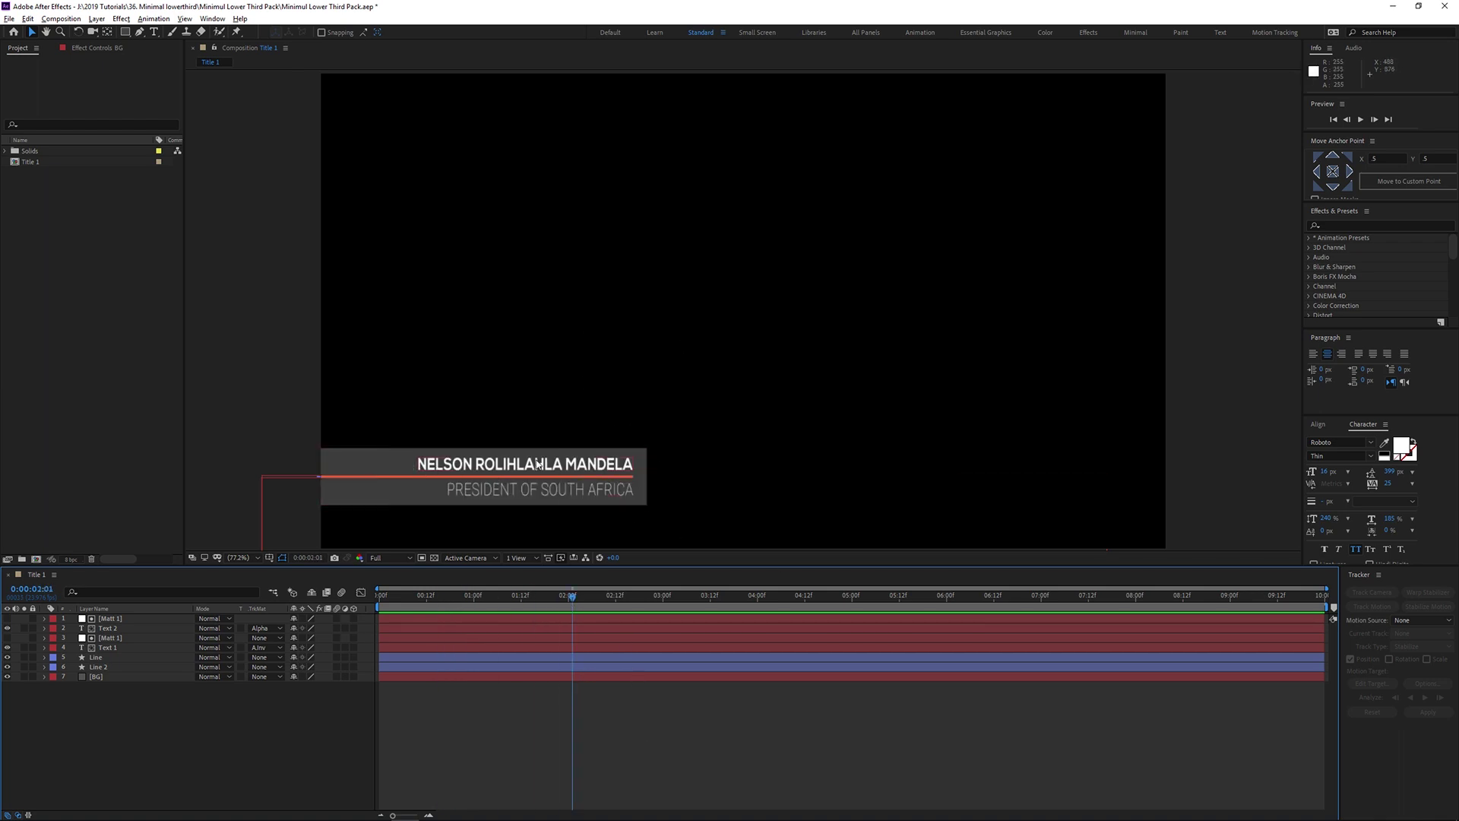
- Try a 1 px stroke on Text 2 and set the stroke colour to black (000000)
click(107, 629)
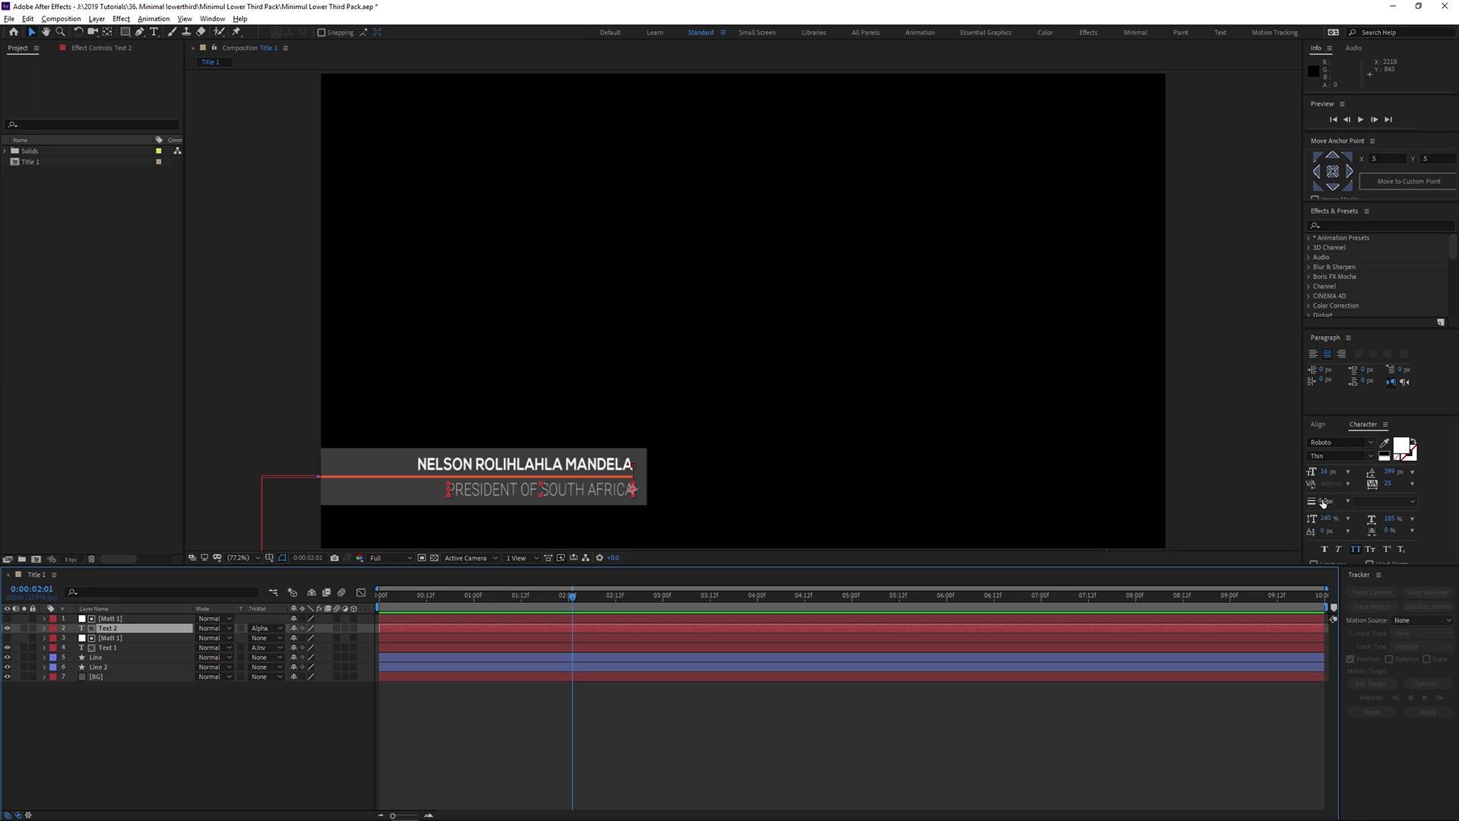
drag(1323, 502, 1326, 502)
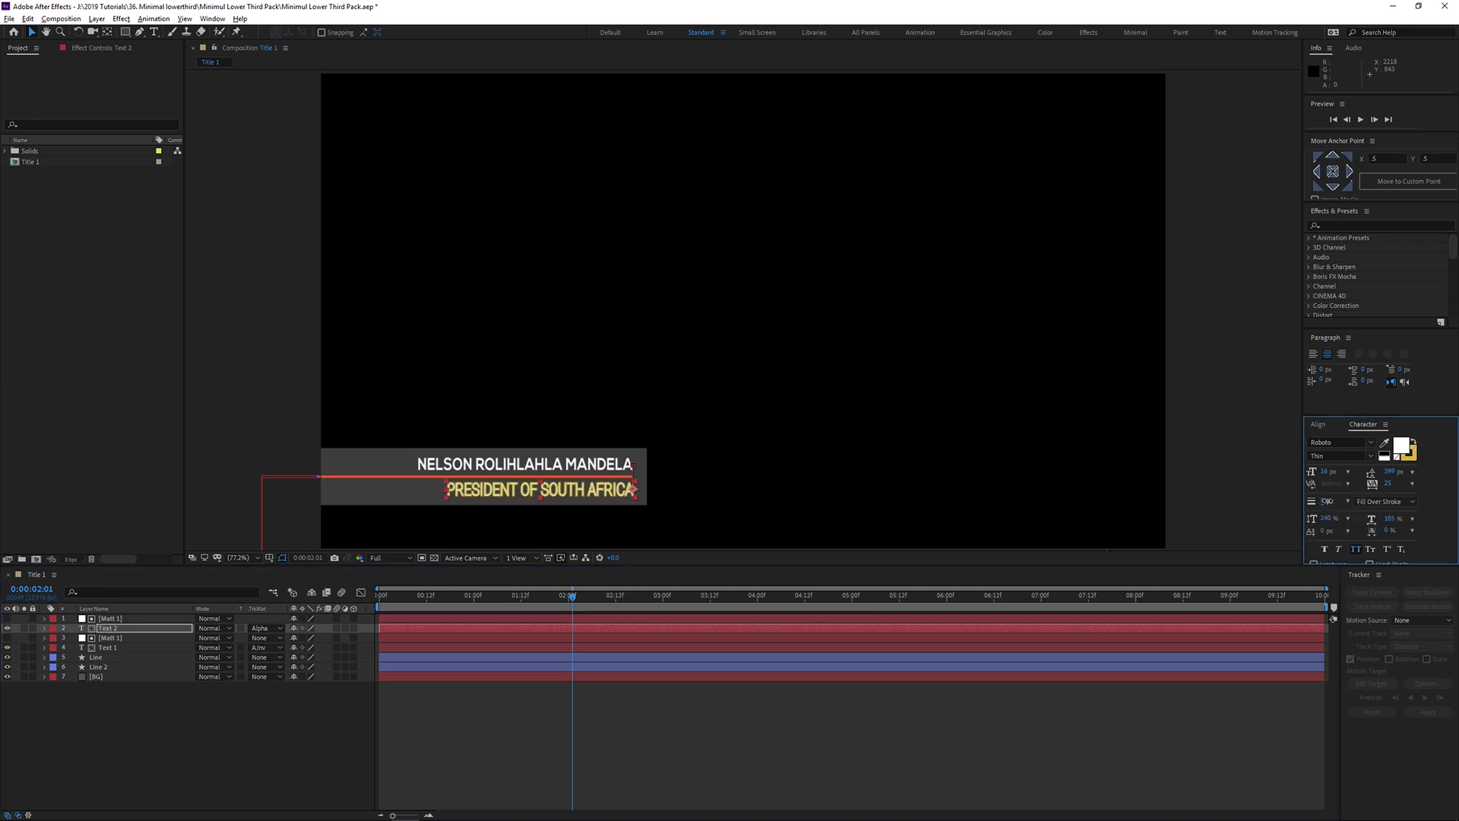
click(1407, 455)
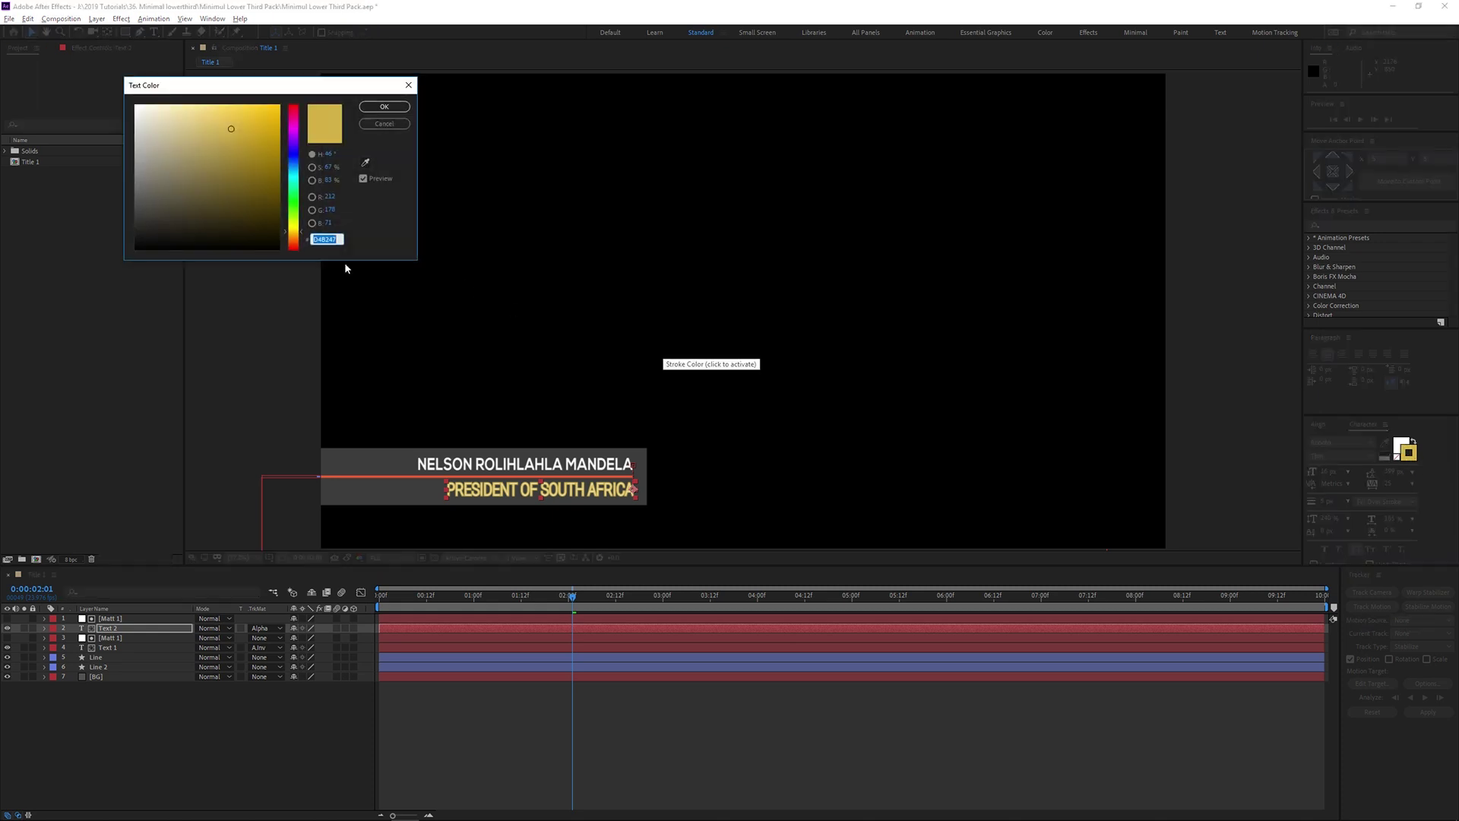
text(000000)
click(381, 108)
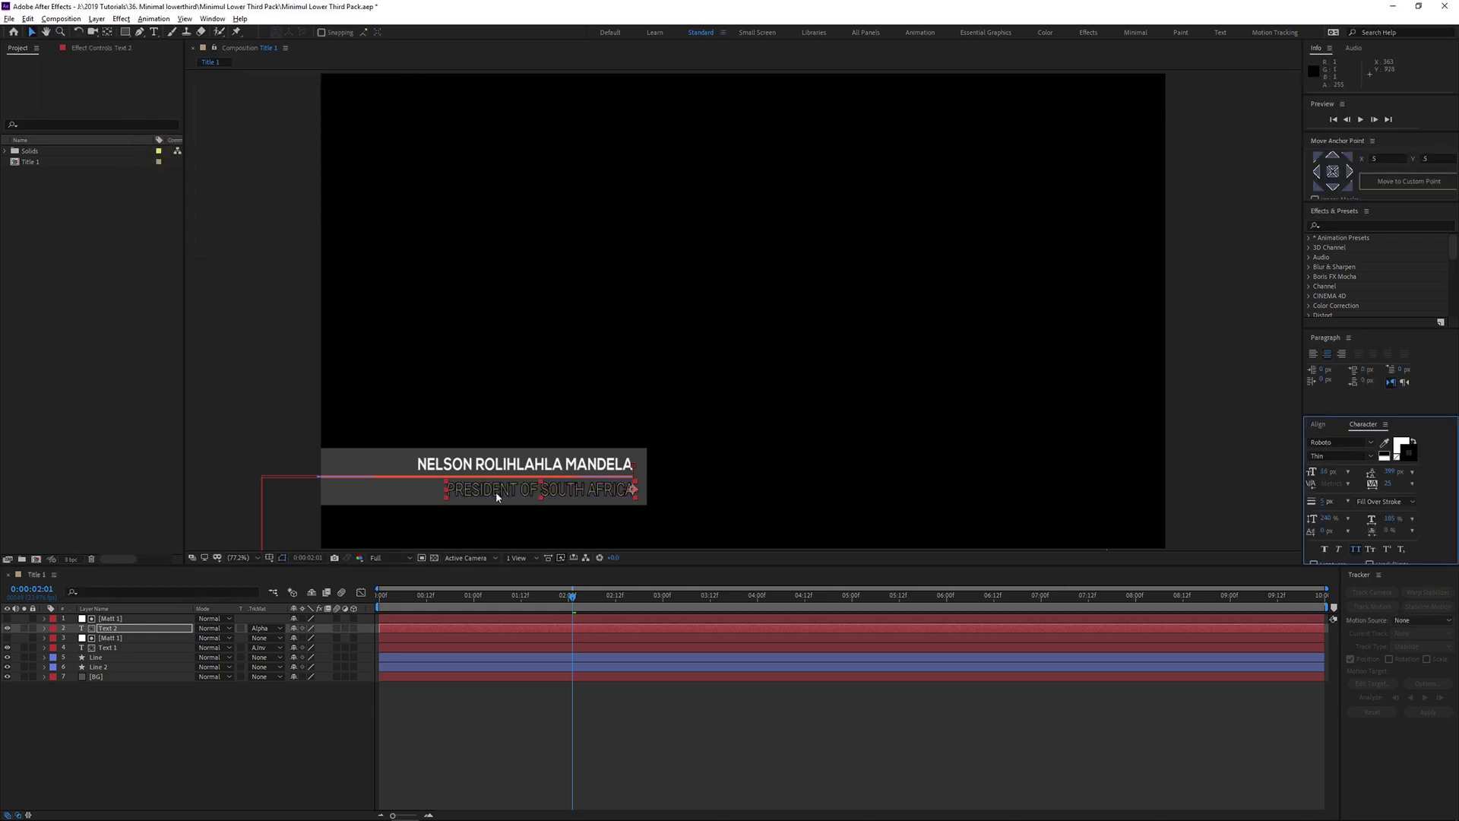
- Try a thicker stroke on Text 2 by setting its stroke width to 3 px
click(1326, 501)
text(3)
key(Return)
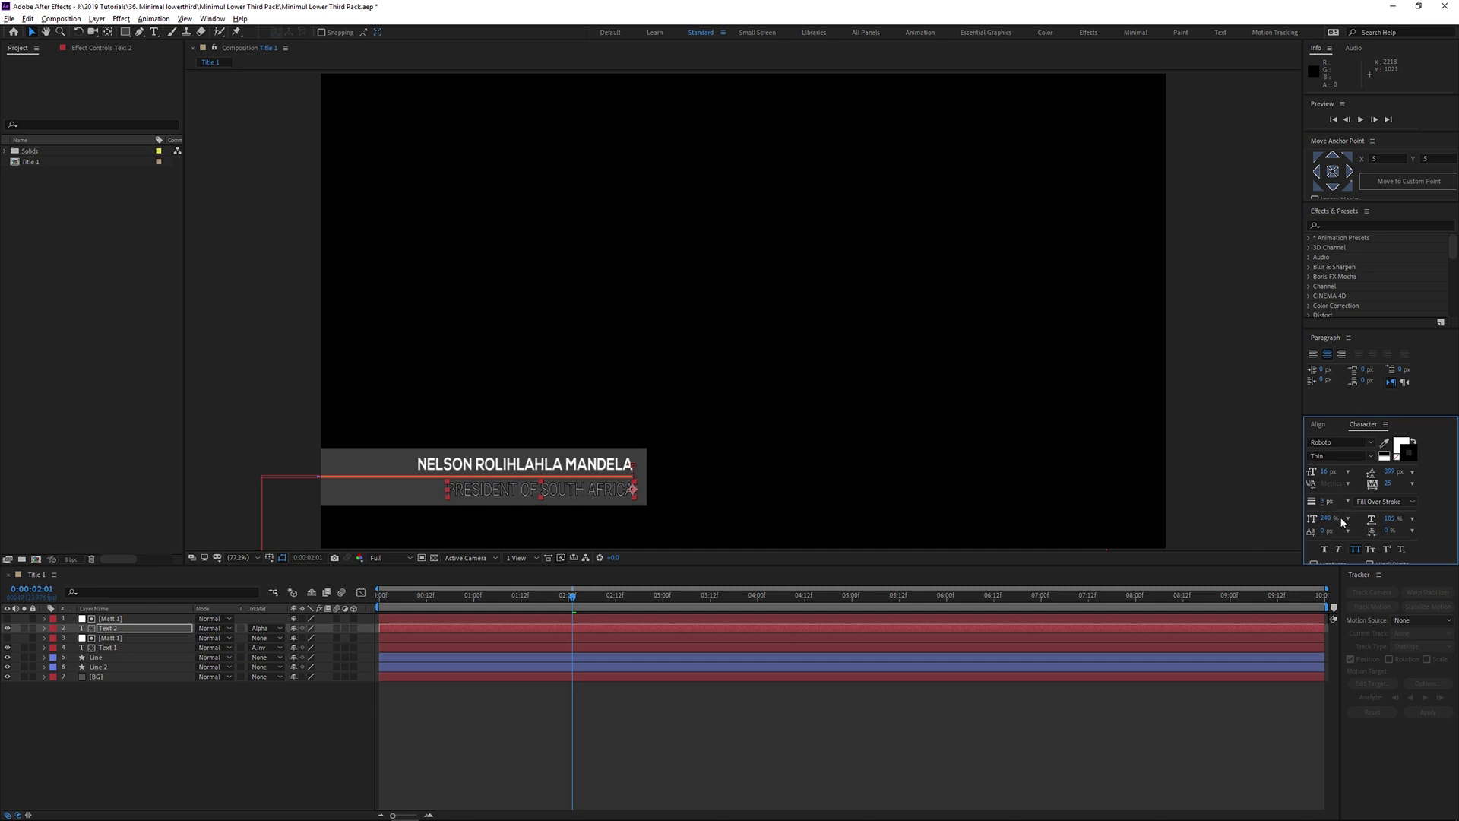
click(932, 743)
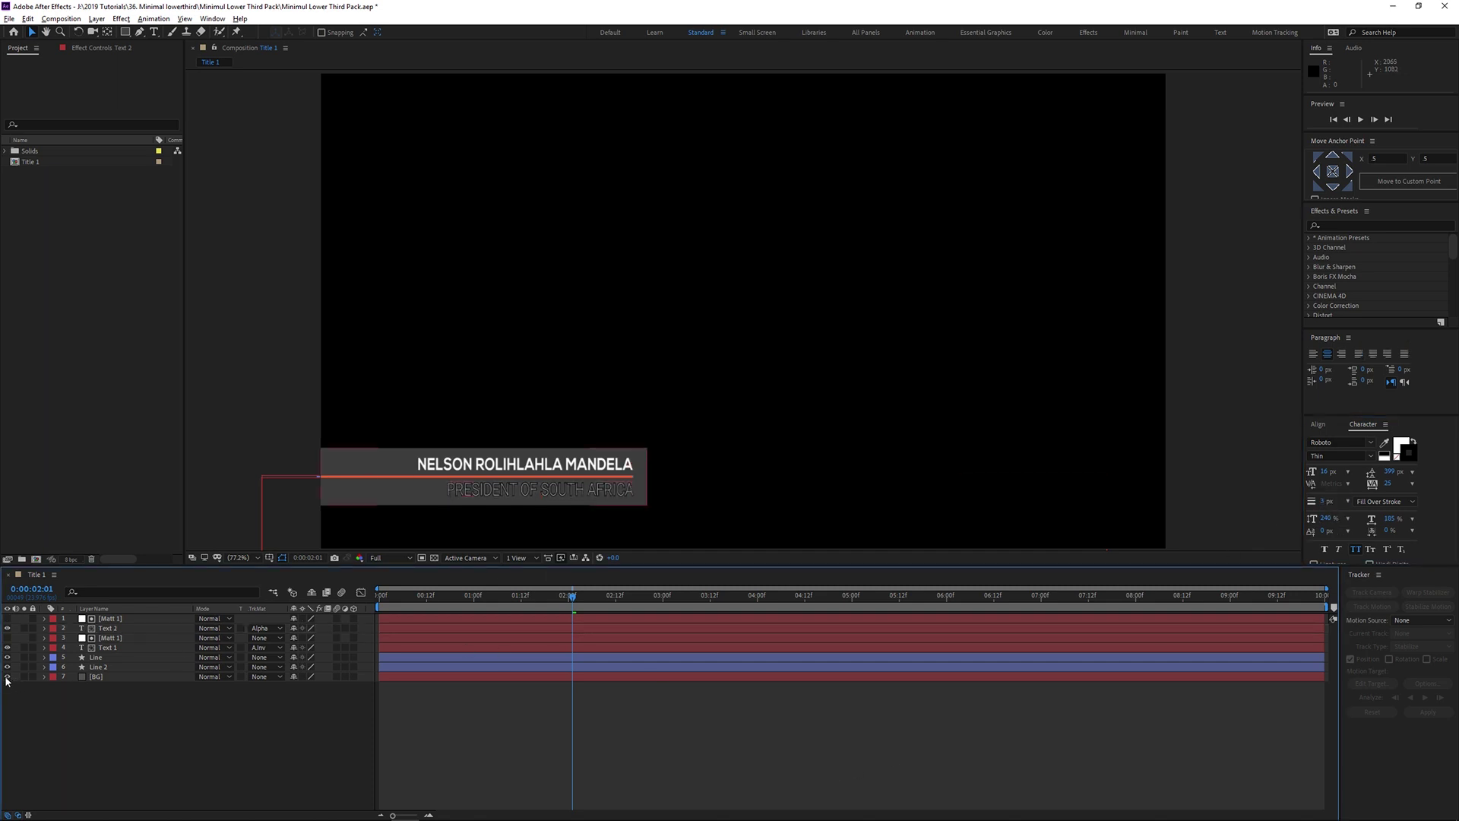
- With BG hidden and the transparency grid shown, try a stroke width of 1 px on Text 2
click(434, 558)
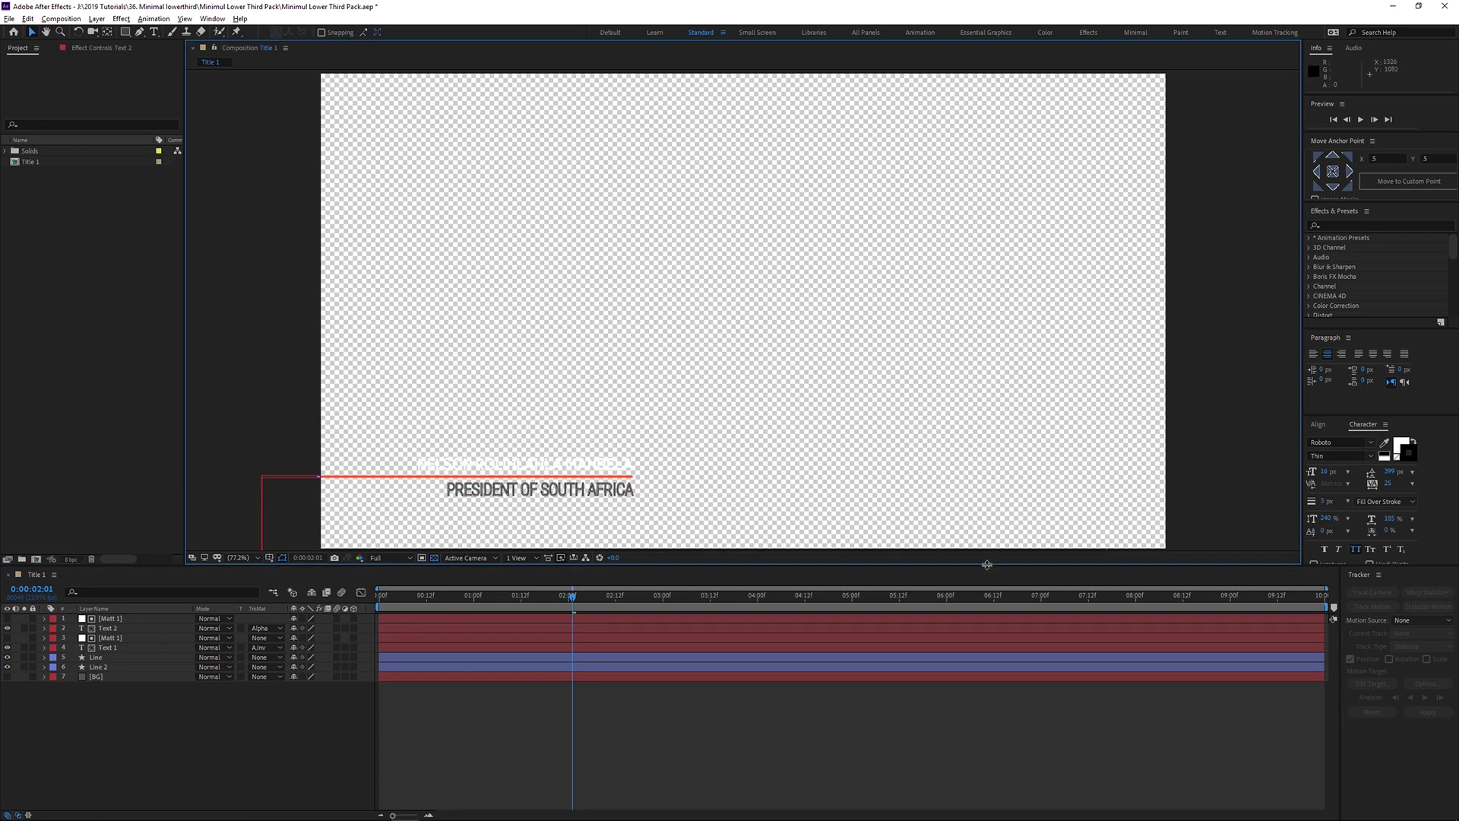
click(1325, 500)
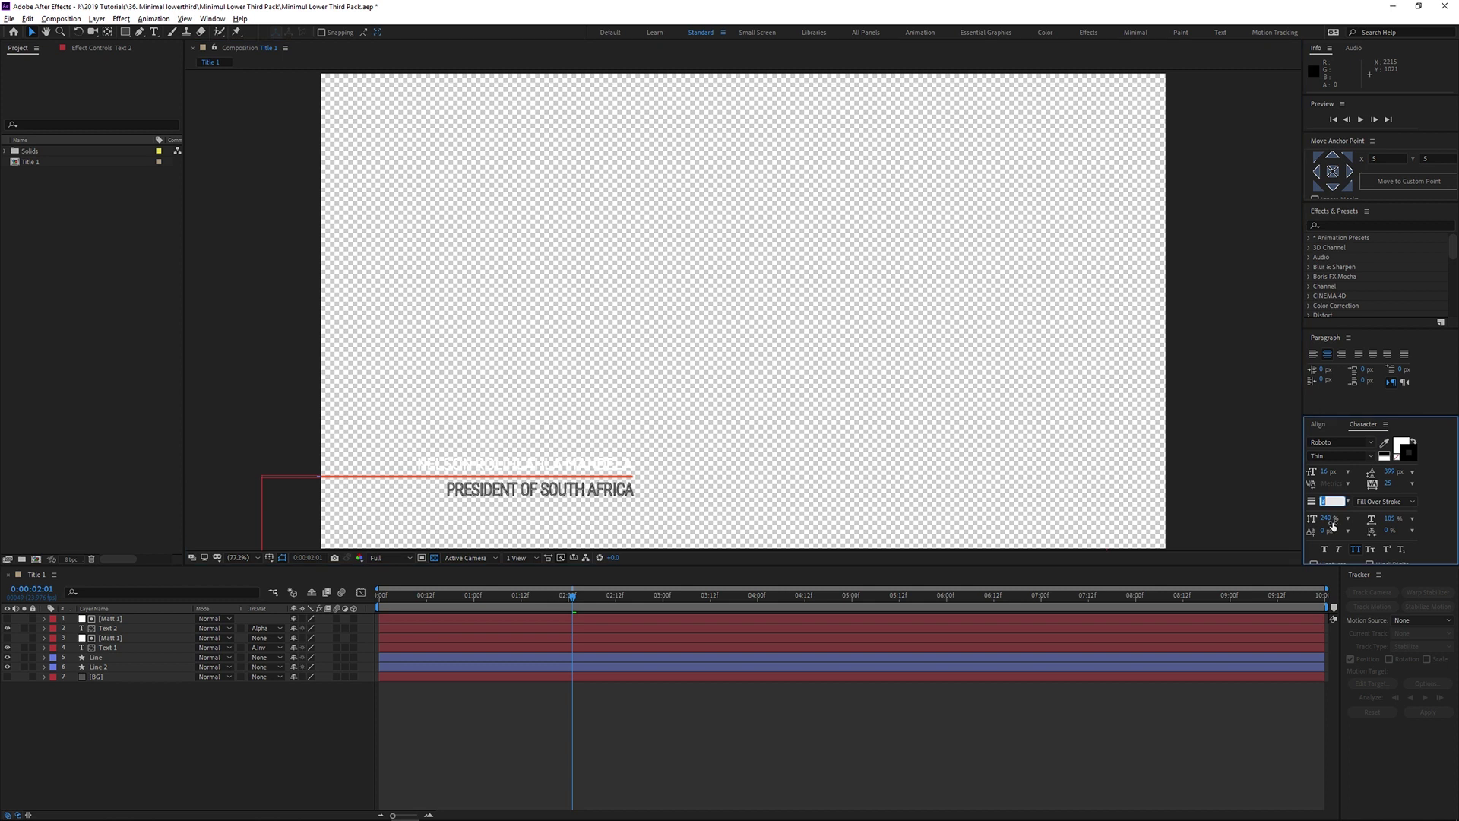
text(1)
key(Return)
click(464, 490)
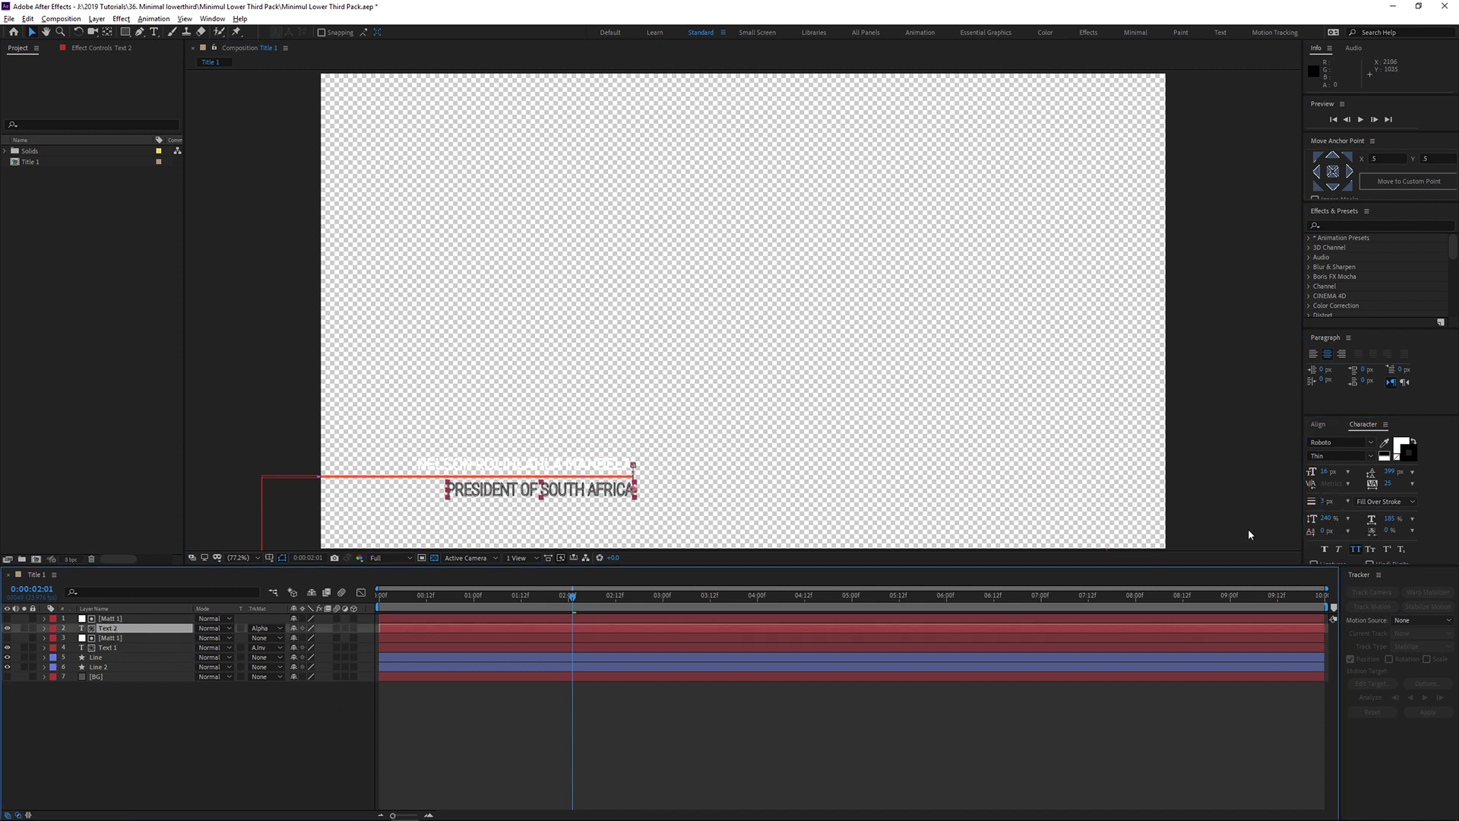
click(1326, 502)
text(1)
key(Return)
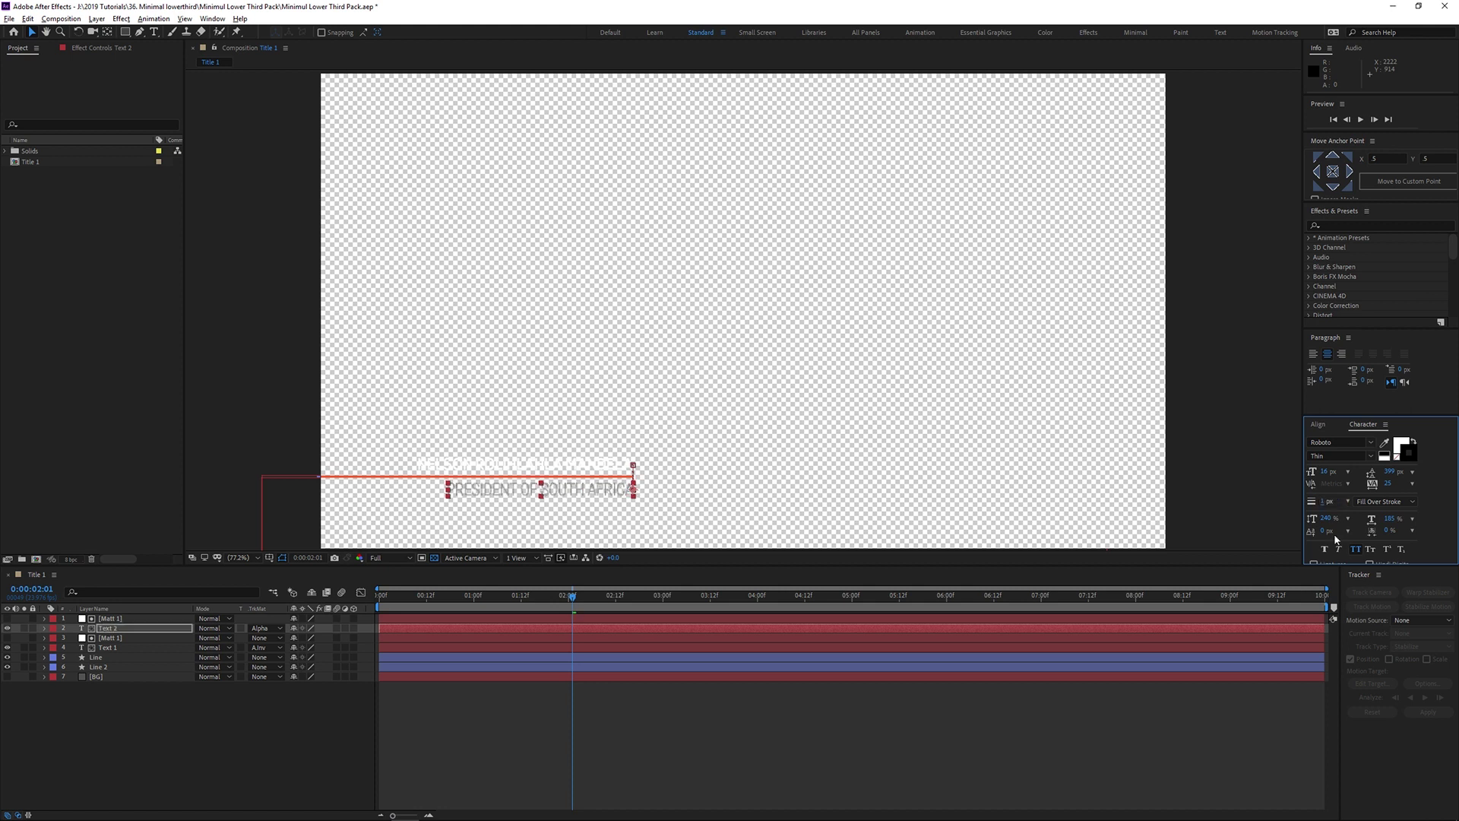
click(594, 740)
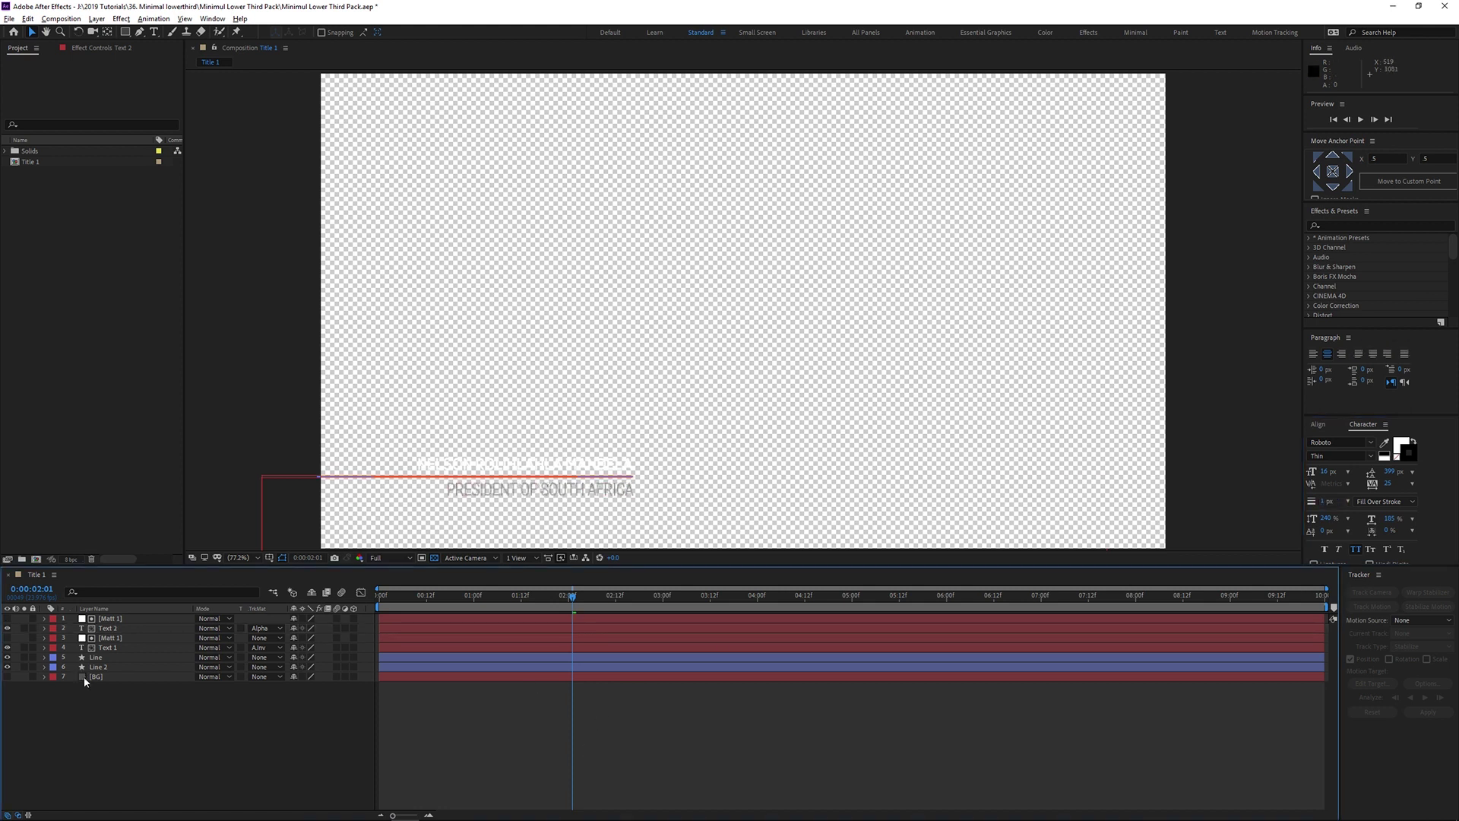
- Set Text 2's stroke width to 0 px with BG shown again, and save the project
click(562, 490)
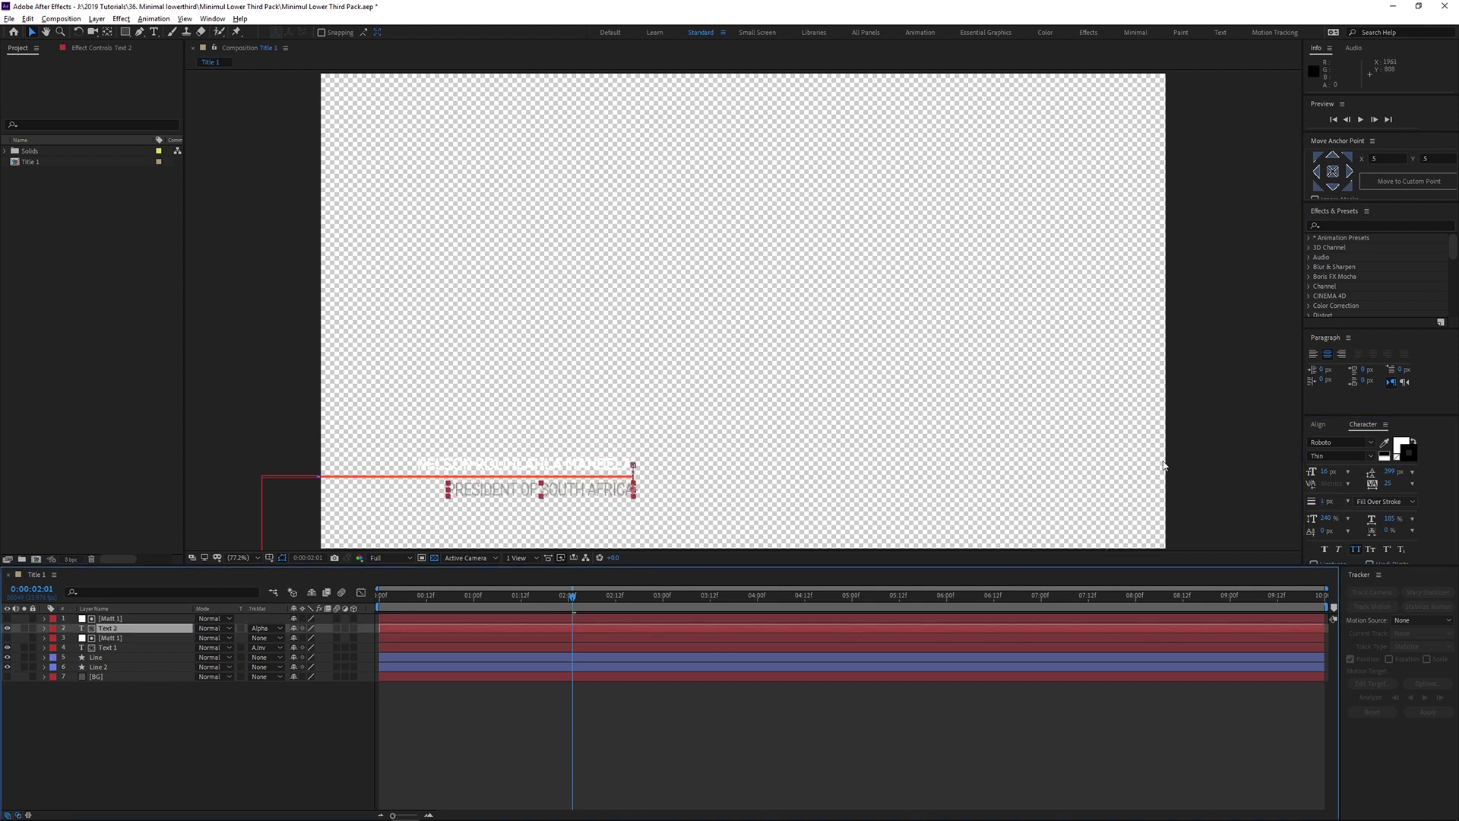
drag(1324, 502, 1314, 502)
click(6, 677)
click(669, 711)
key(ctrl+s)
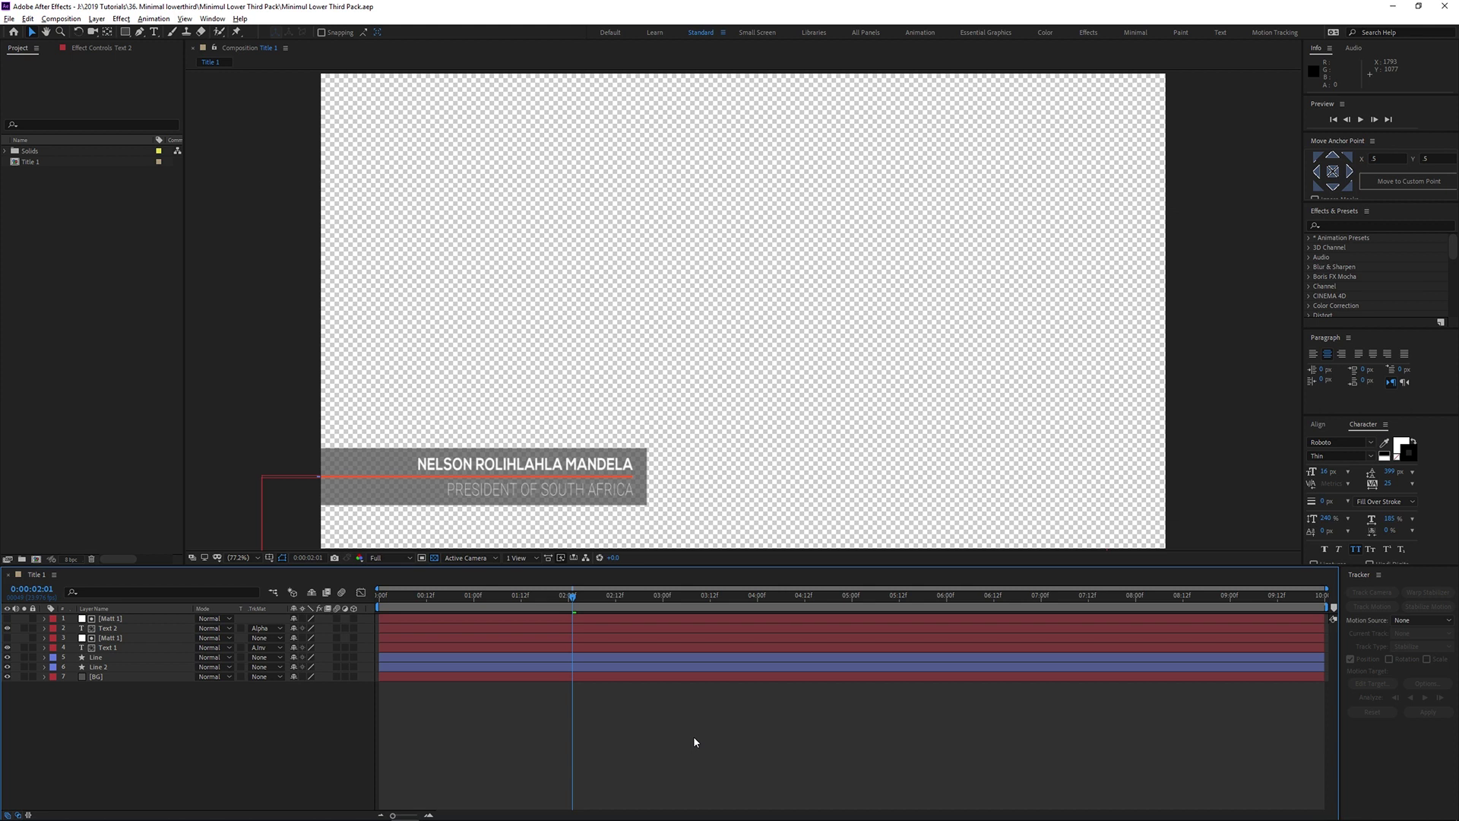